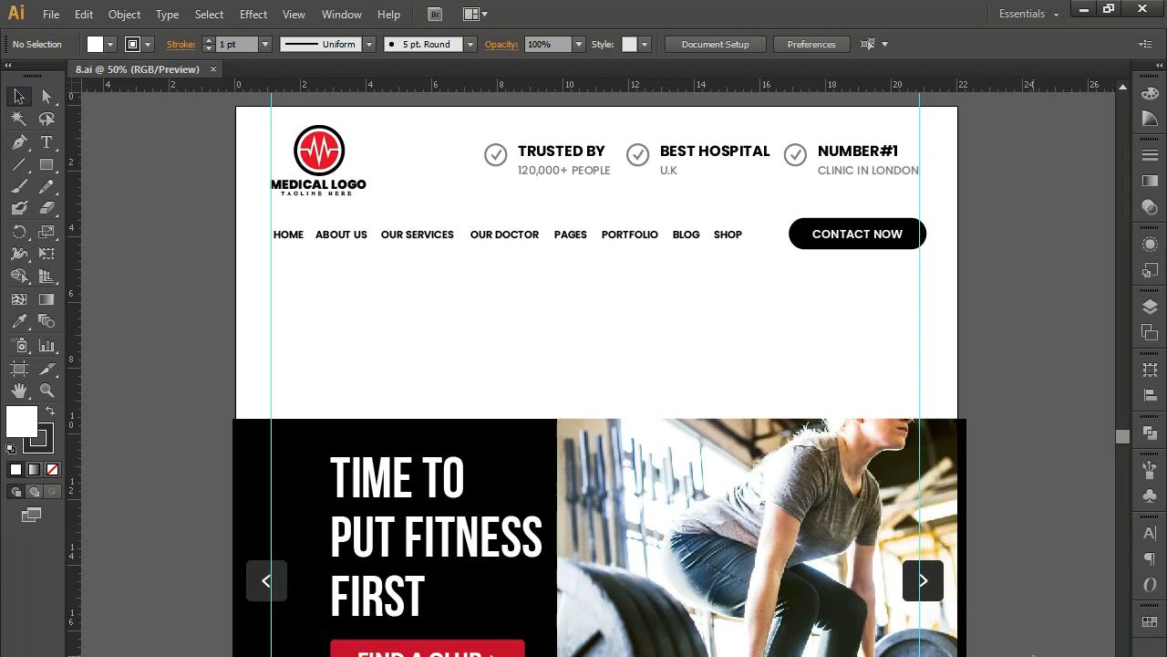
Move the whole fitness hero banner up closer to the navigation menu and delete its weightlifter photo.
left_click_drag(178, 378, 831, 630)
left_click_drag(700, 575, 704, 456)
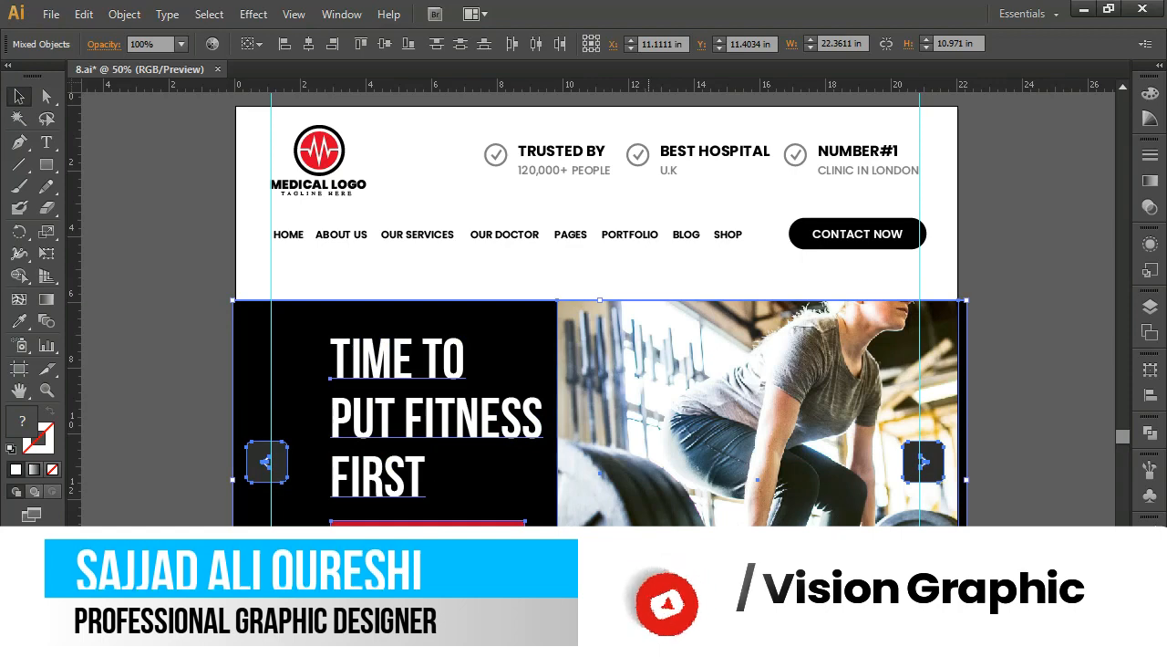
key("ctrl+shift+a")
left_click(651, 566)
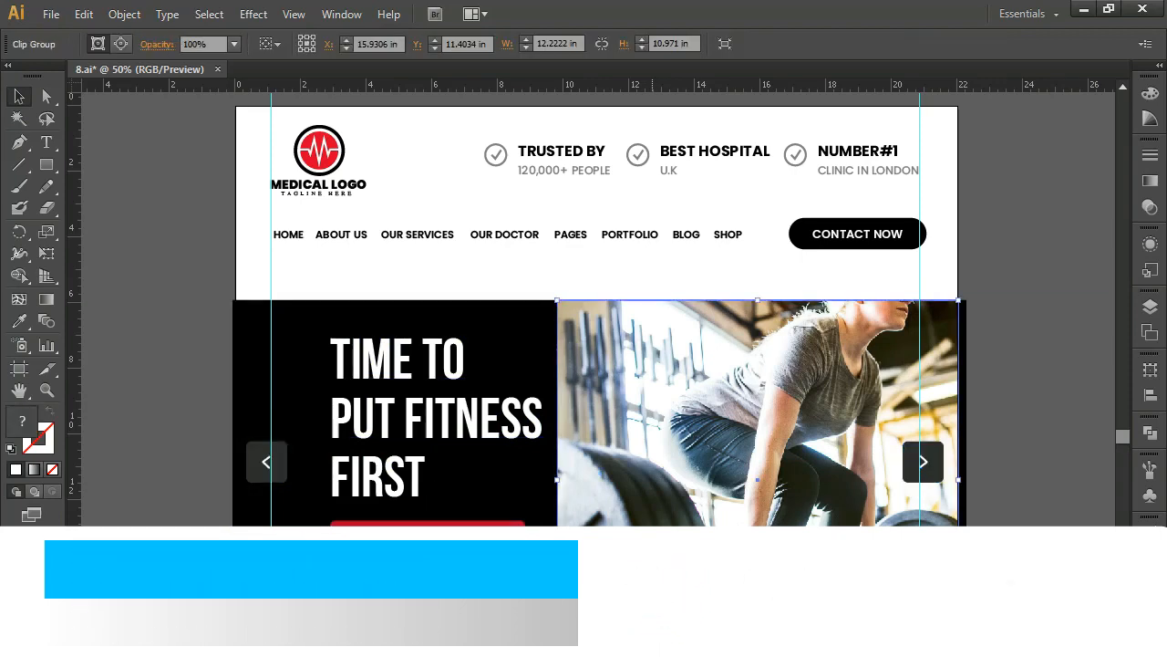
key("Delete")
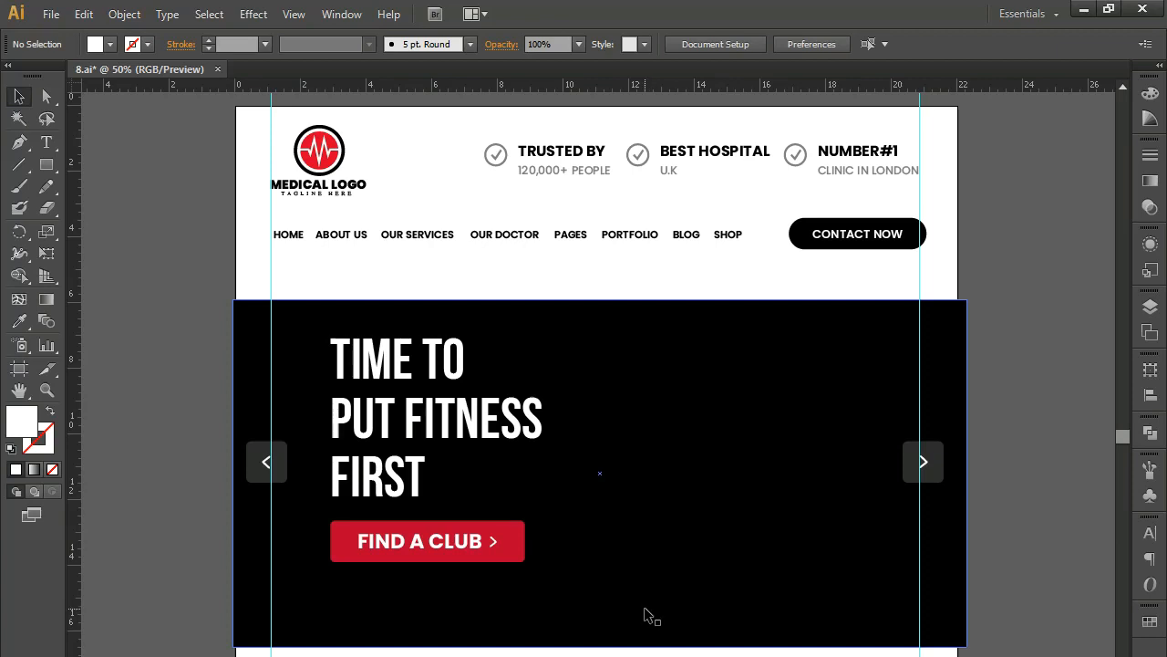
Replace the banner's headline text with "100,000 + PATIENTS".
key("a")
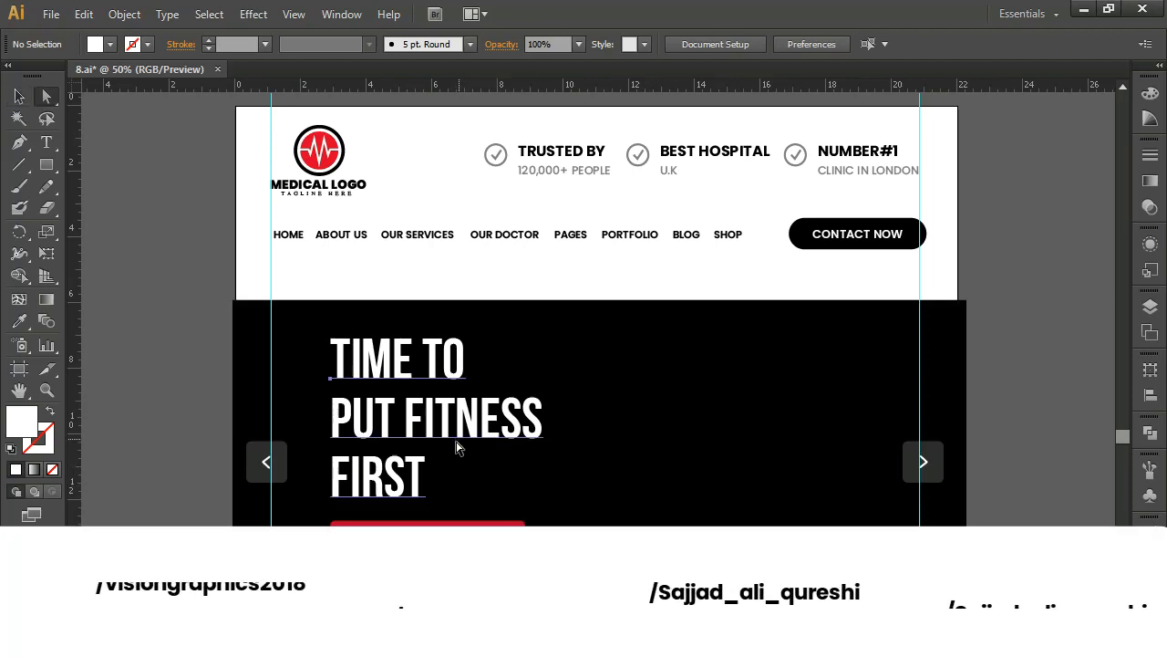
key("t")
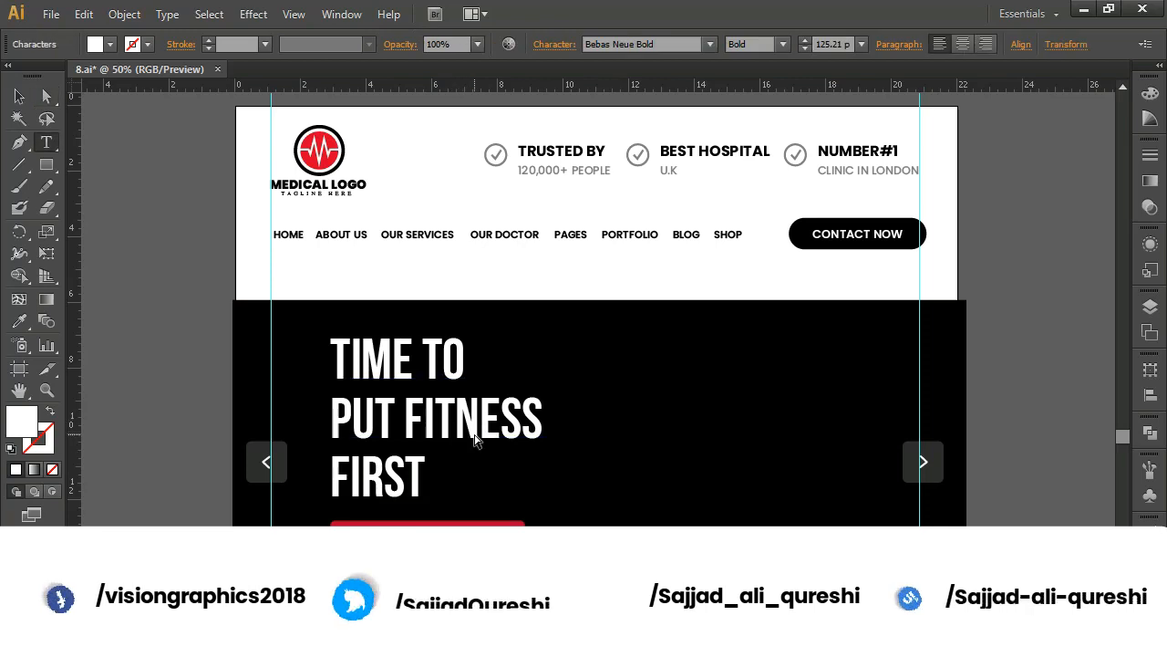
left_click(474, 440)
key("ctrl+a")
type("100")
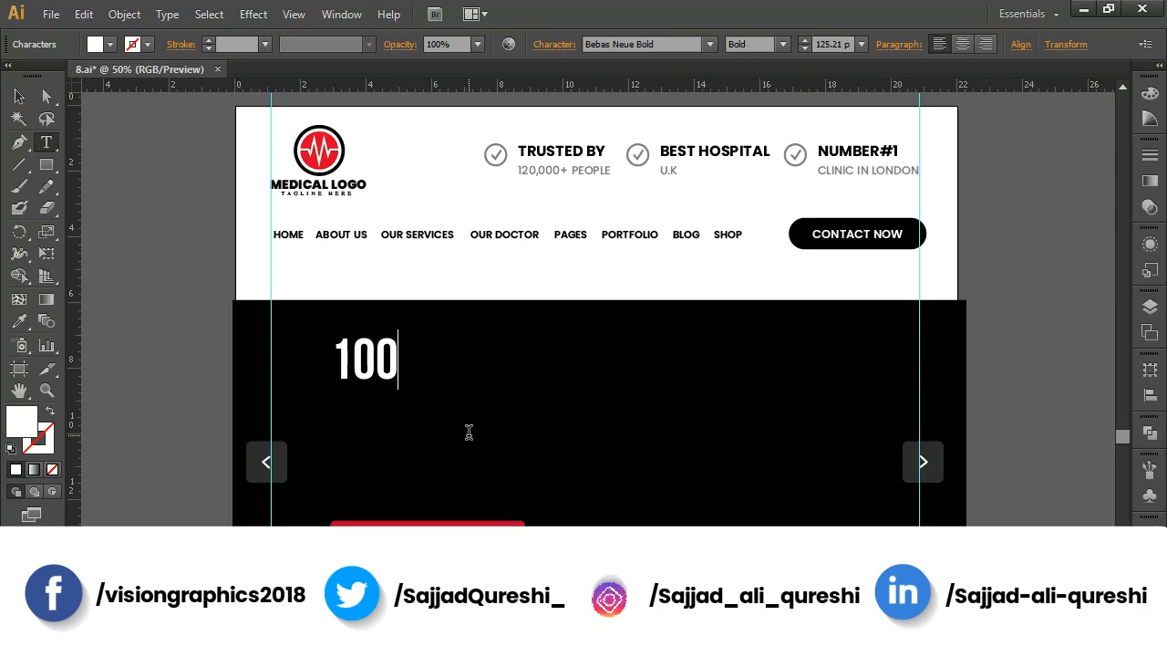
type(",000")
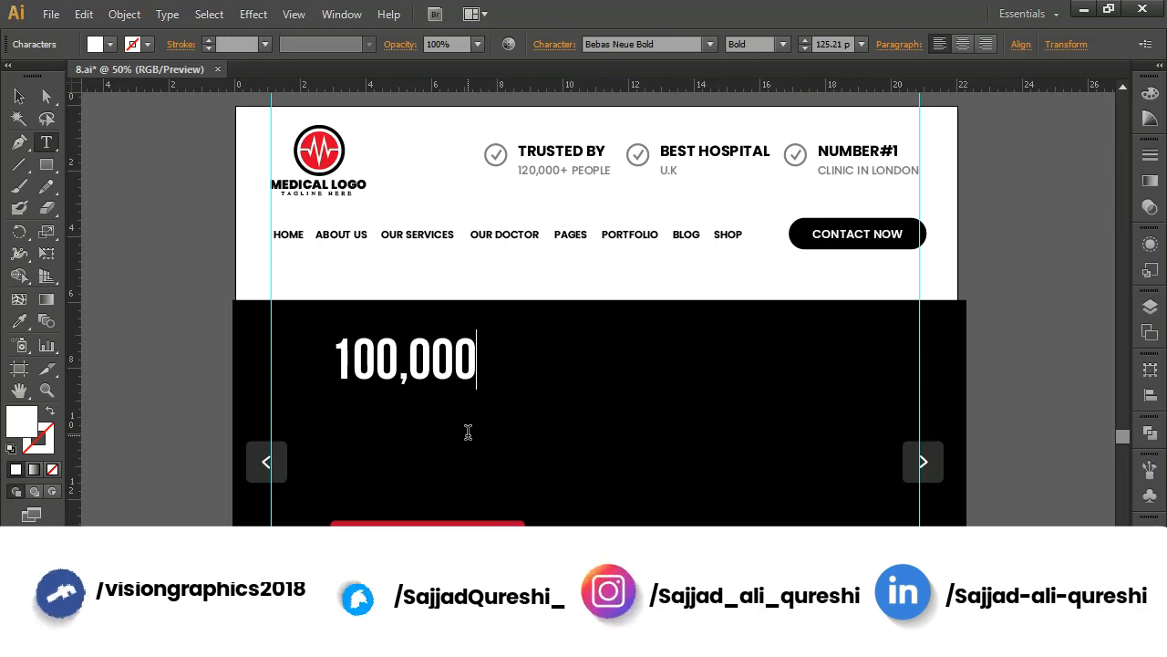
type(" +  ")
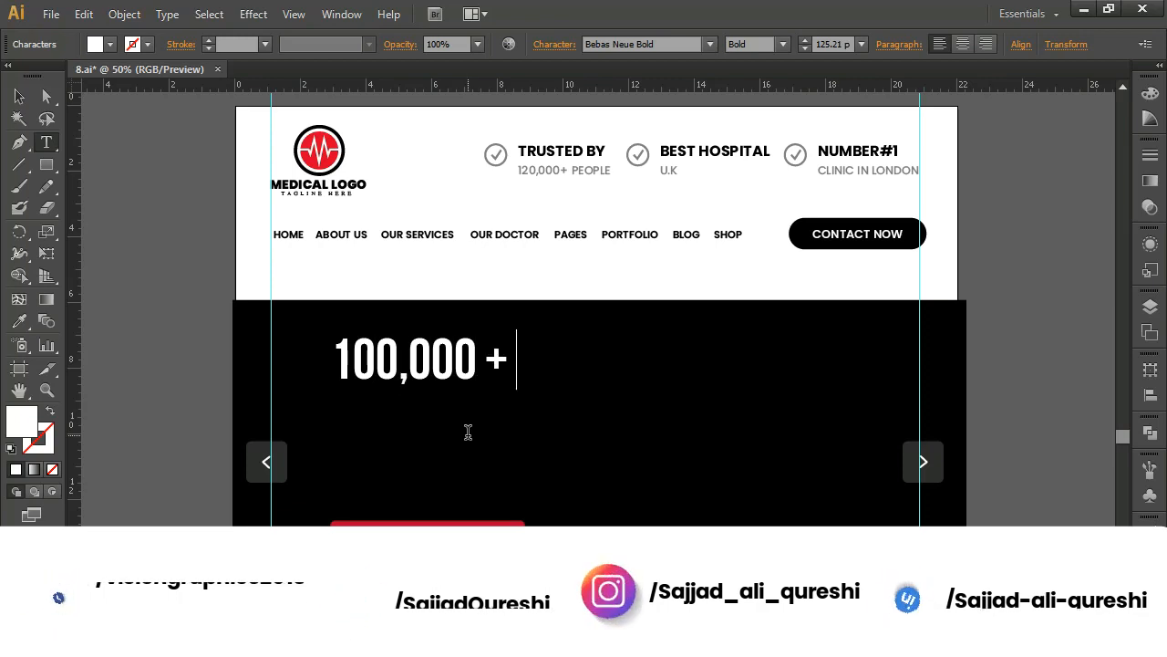
type("P")
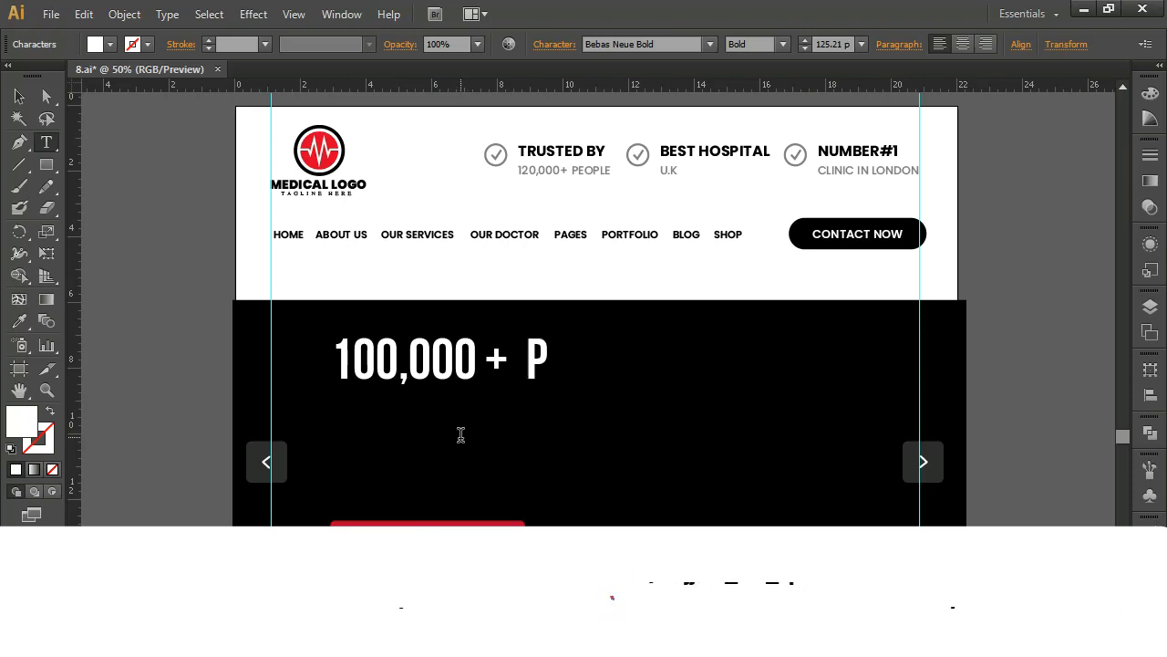
type("ATI")
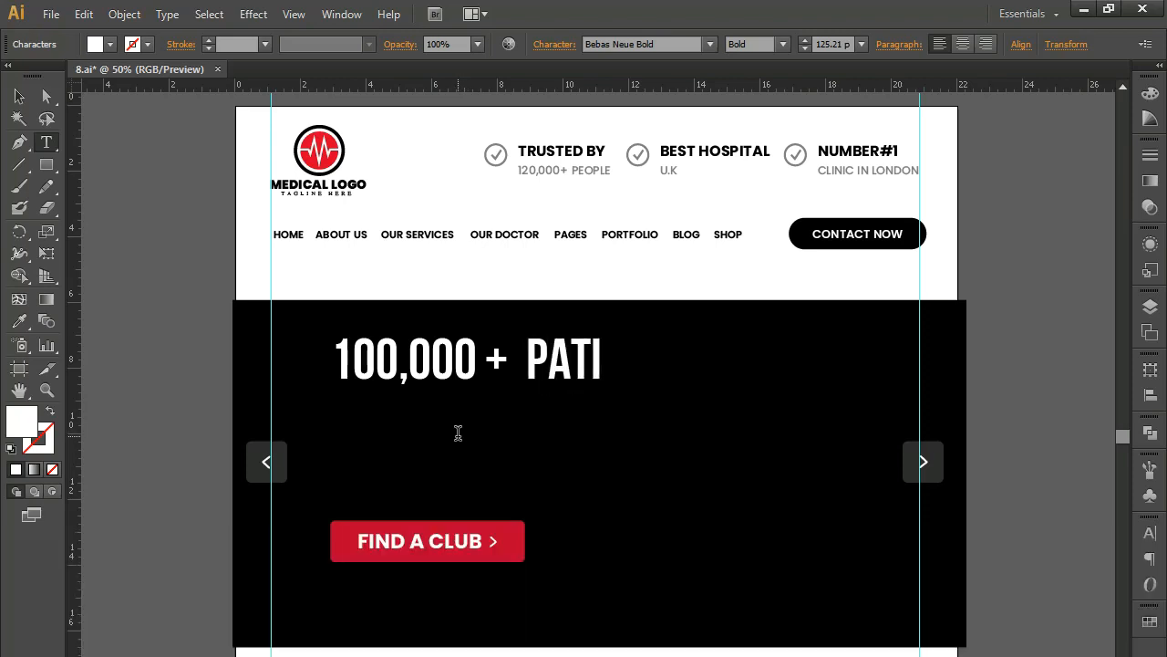
type("ENTS")
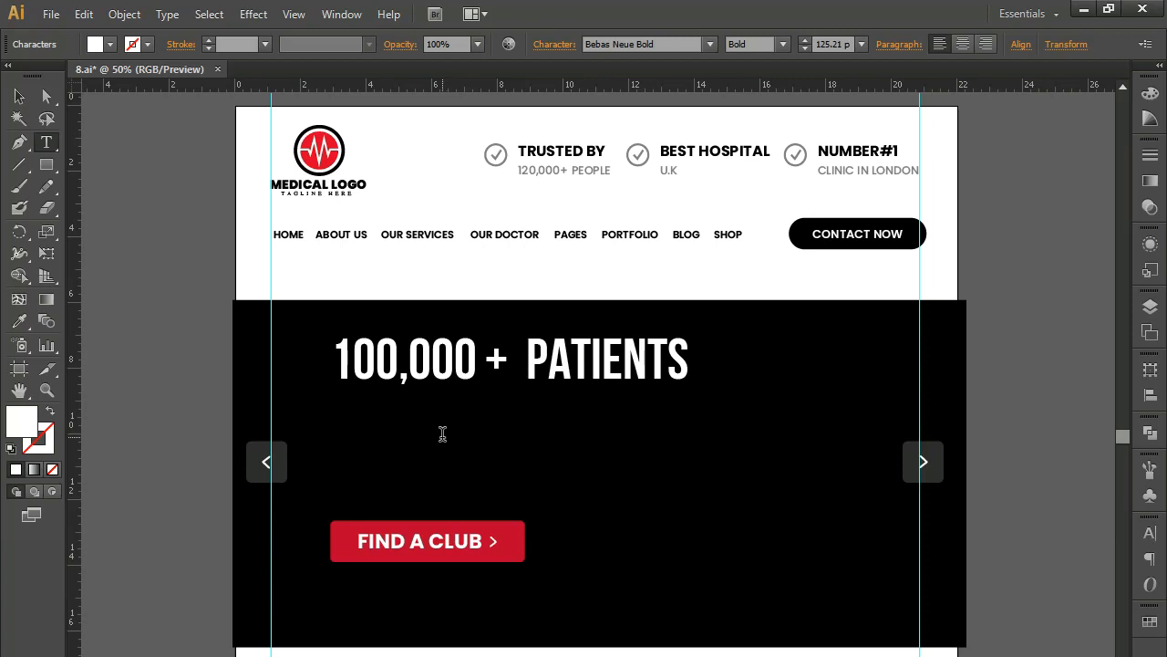
Add a second headline line reading "TRUST IN OUR HOSPITAL".
type("TU")
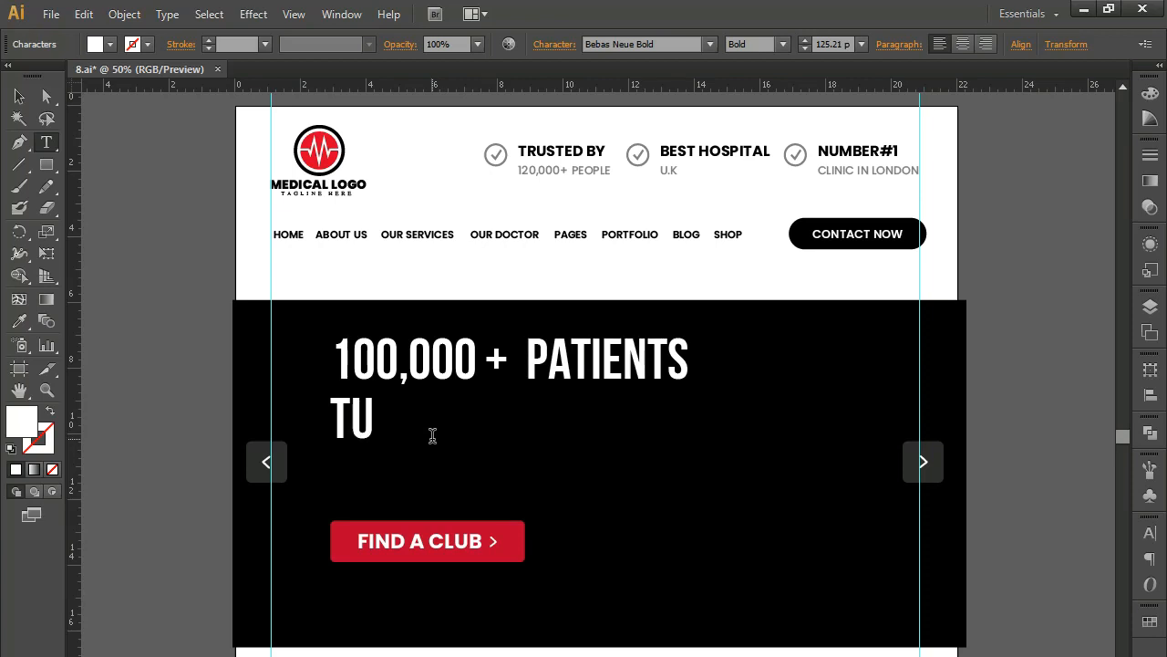
type("=")
key("BackSpace")
key("BackSpace")
type("RUST")
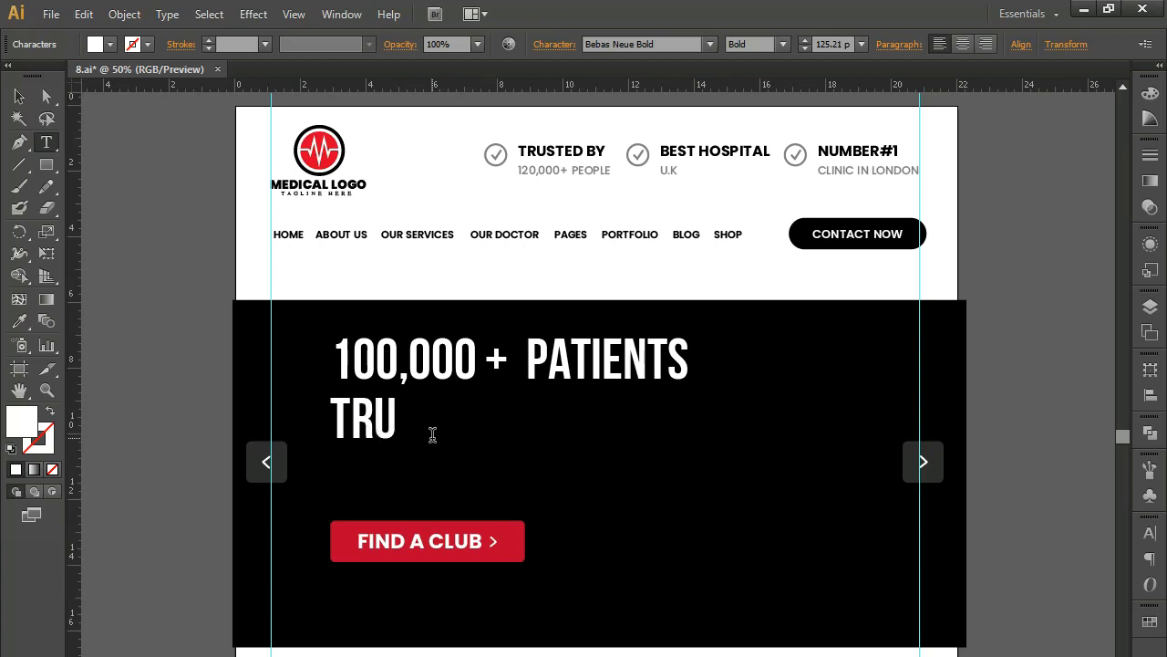
type(" IN OUR")
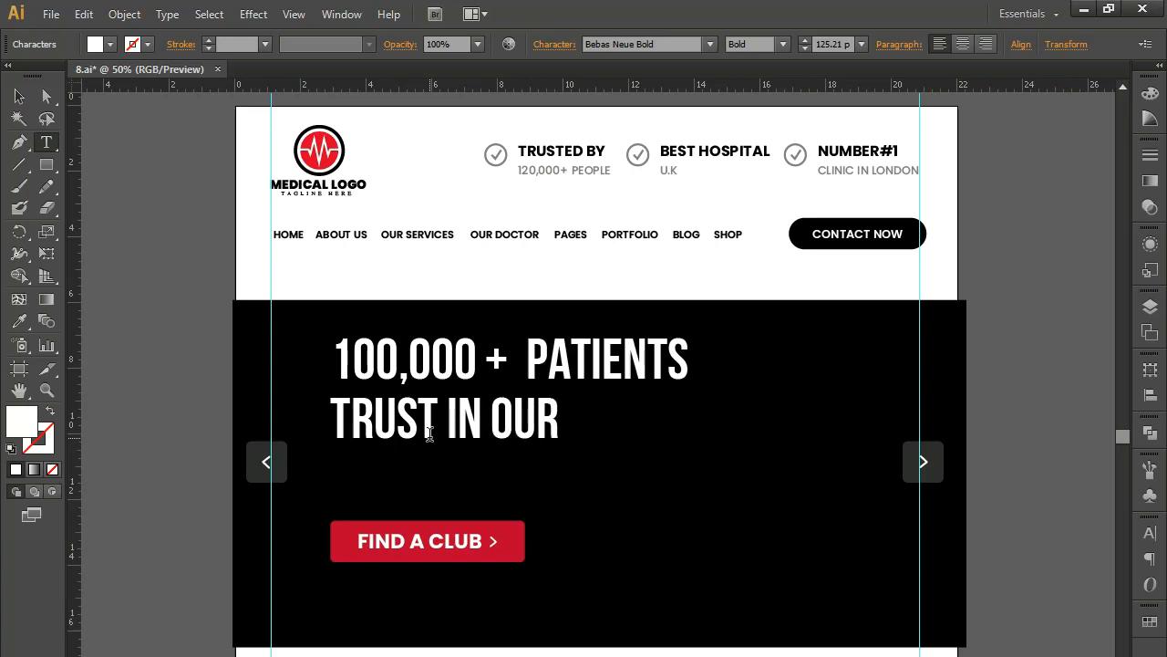
type(" HOSIP")
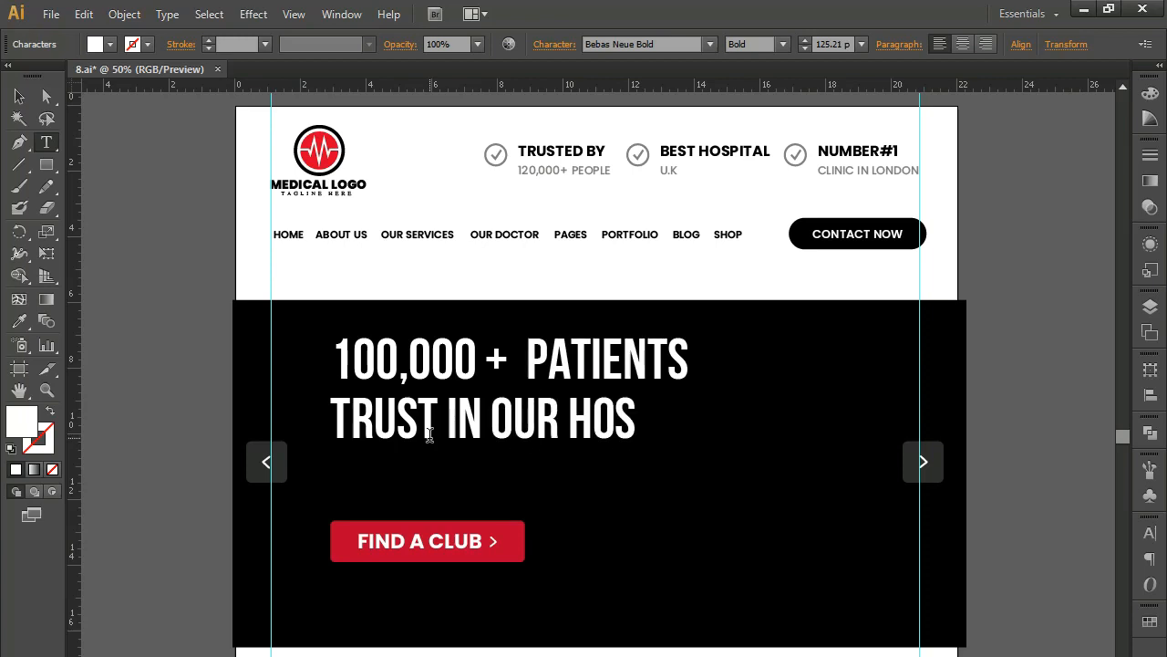
key("BackSpace")
key("BackSpace")
type("PITAL")
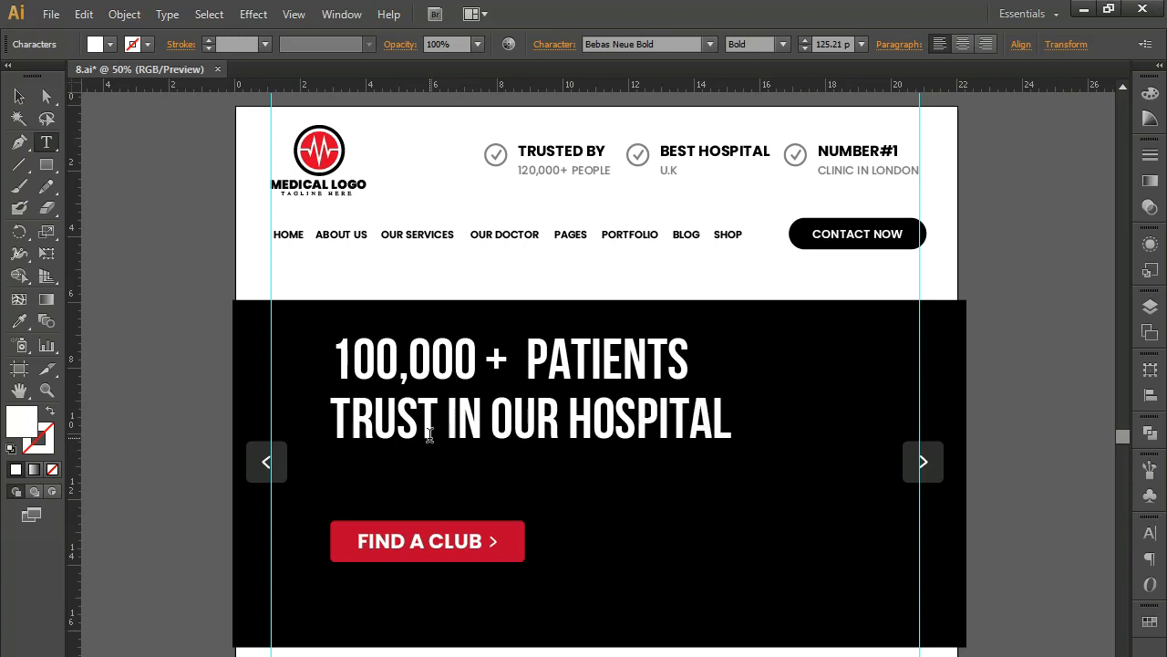
Reduce the font size of the "TRUST IN OUR HOSPITAL" line to 73 pt.
left_click_drag(354, 403, 822, 429)
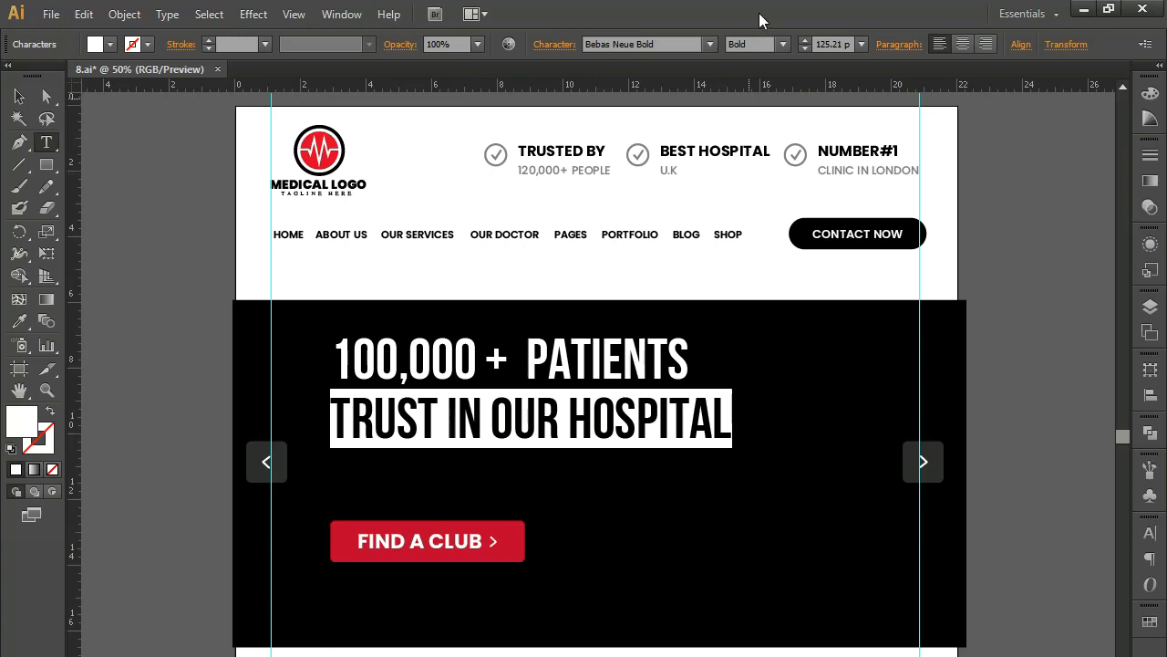
left_click(780, 45)
left_click(781, 73)
left_click(818, 43)
scroll(818, 43, "down", 20)
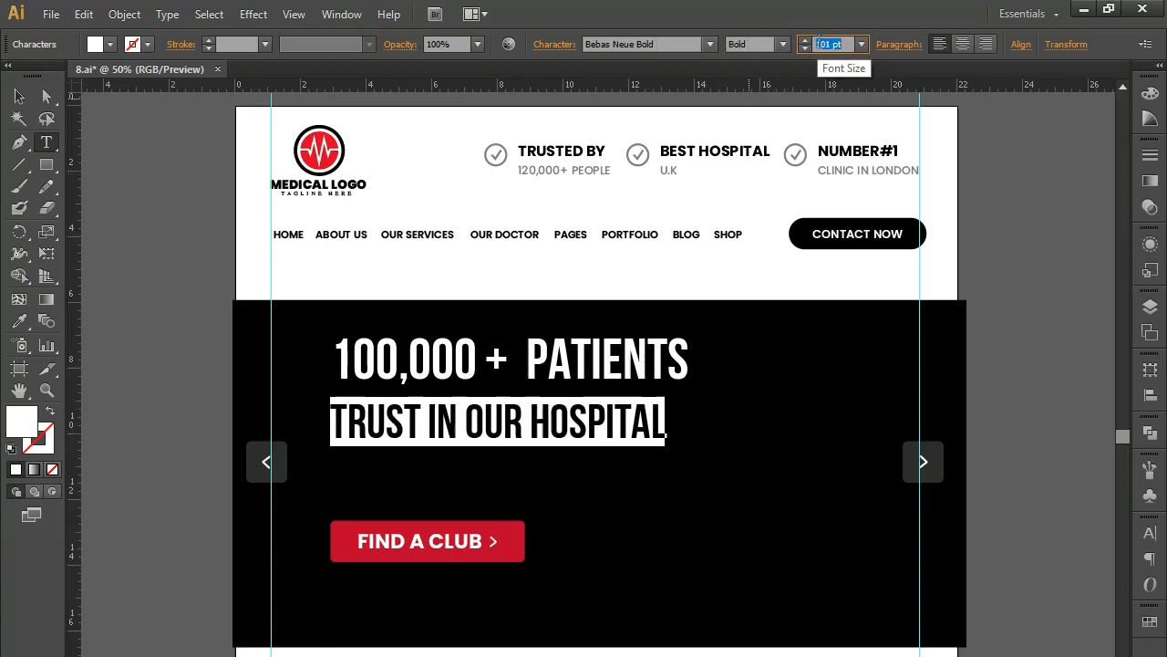
scroll(818, 43, "down", 18)
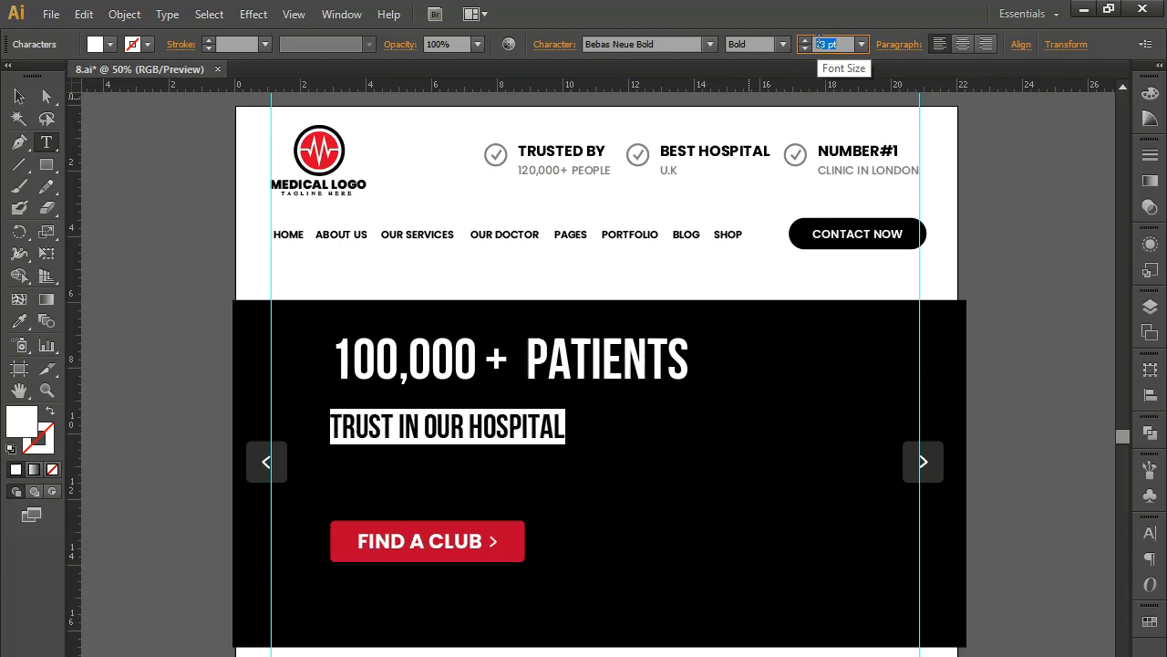
Set the leading of the two-line banner headline to 89 pt.
left_click(51, 92)
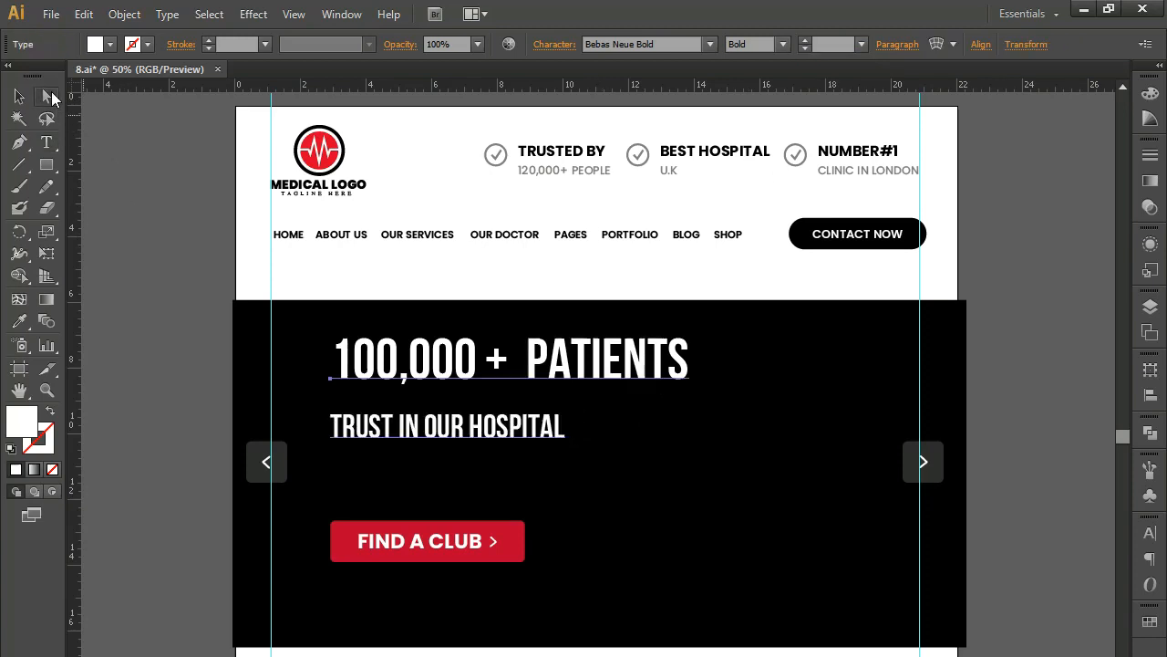
left_click(1149, 538)
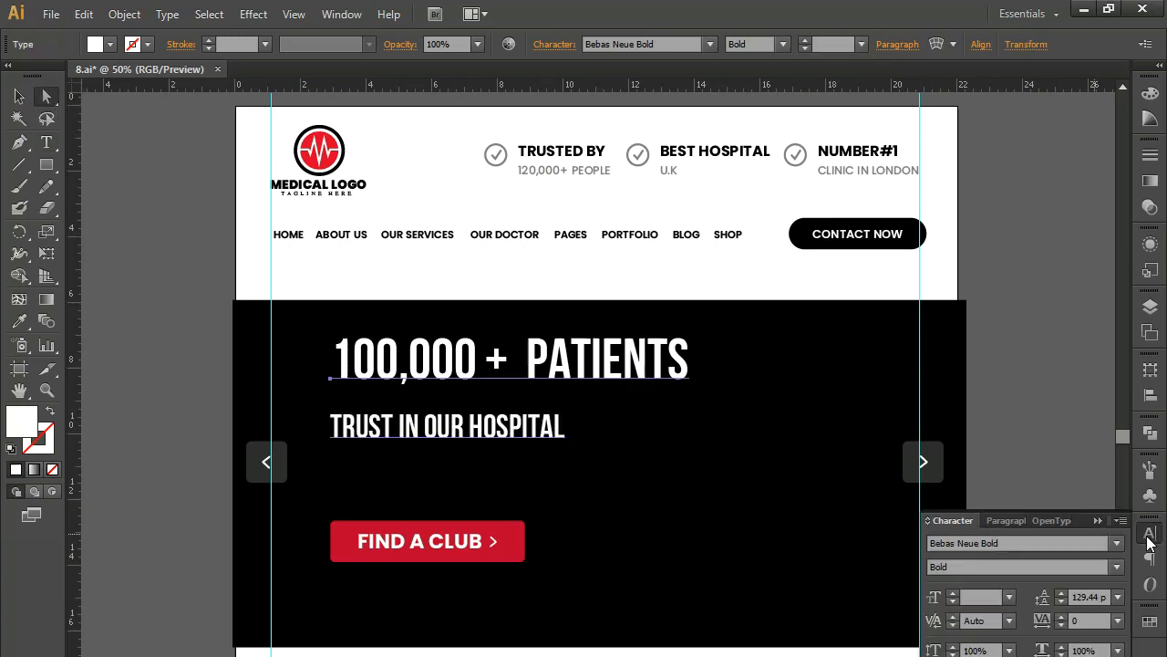
scroll(1102, 597, "down", 20)
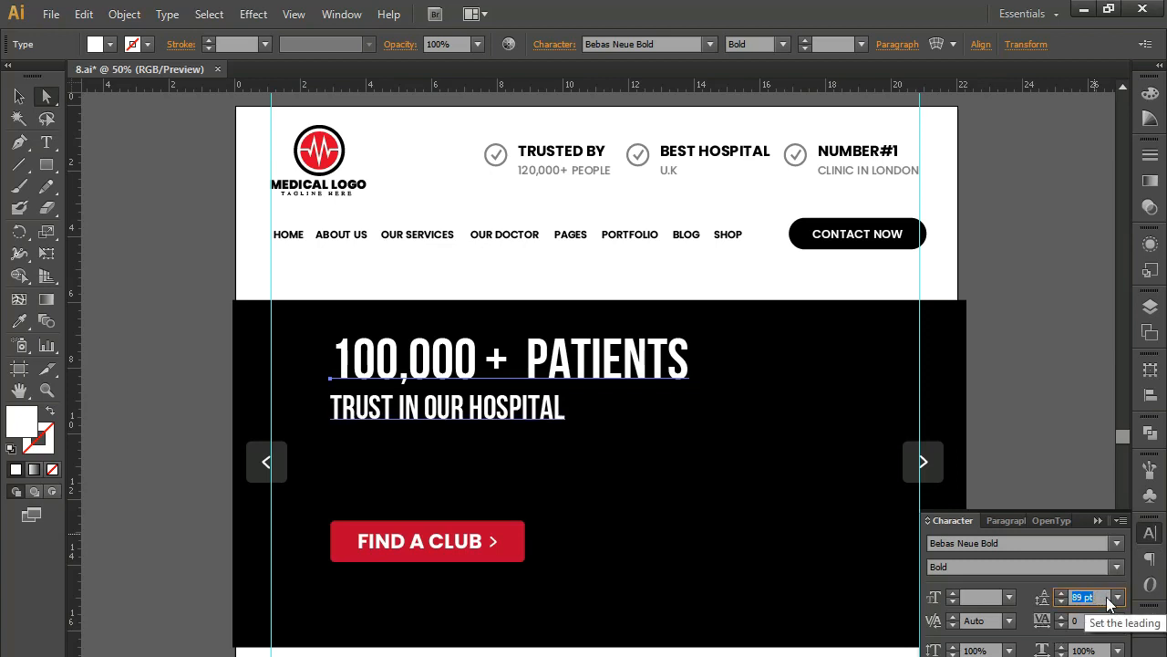
left_click(1055, 393)
left_click(450, 369)
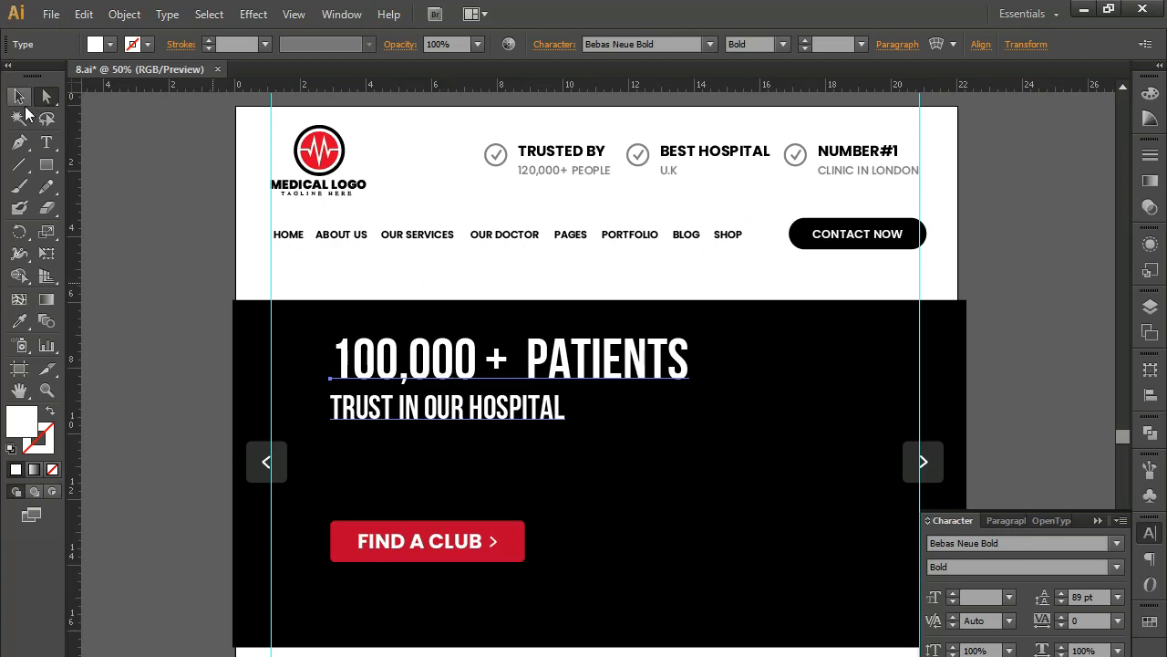
Bring the Lorem Ipsum paragraph from the Group Fitness section into the banner beneath the headline and arrange it at the front.
left_click(19, 96)
left_click(485, 591)
left_click_drag(484, 591, 471, 269)
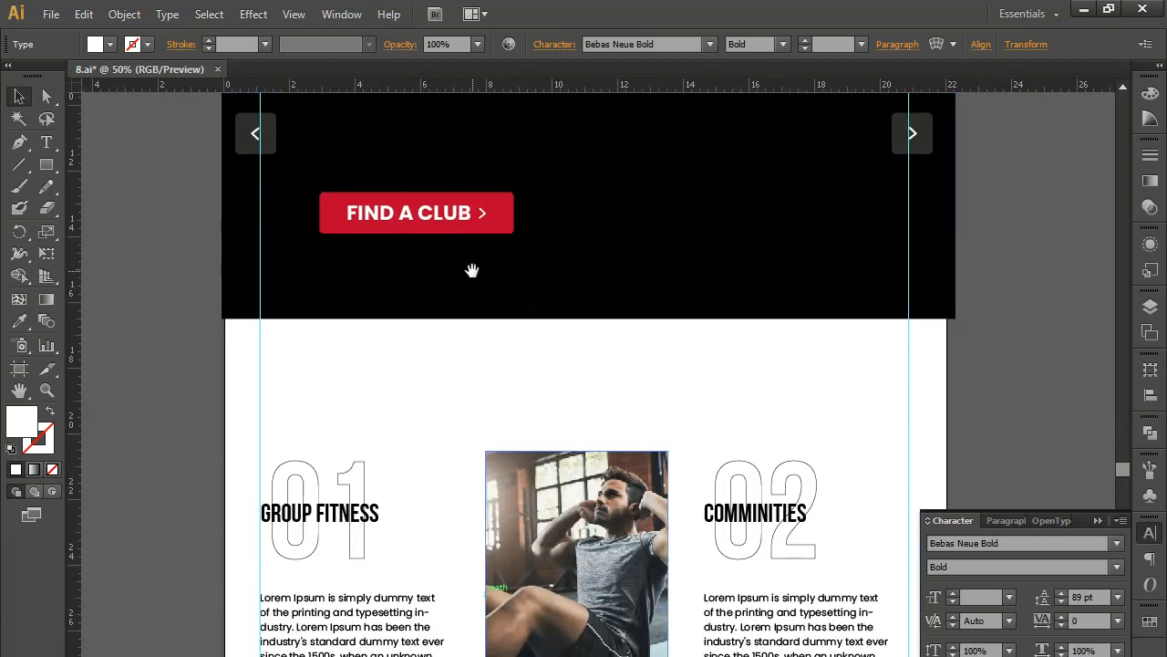
left_click(363, 640)
left_click_drag(364, 589, 459, 308)
right_click(362, 302)
mouse_move(424, 478)
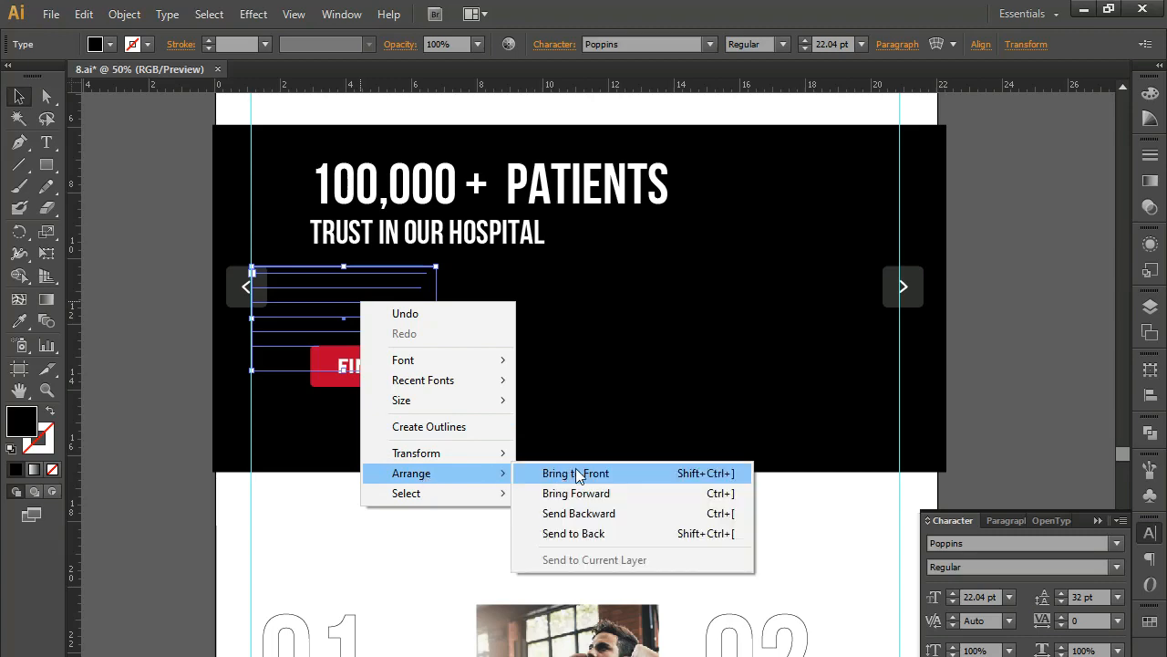
left_click(581, 471)
left_click_drag(535, 294, 440, 509)
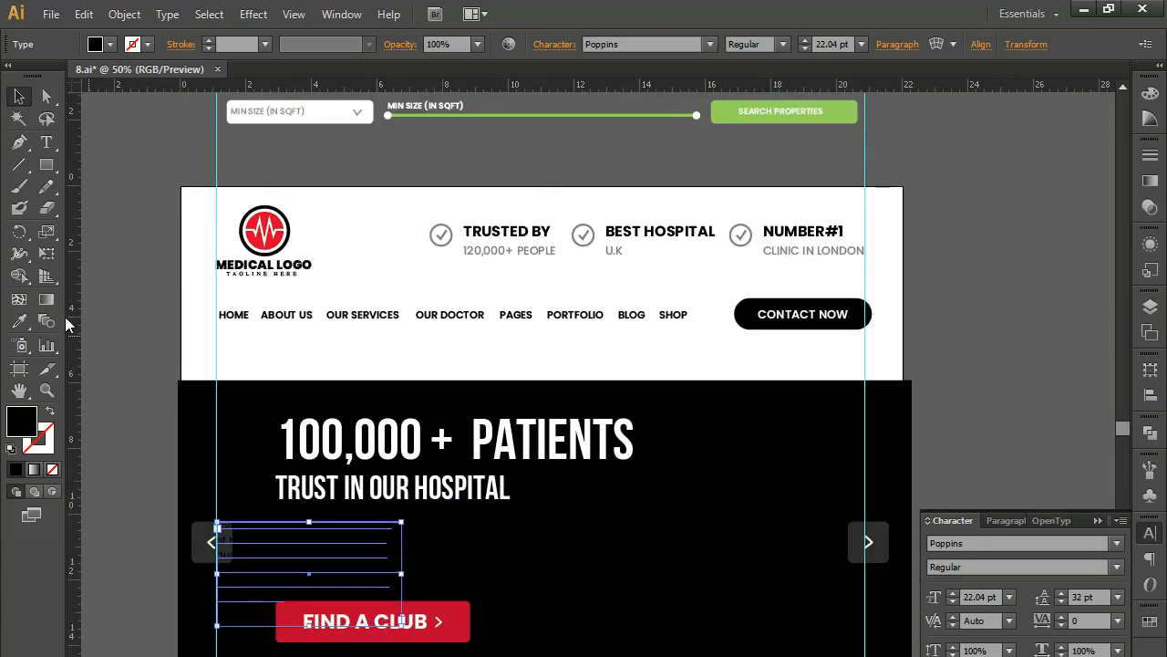
Recolour the banner paragraph white by sampling the white page background with the Eyedropper.
left_click(19, 321)
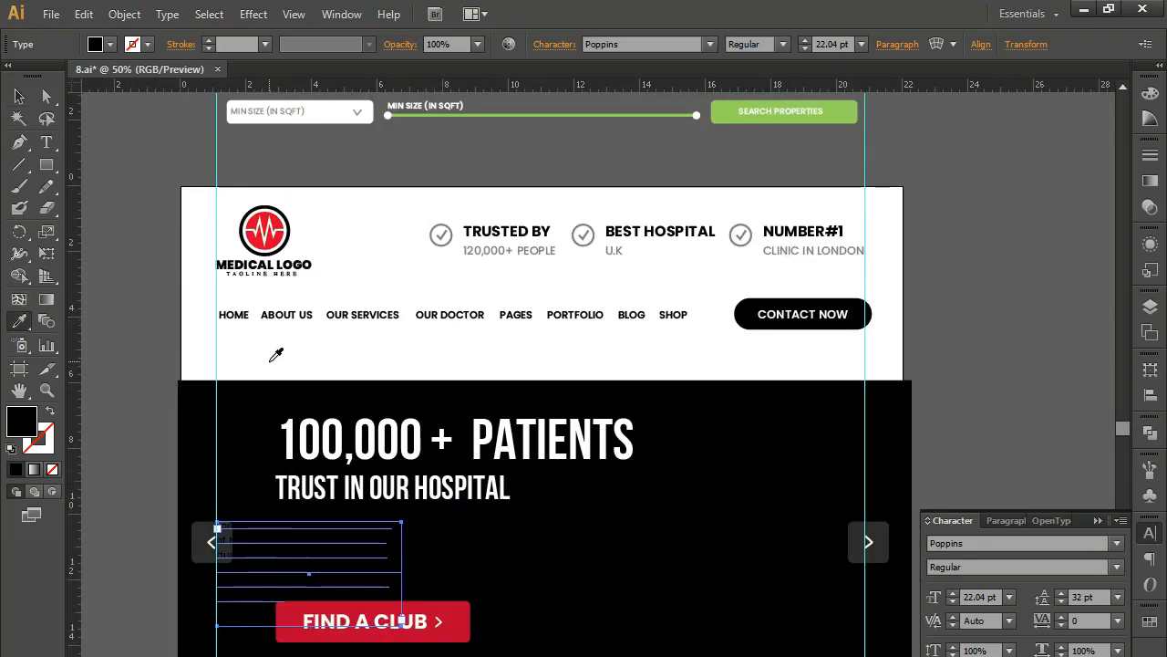
left_click(271, 362)
left_click_drag(352, 369, 308, 276)
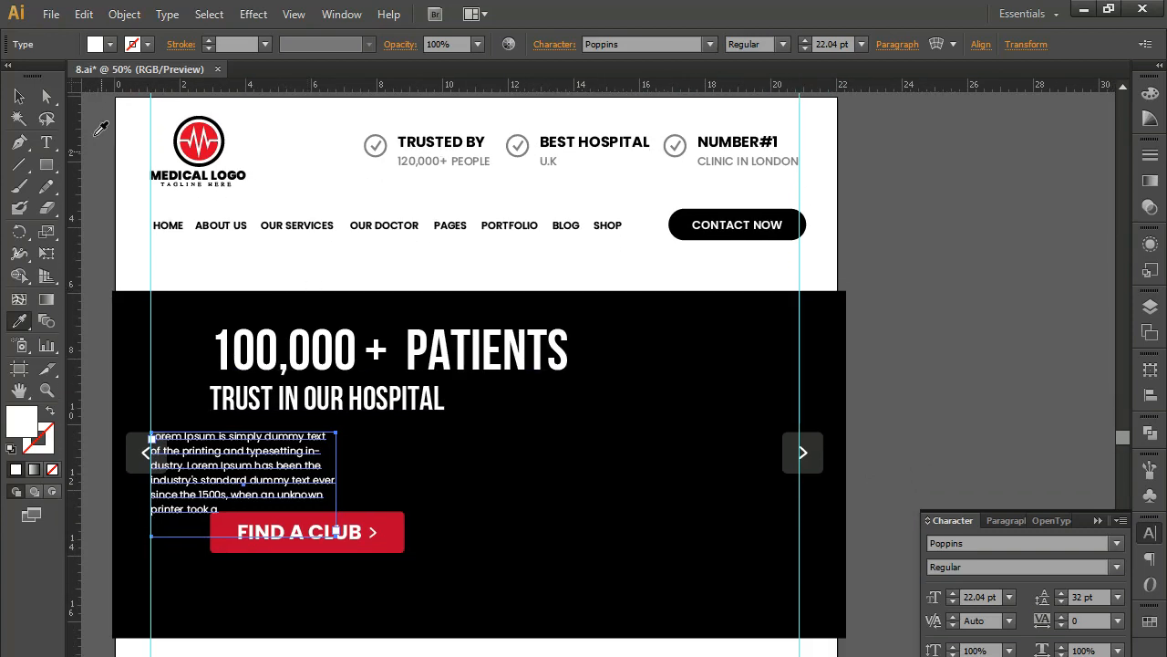
Place the paragraph under the headline's start and reshape its text box to a wide three-line block above the red button.
left_click(20, 96)
left_click(1100, 521)
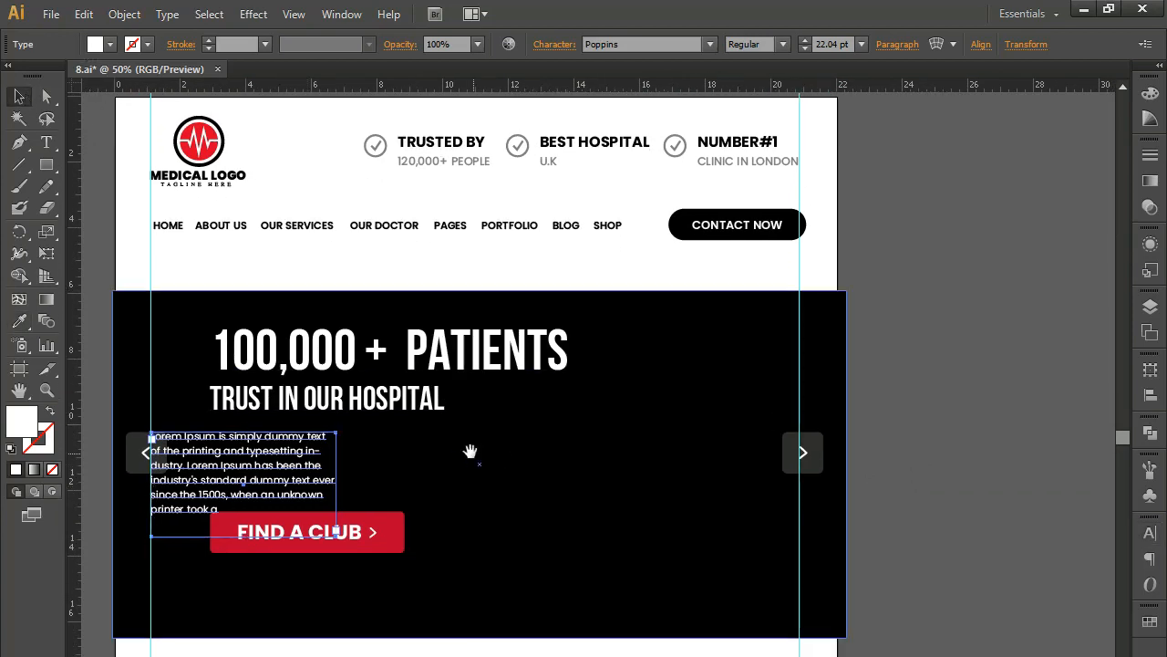
scroll(498, 462, "left", 1)
left_click_drag(256, 447, 318, 448)
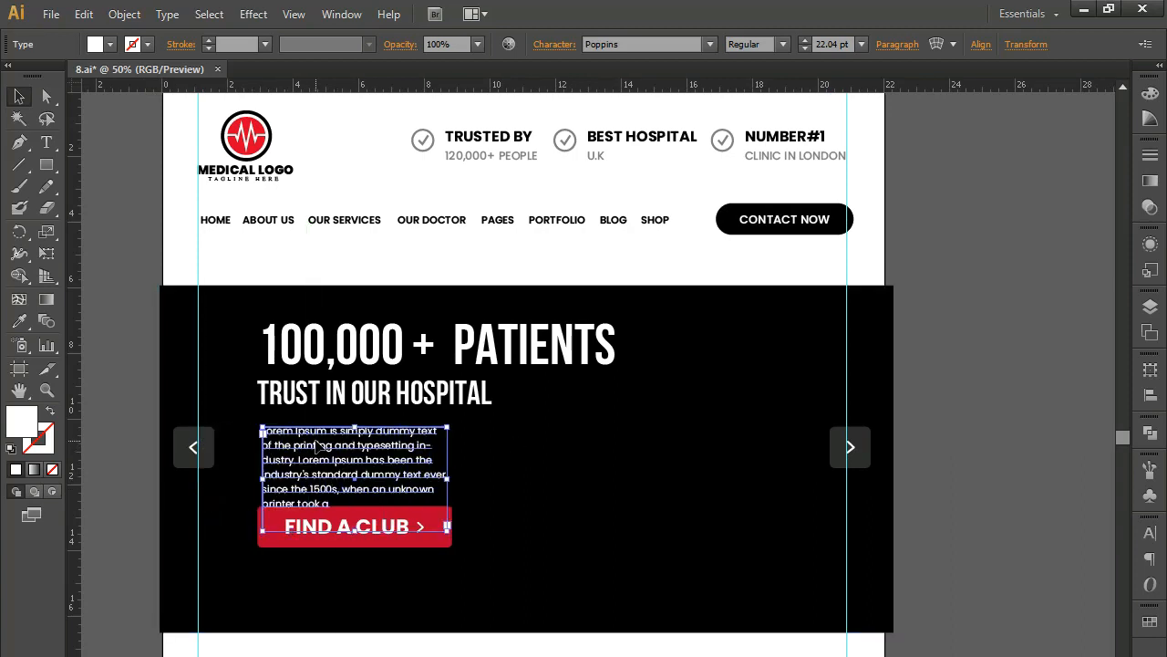
left_click_drag(447, 475, 647, 475)
left_click_drag(456, 530, 462, 474)
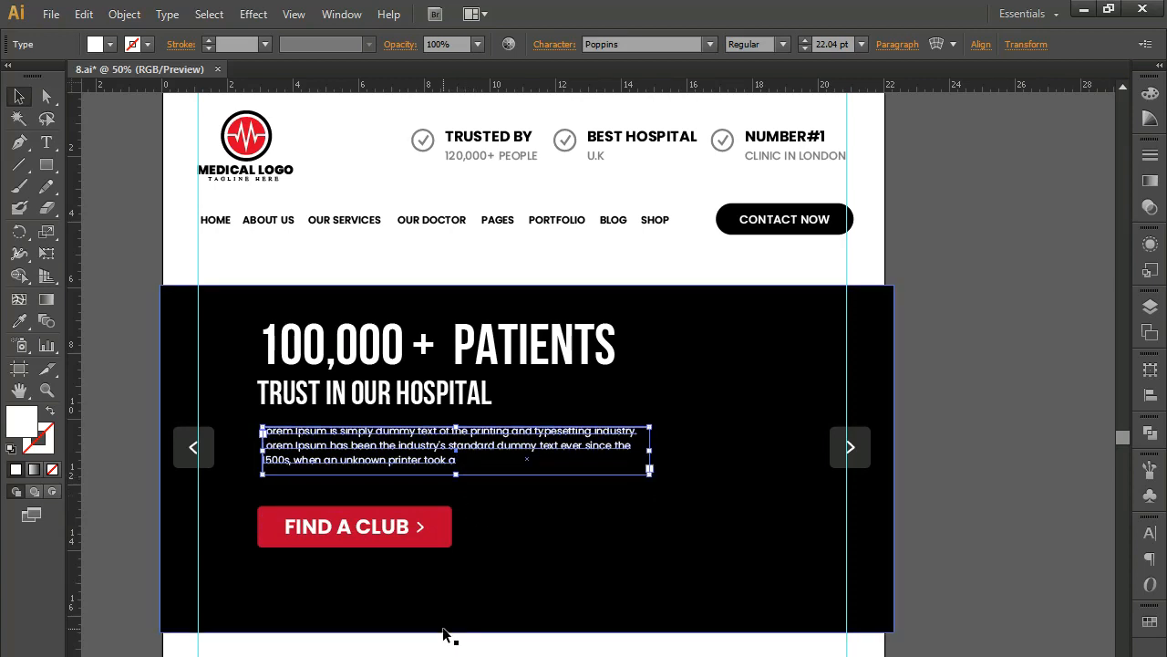
key("shift+Down")
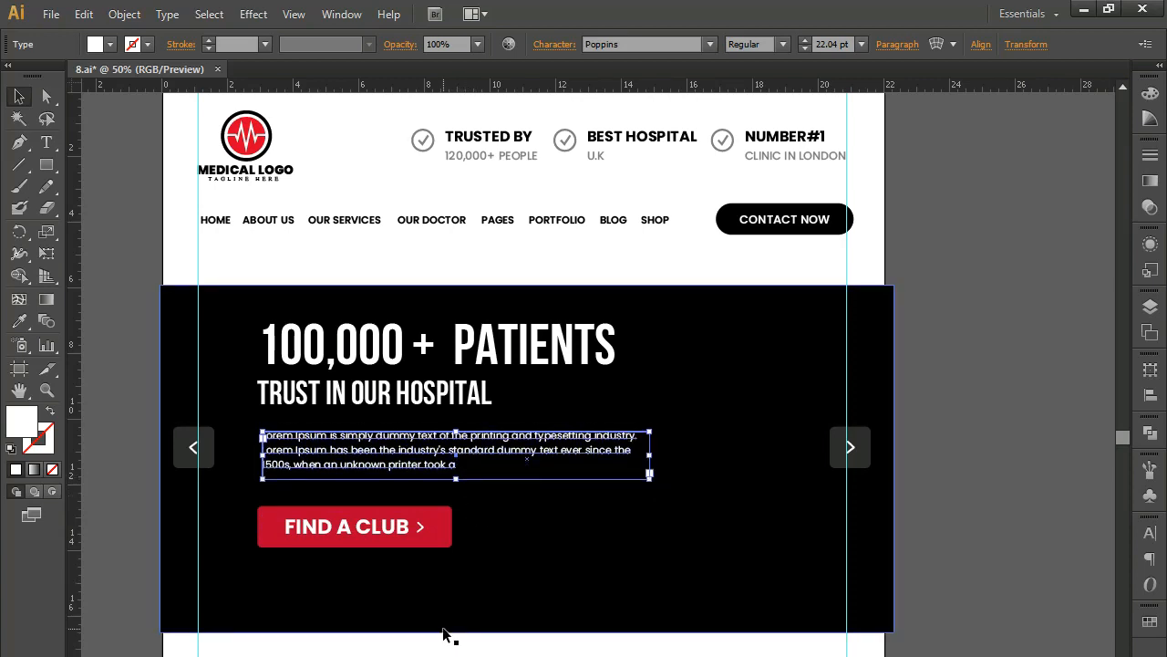
Try to delete the first character of the "100,000 + PATIENTS" headline.
left_click(317, 349)
double_click(262, 354)
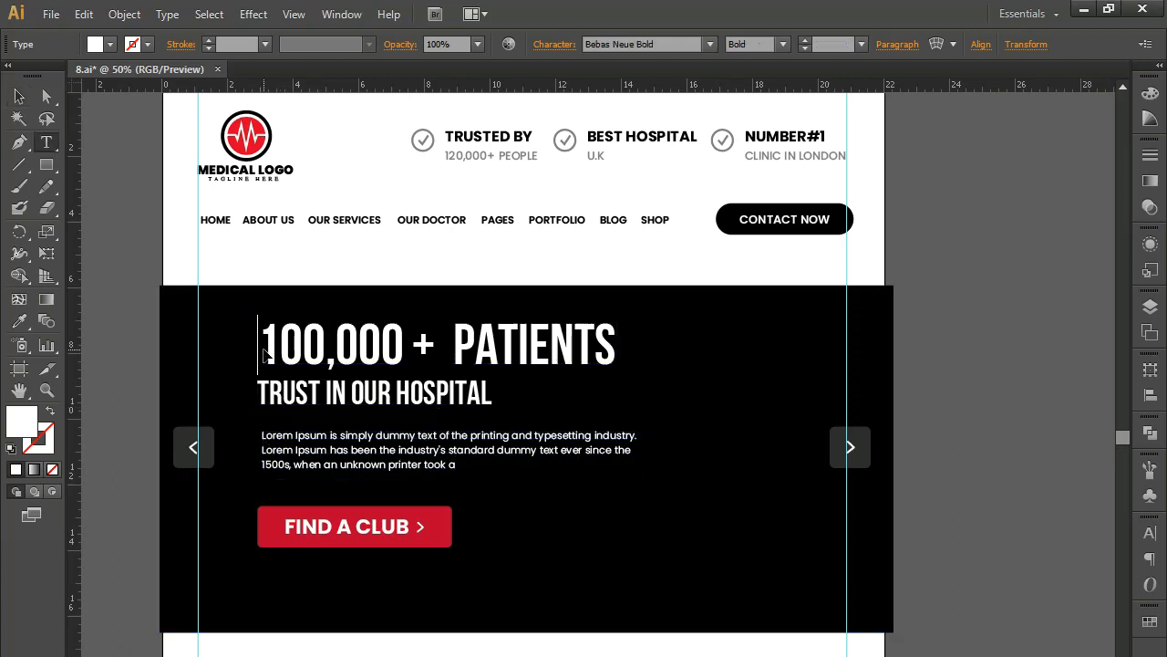
key("Delete")
key("ctrl+z")
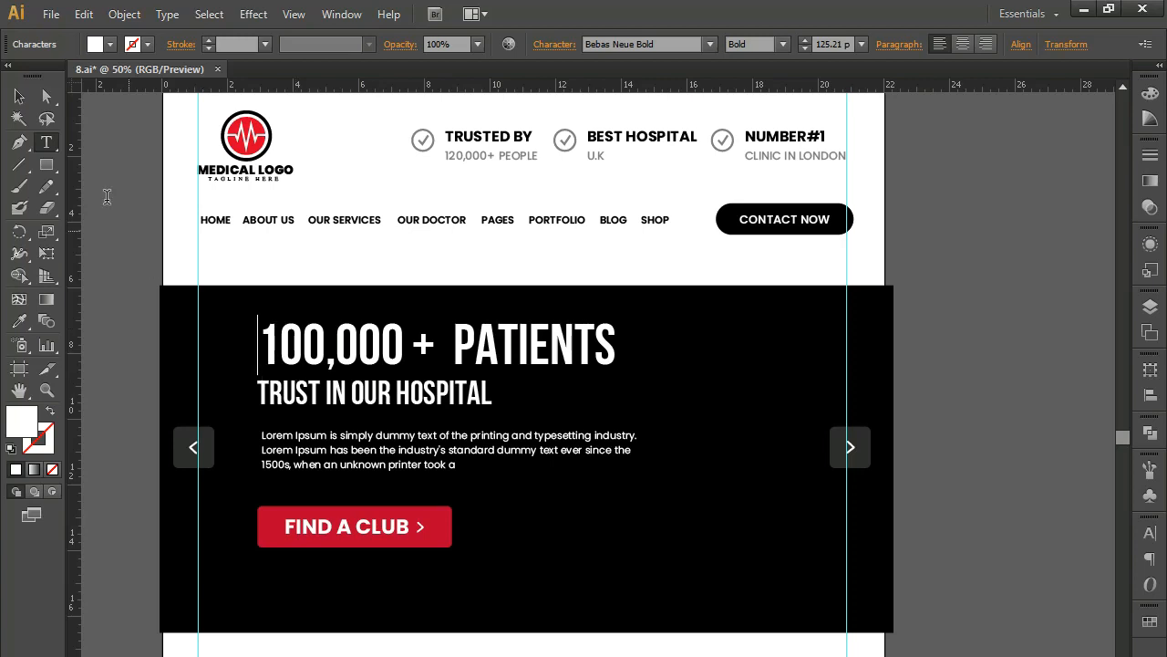
left_click(19, 96)
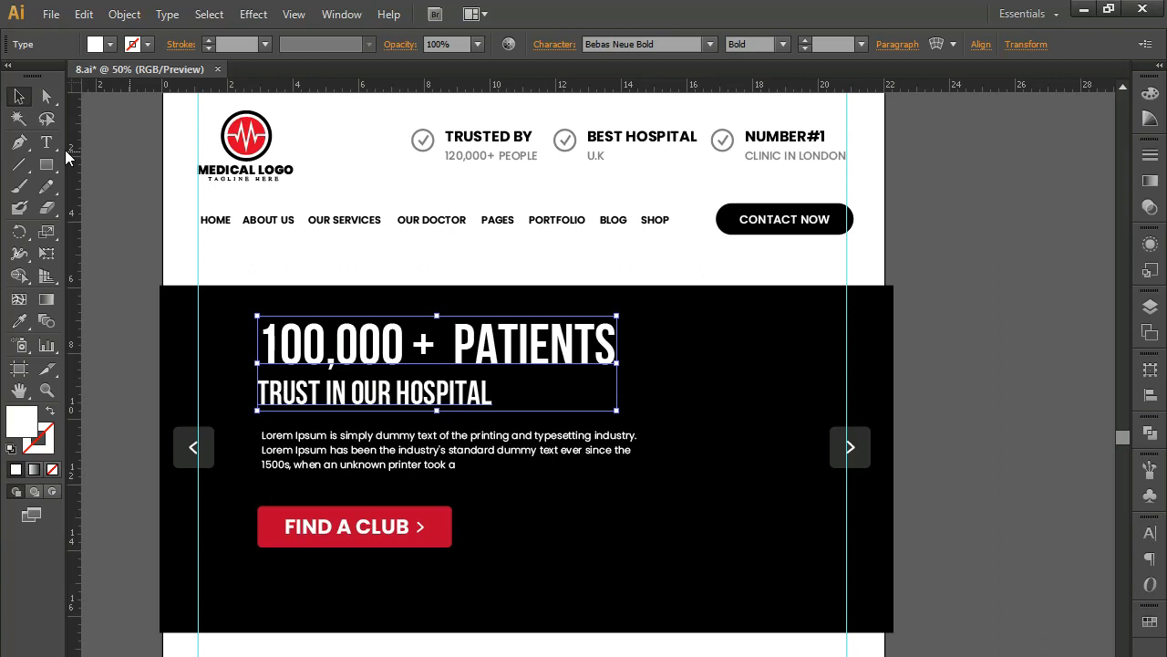
Copy the CONTACT NOW button from the navigation row to below the banner and expand the copy's fill and stroke.
left_click_drag(721, 188, 381, 649)
left_click(497, 650)
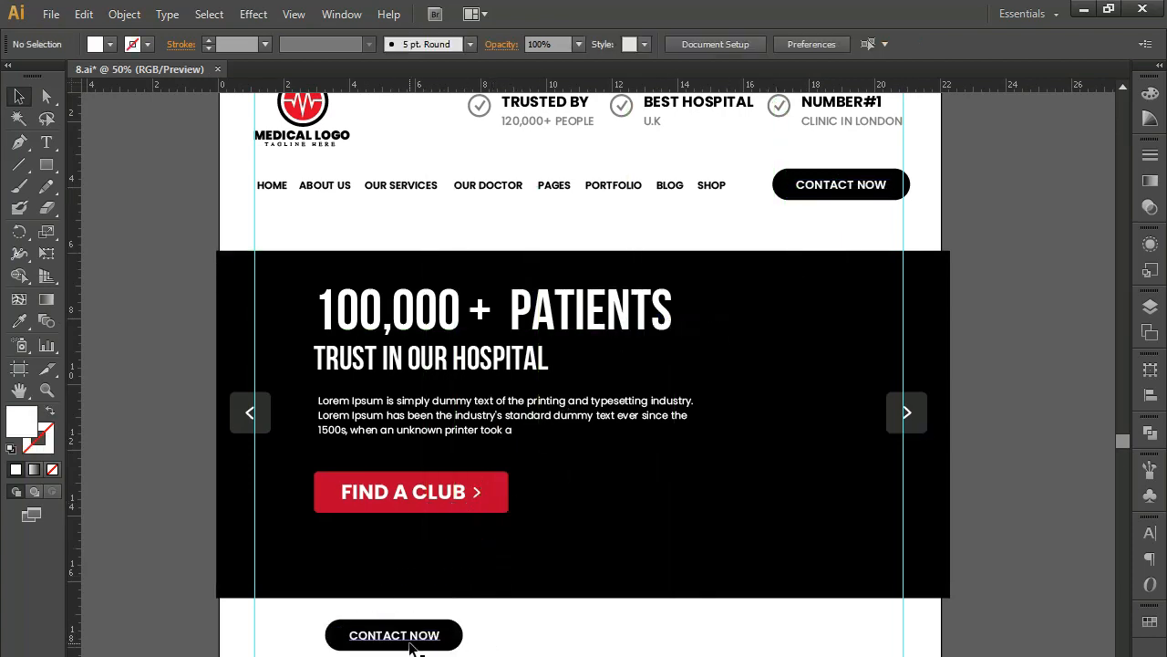
left_click(447, 635)
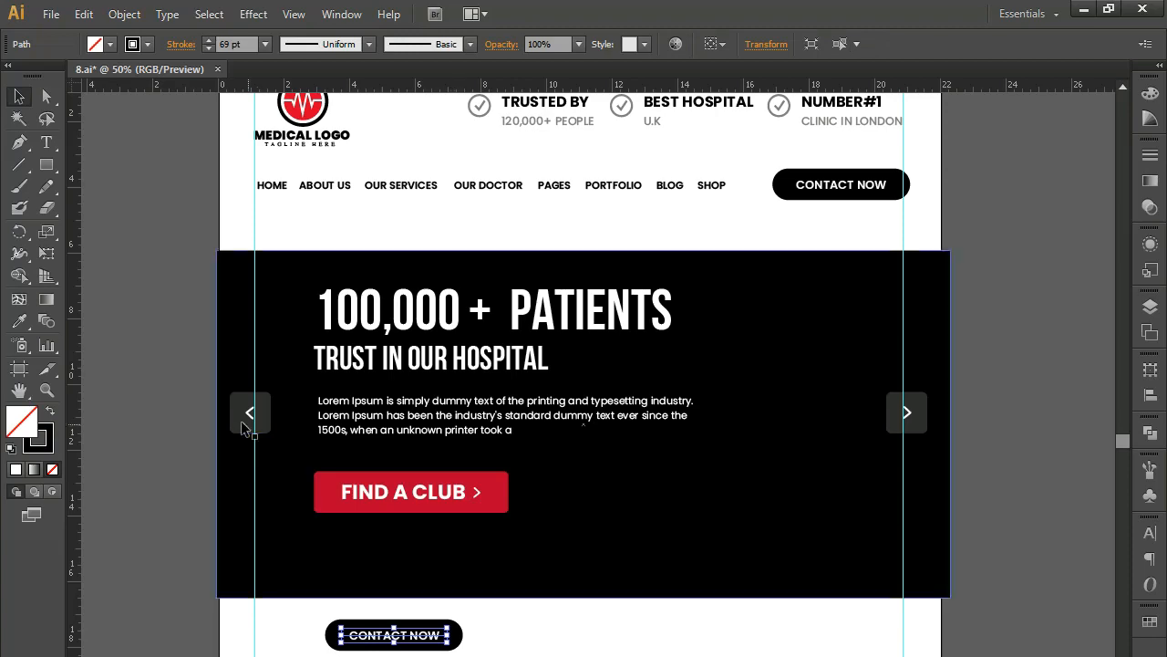
left_click(125, 14)
left_click(208, 206)
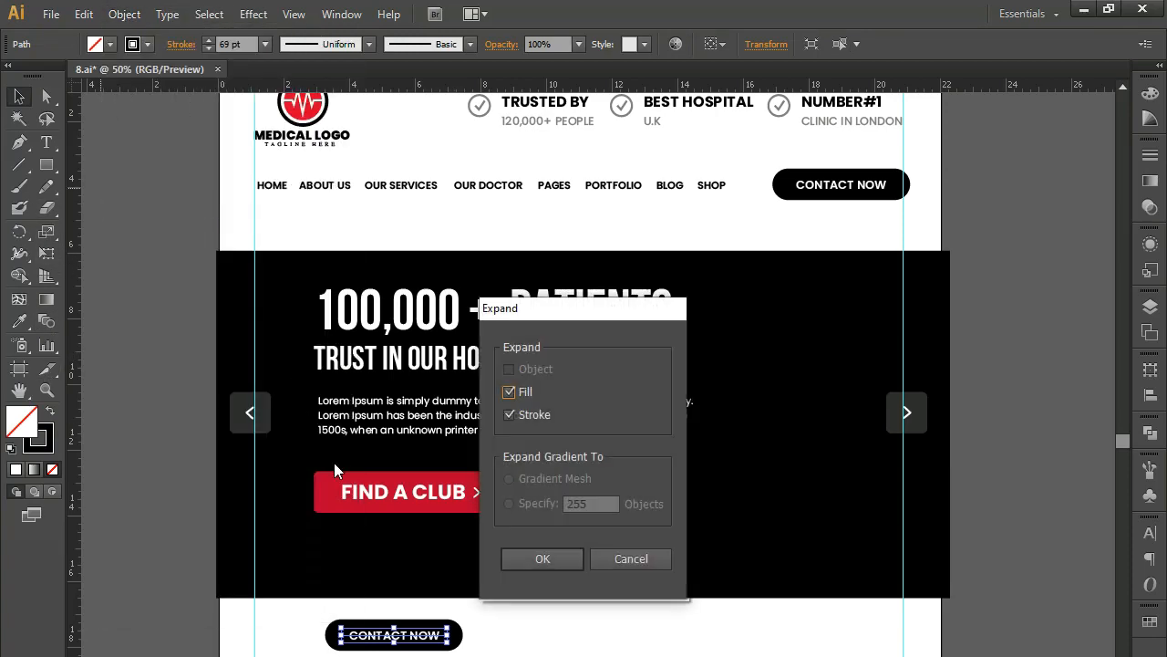
left_click(522, 560)
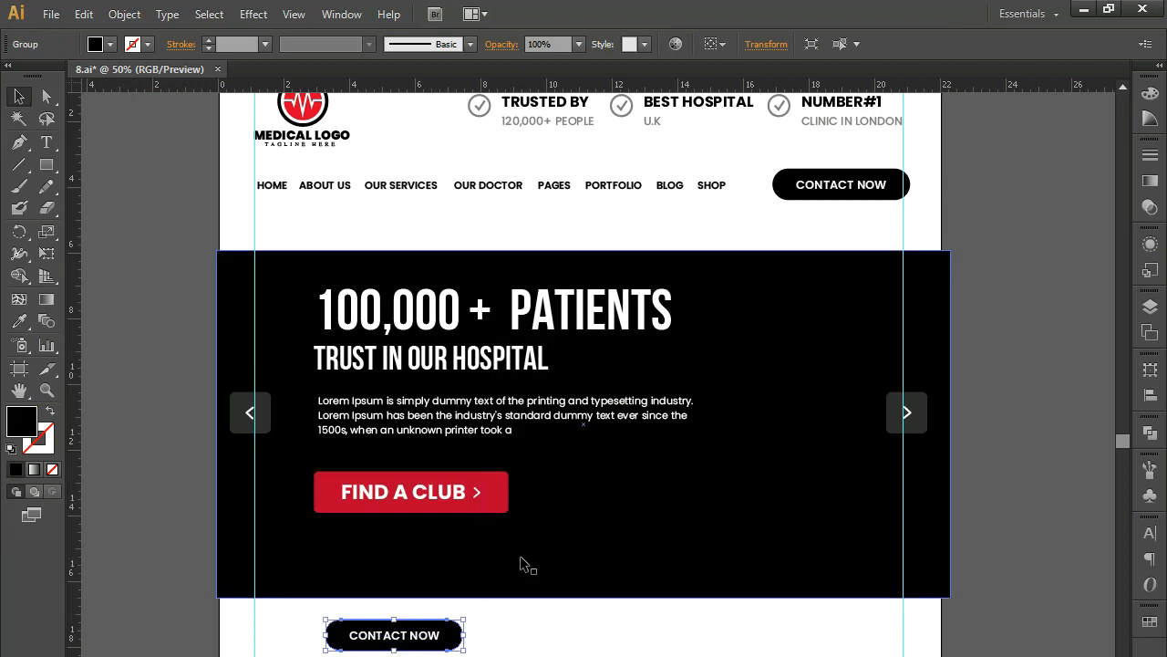
Recolour the copied button shape red by sampling the logo with the Eyedropper, and group it with its CONTACT NOW label.
left_click(19, 320)
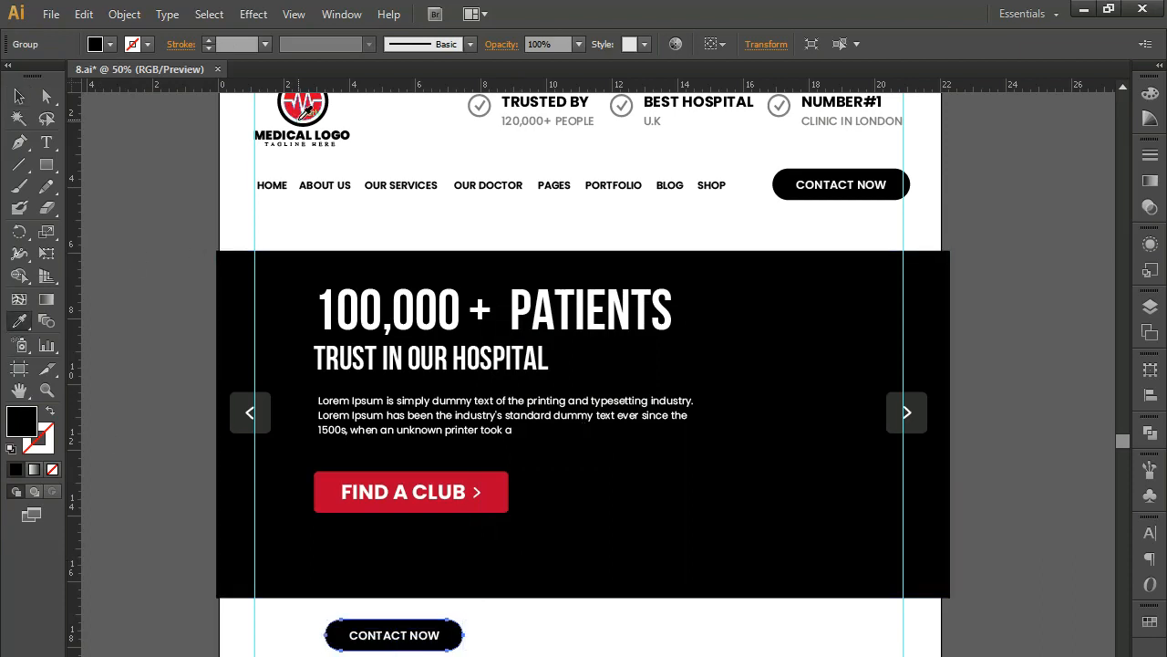
left_click(296, 111)
left_click(19, 96)
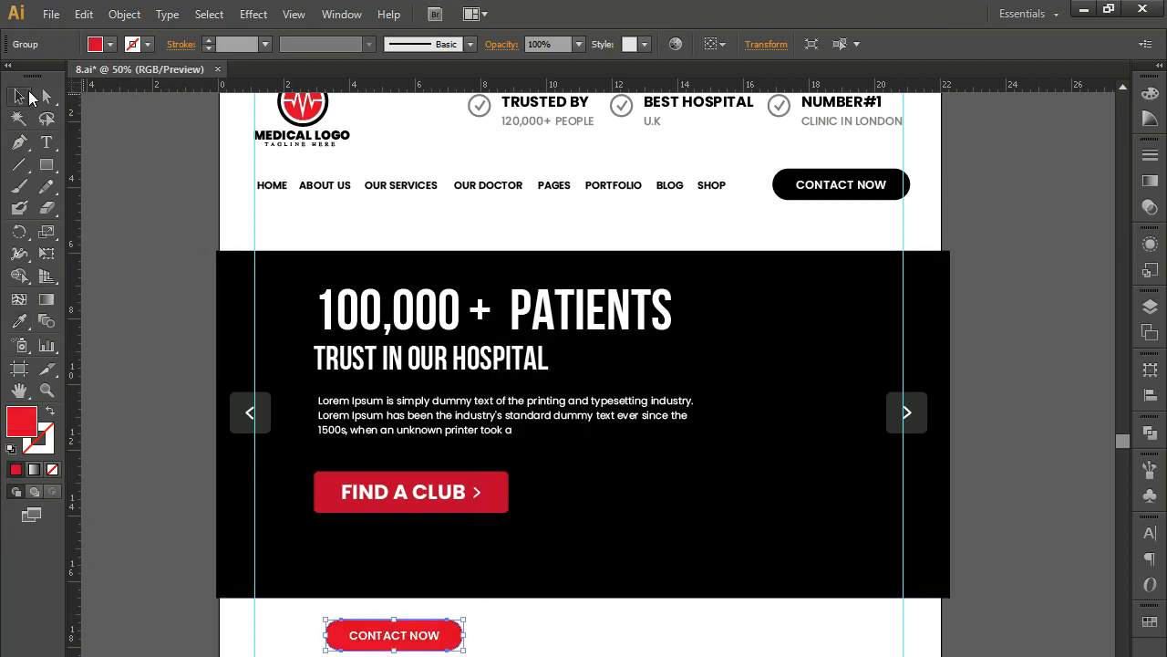
left_click(429, 636, "shift")
key("ctrl+g")
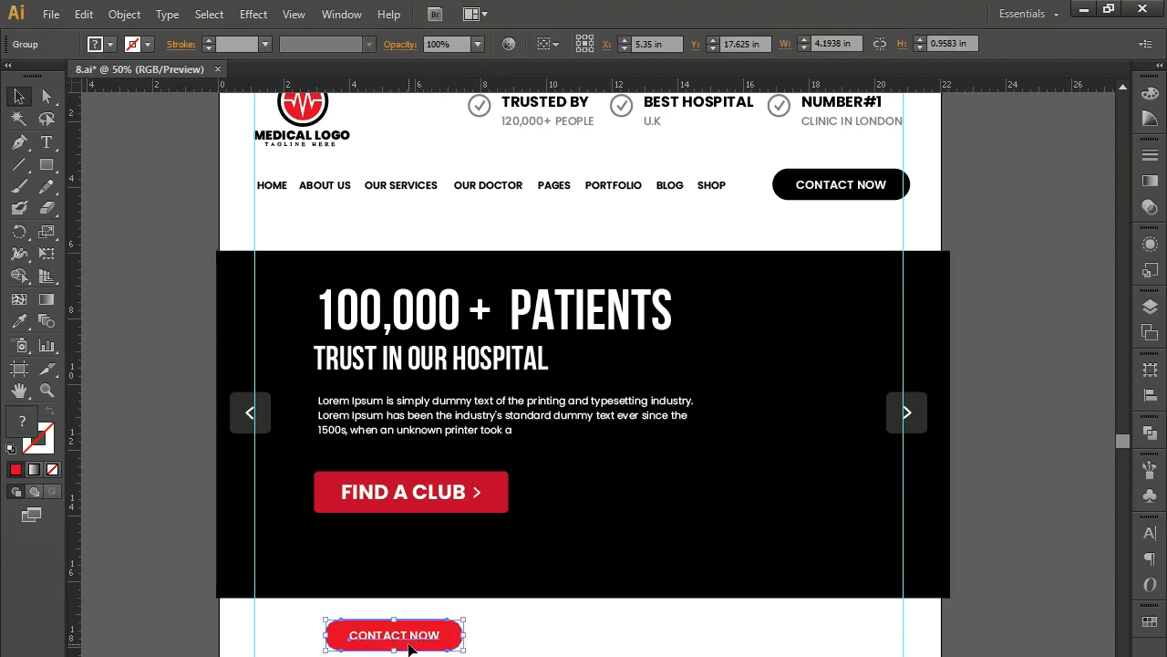
Move the red CONTACT NOW button onto the FIND A CLUB button in the banner and delete the FIND A CLUB button.
left_click_drag(409, 634, 422, 504)
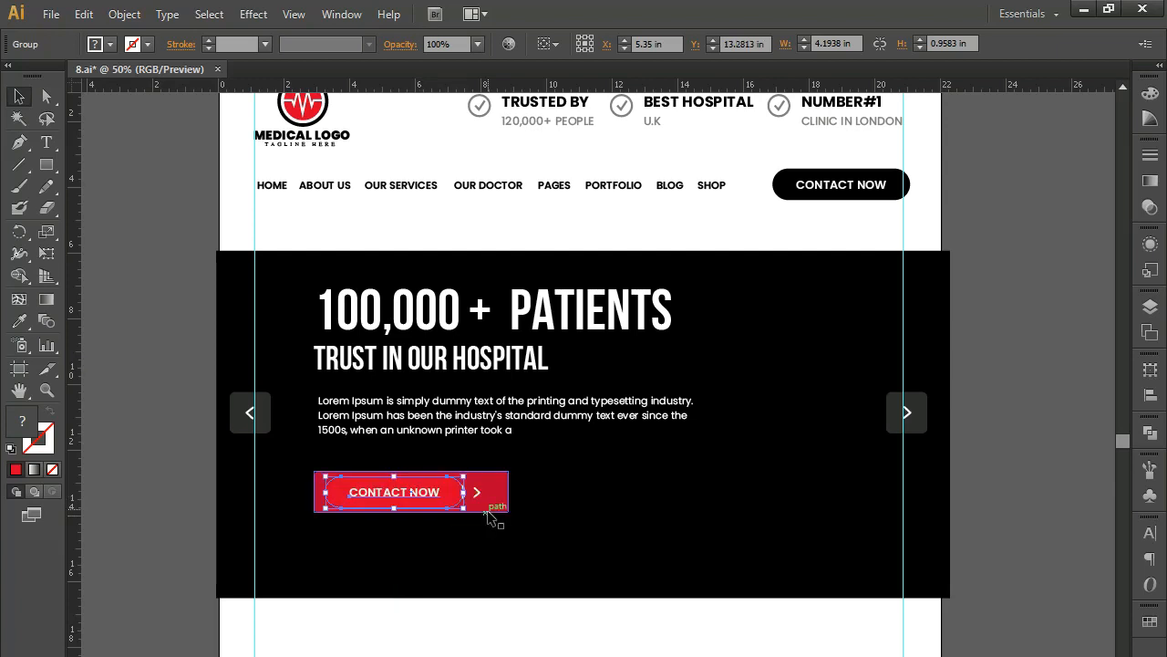
left_click(474, 495)
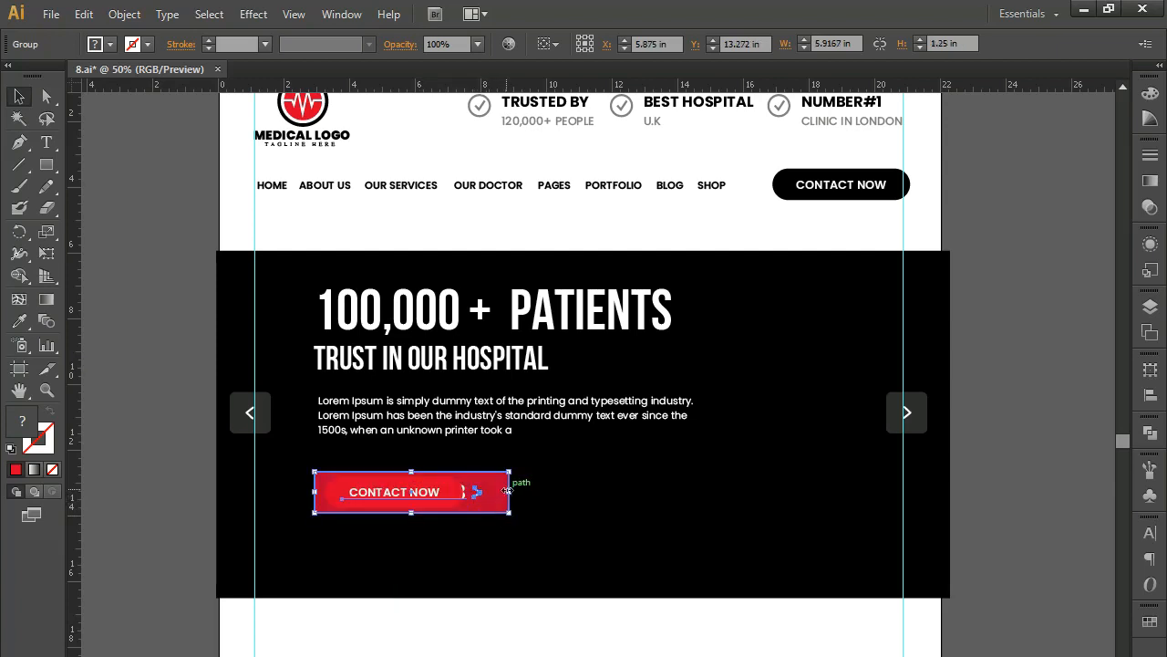
key("Delete")
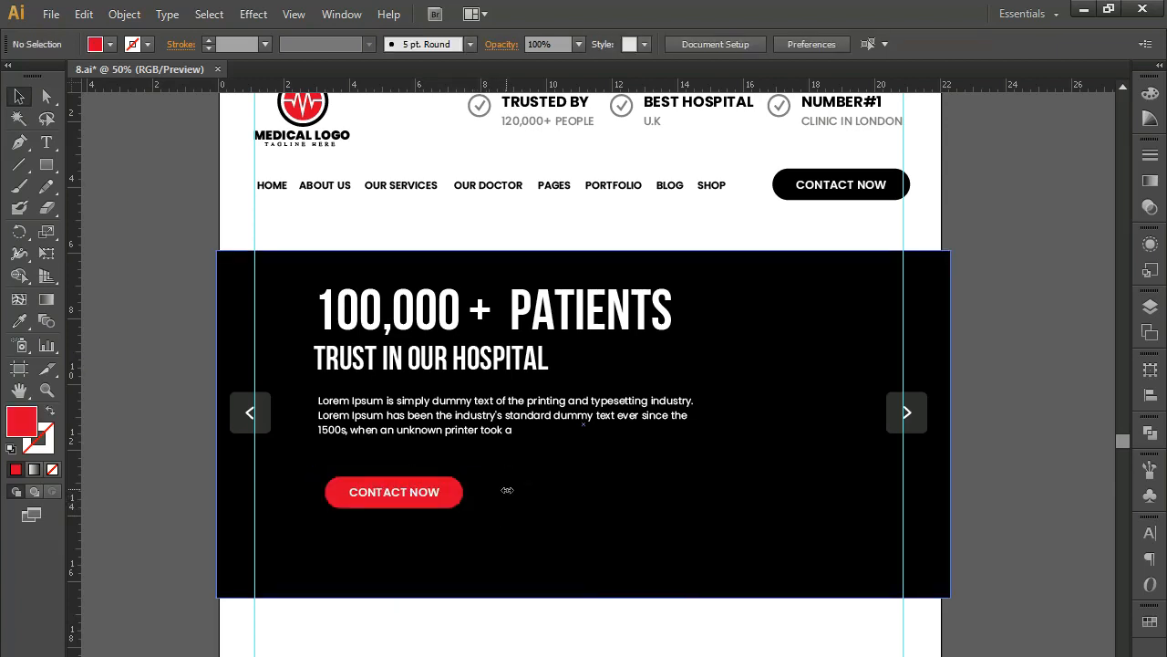
Nudge the red CONTACT NOW button slightly left and up so it sits closer beneath the banner paragraph's left edge.
left_click(406, 491)
key("Left")
key("Left")
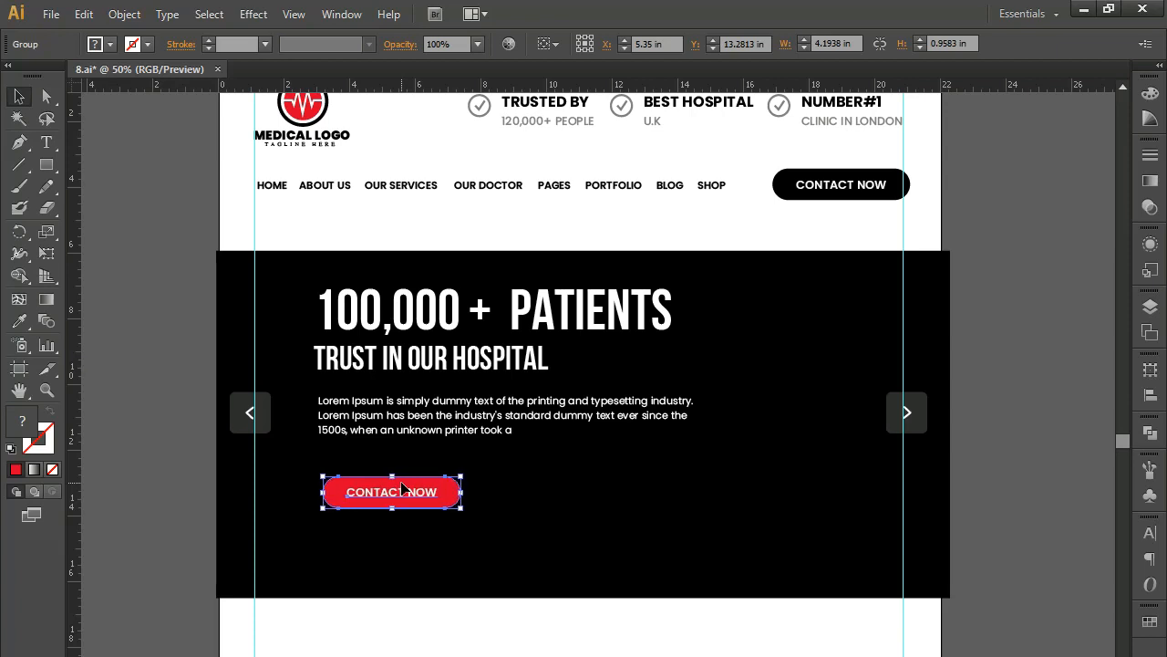
key("Left")
key("Left")
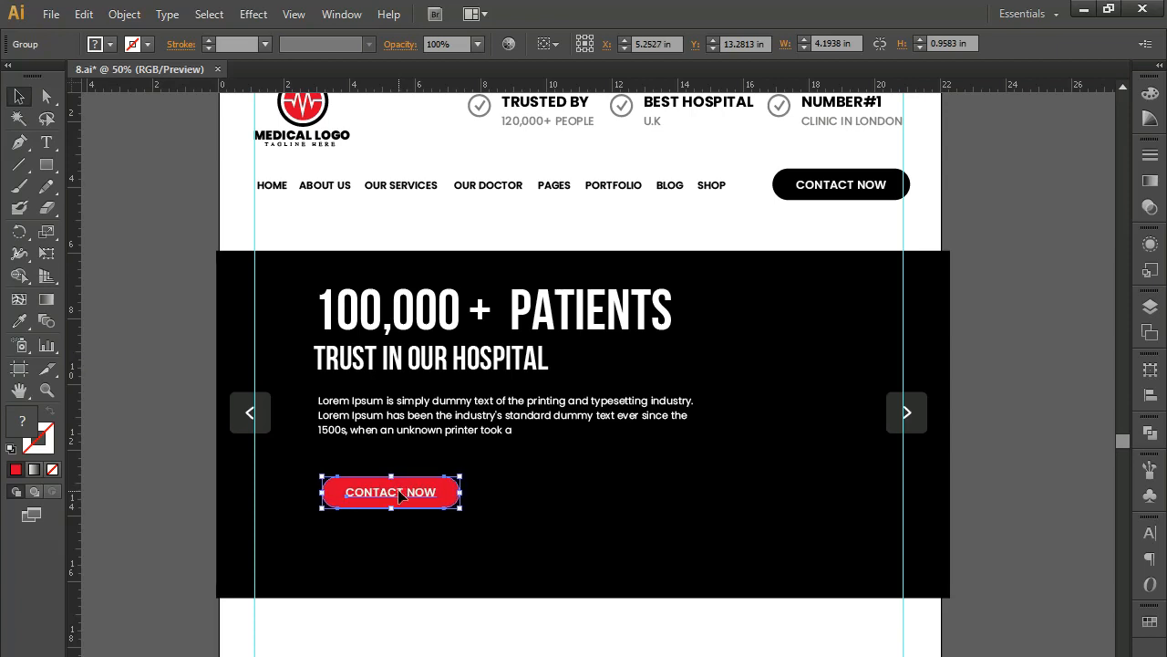
key("shift+Up")
key("shift+Up")
key("shift+Up")
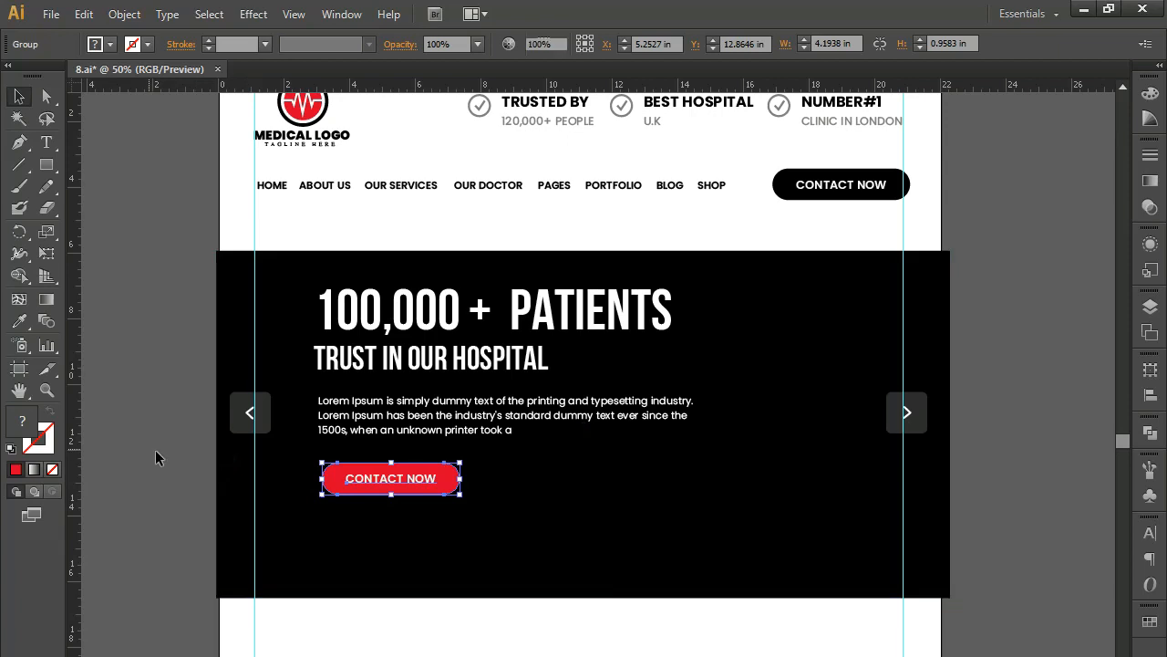
left_click(149, 451)
Draw a horizontal line about 3.2 in long beside the red CONTACT NOW button with the Pen tool, level with its middle.
left_click(19, 142)
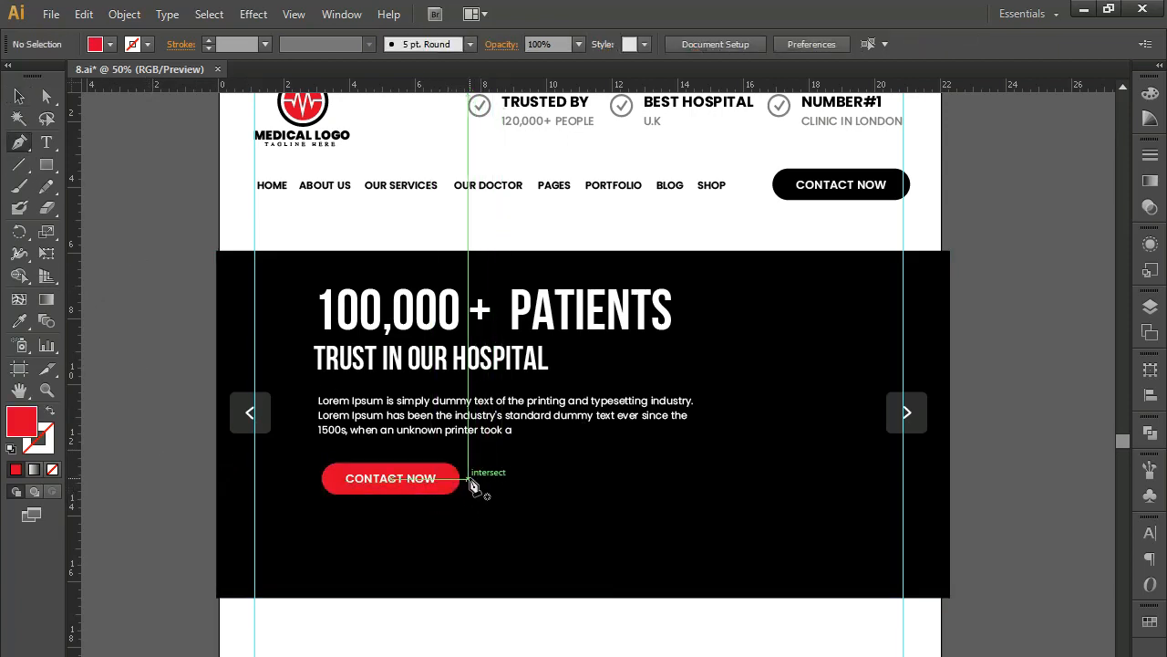
left_click(474, 478)
left_click(580, 479)
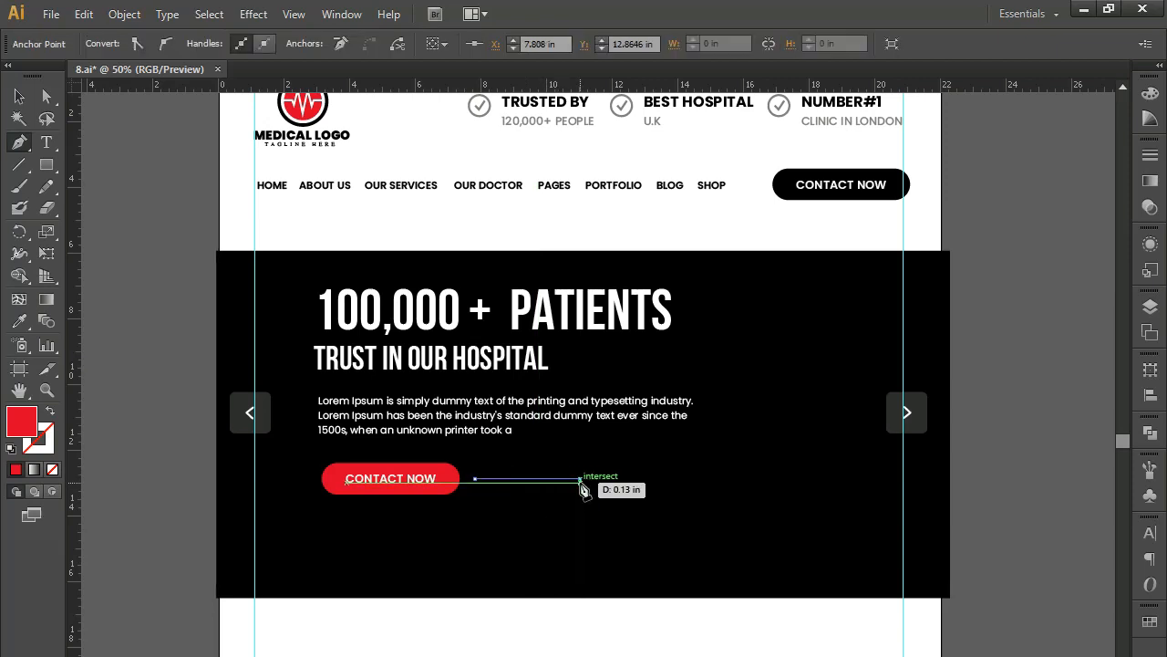
Give the line beside the button no fill and a white (ffffff) stroke with a weight of 3 pt.
left_click(51, 412)
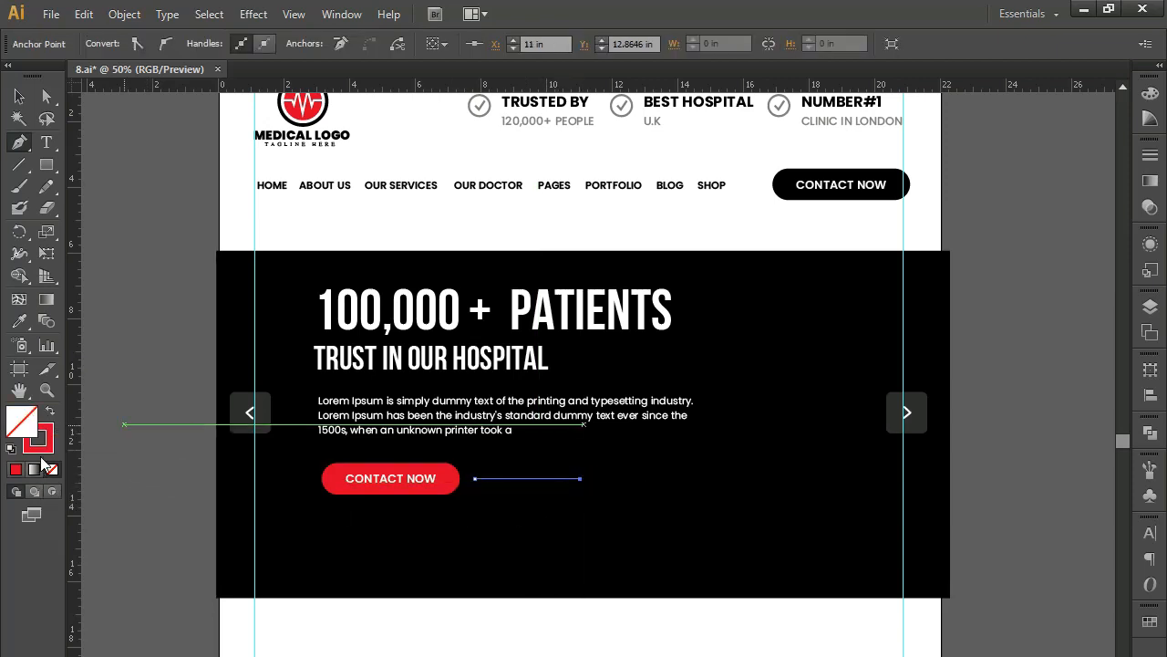
left_click(41, 446)
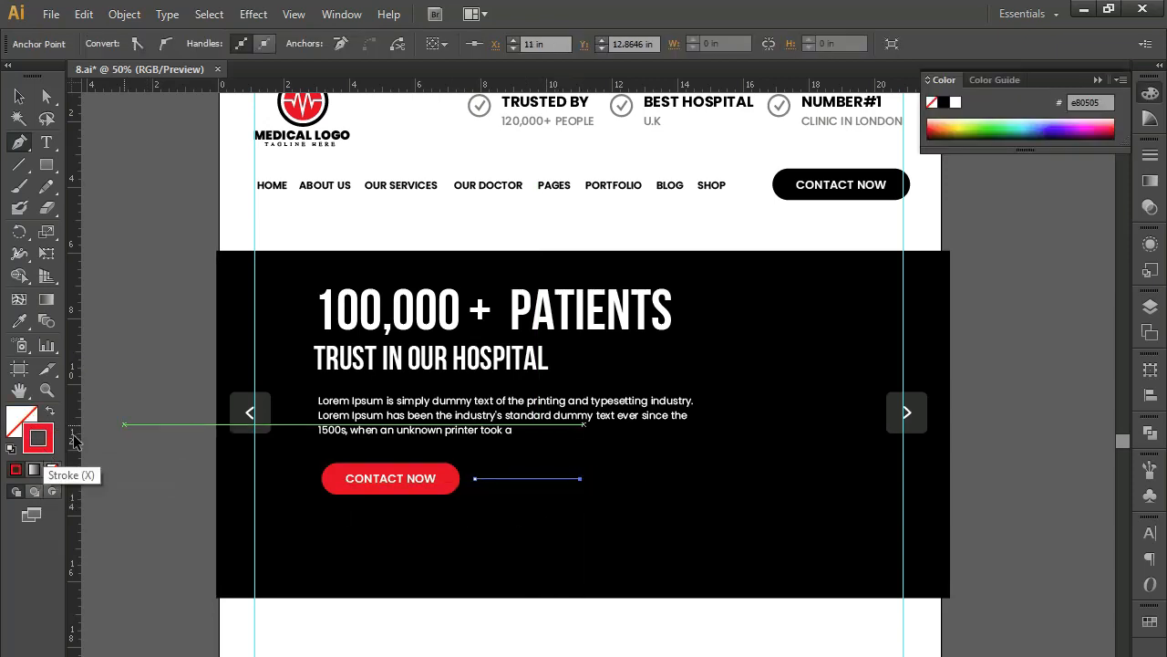
left_click(956, 103)
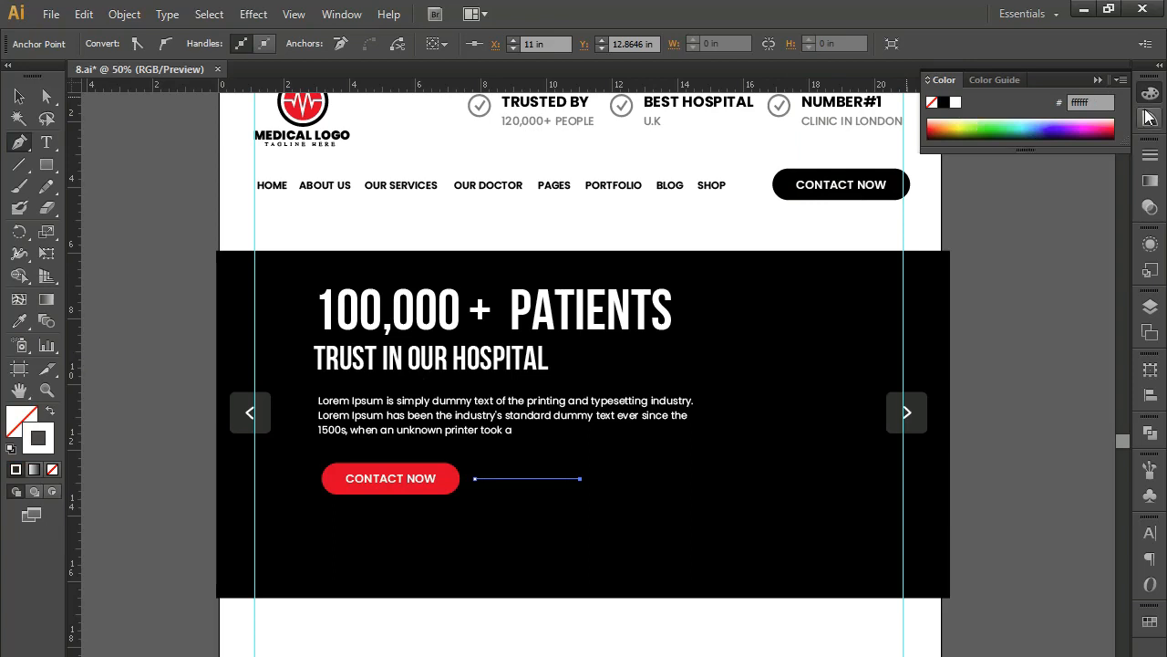
left_click(1149, 155)
left_click(1010, 165)
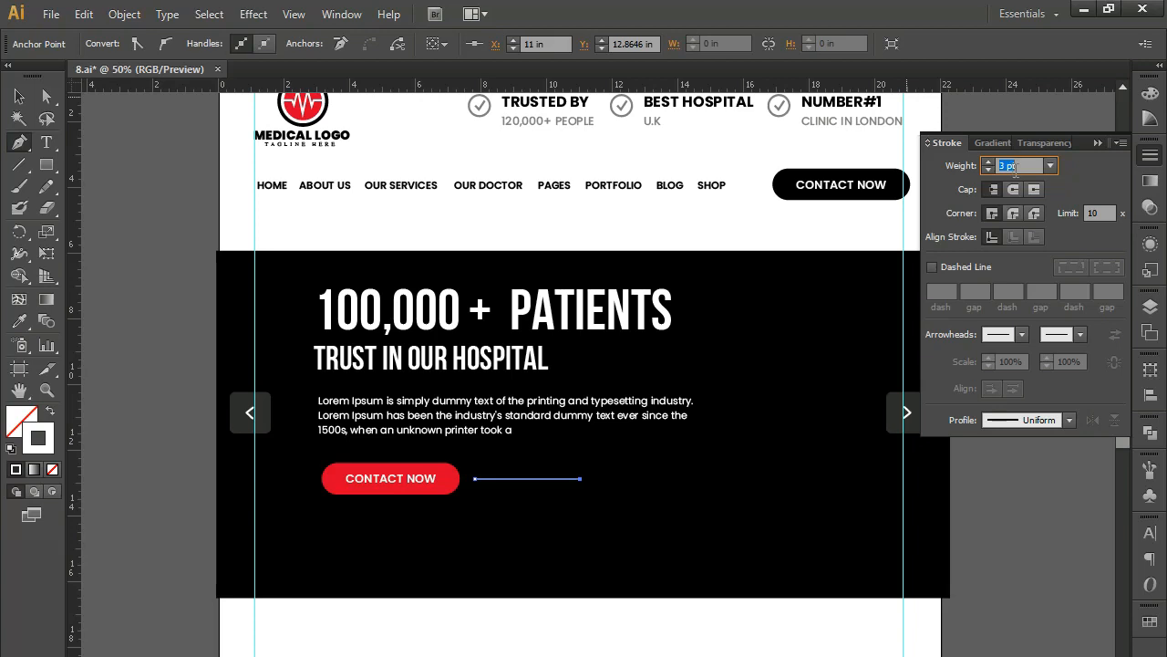
left_click(19, 96)
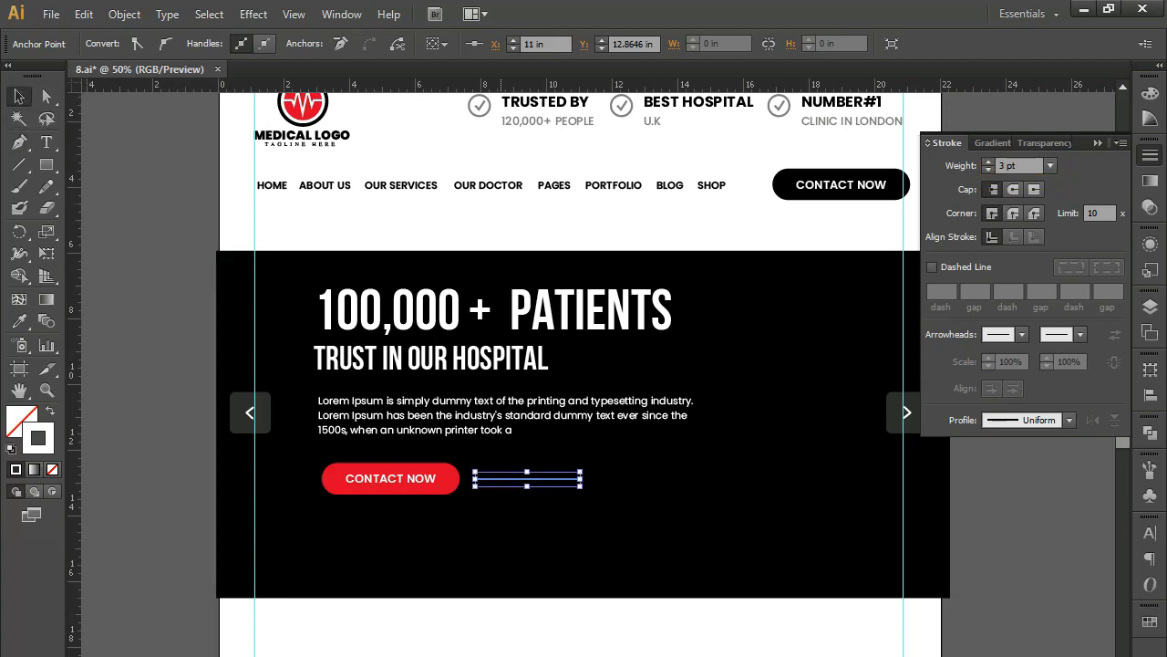
key("ctrl+shift+a")
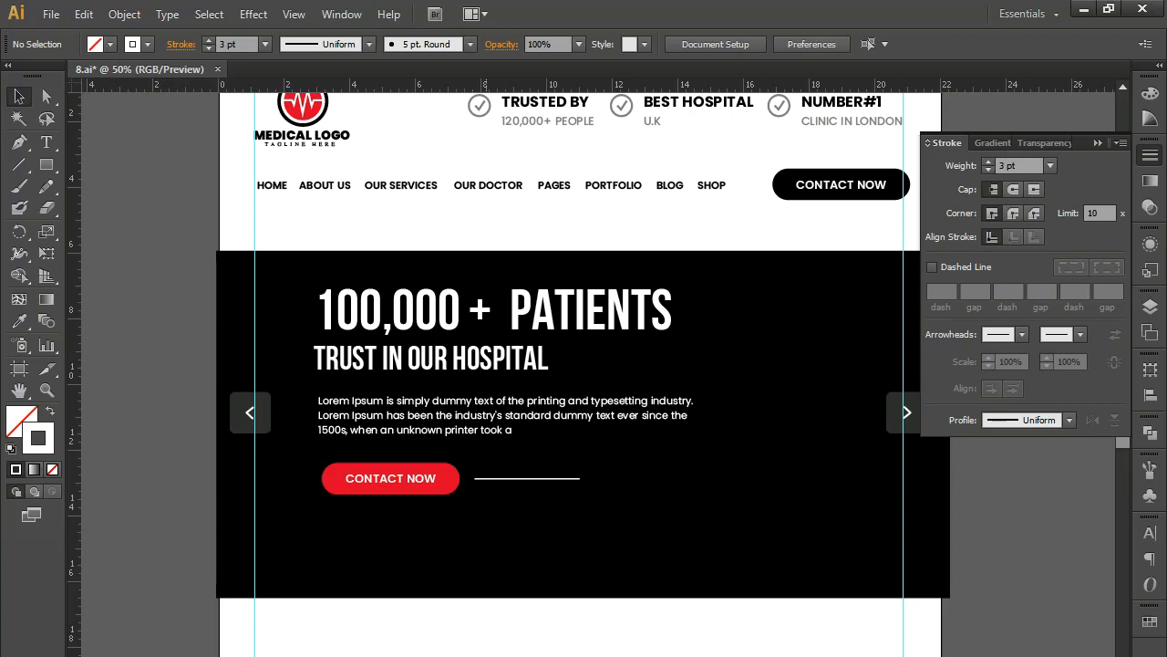
Delete the previous and next slider arrow buttons at both sides of the banner.
left_click(250, 412)
left_click(903, 412, "shift")
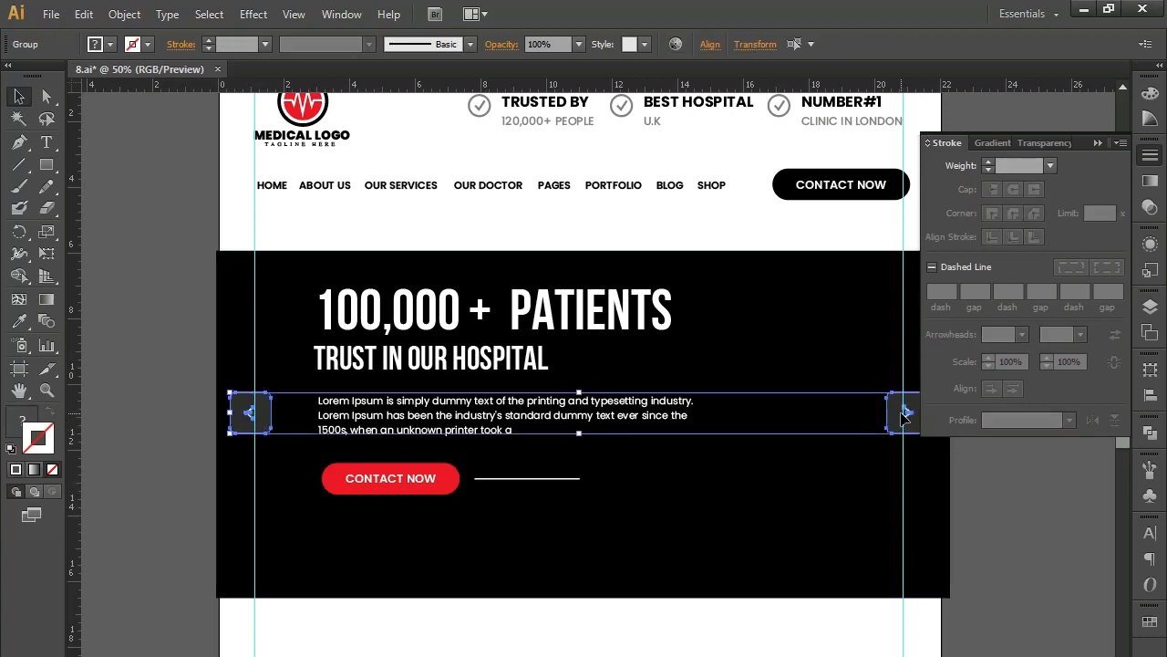
key("Delete")
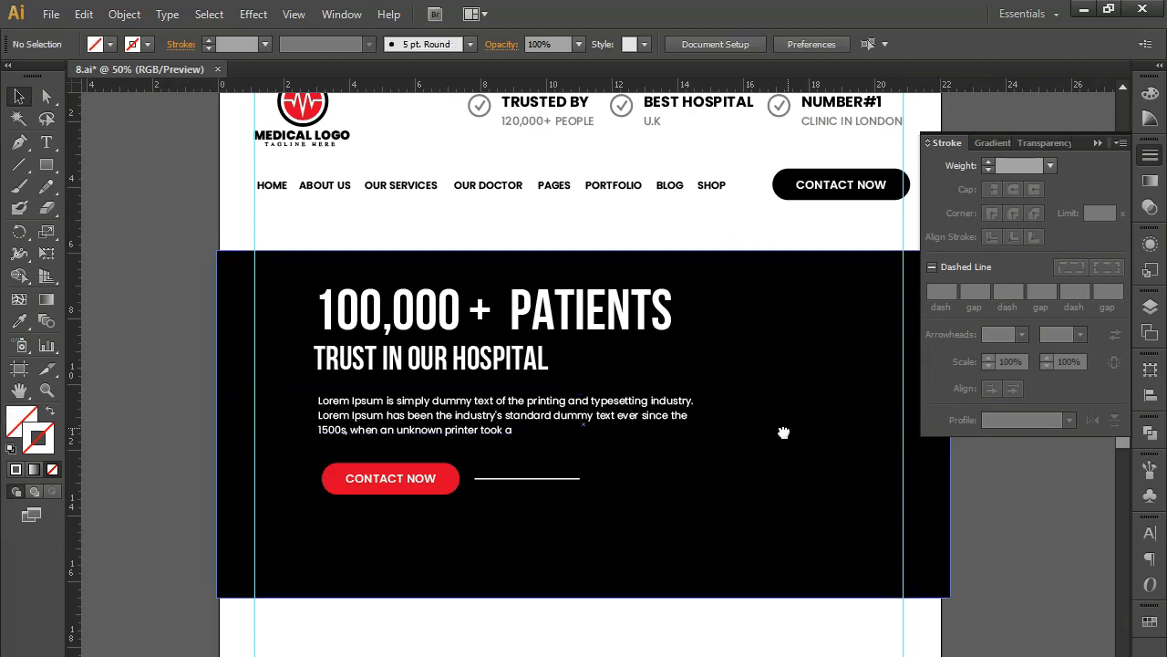
Group the banner's headline, paragraph, button and line, and move the group against the right guide, vertically centred in the banner.
scroll(638, 447, "up", 1)
left_click_drag(273, 248, 620, 527)
left_click(680, 494, "shift")
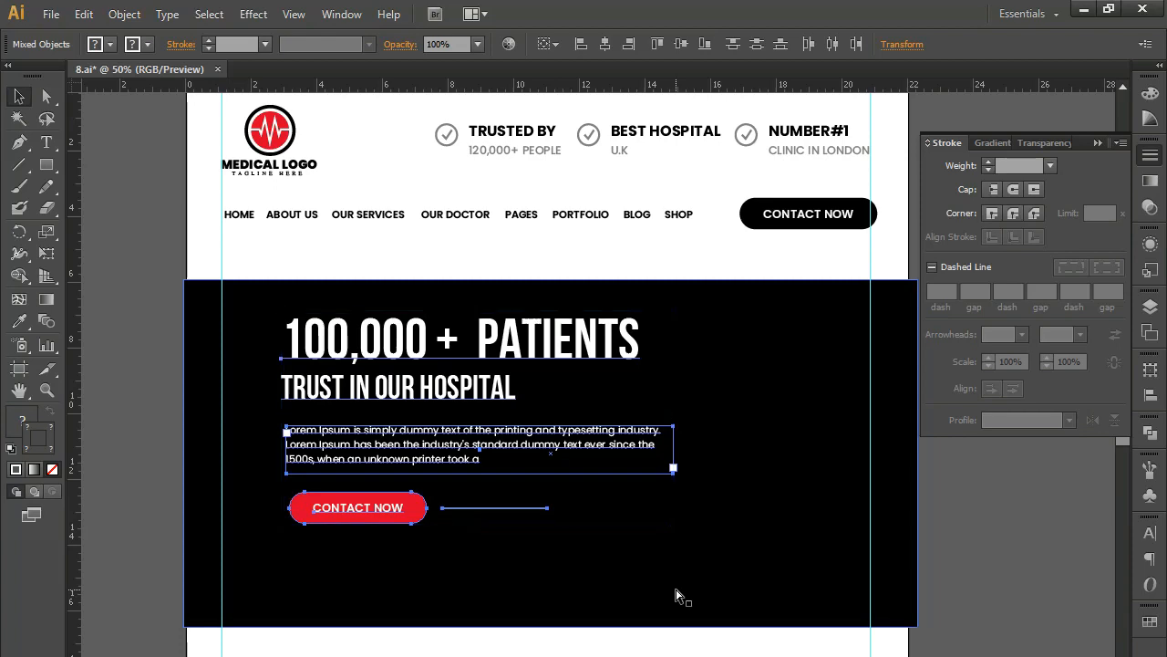
key("ctrl+g")
left_click_drag(353, 354, 535, 385)
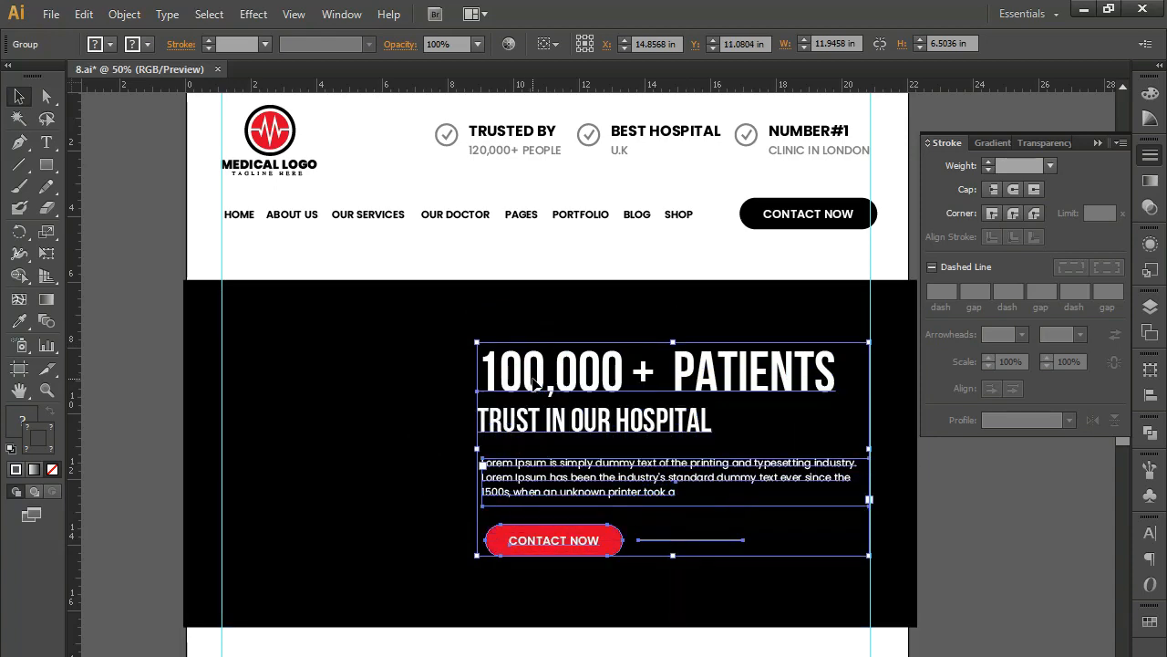
left_click(153, 283)
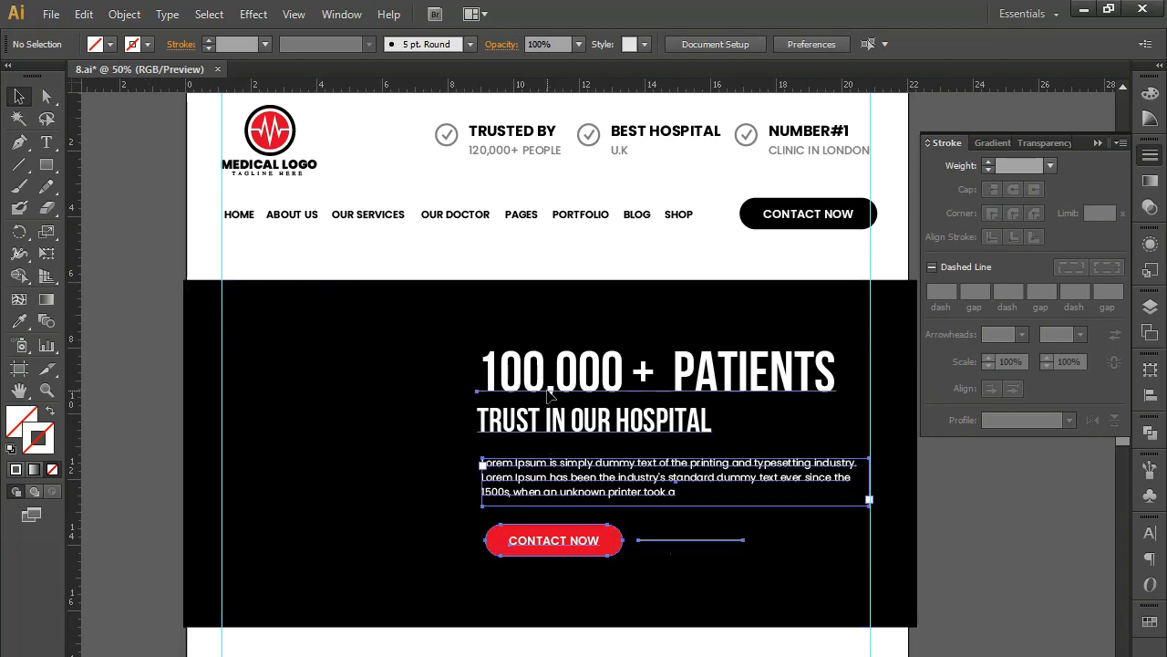
left_click(550, 392)
key("Up")
key("Up")
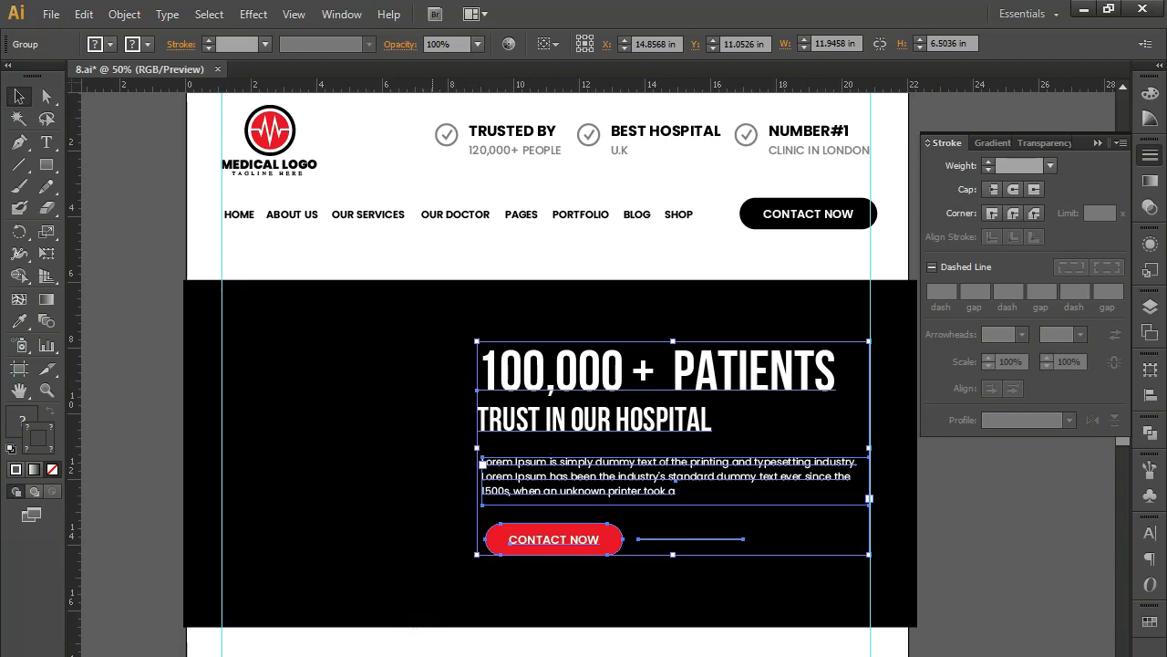
Bring the medical photos into the document and move the doctor-with-patient photo and the other smaller ones above the artboard.
left_click(434, 648)
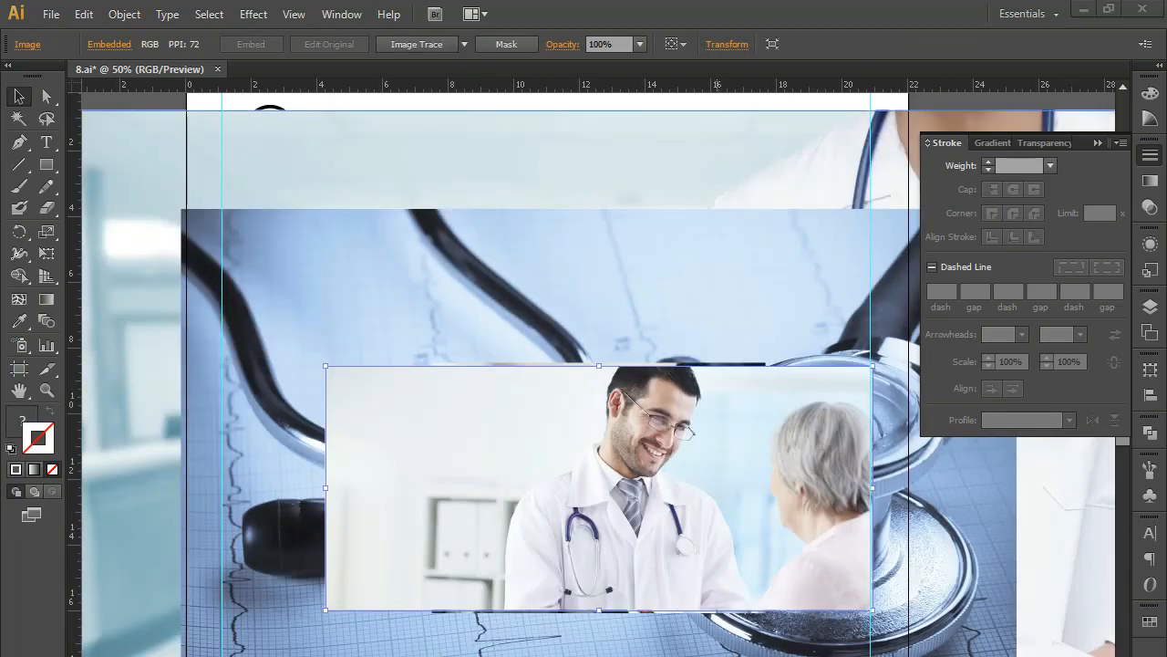
key("ctrl+minus")
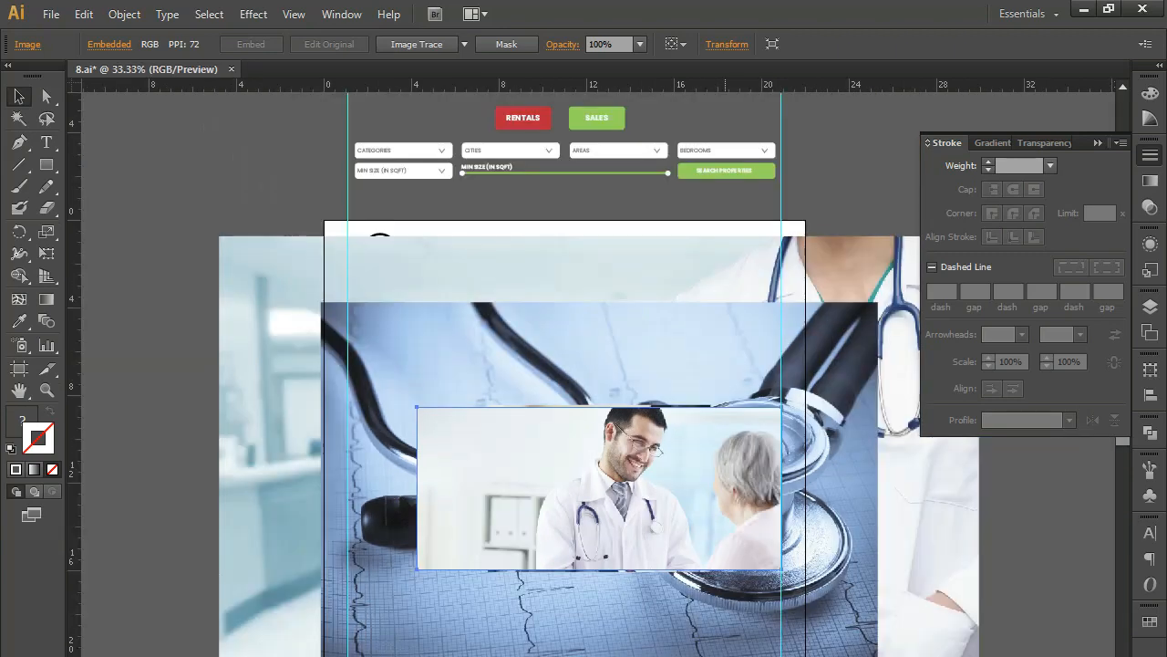
left_click(1097, 143)
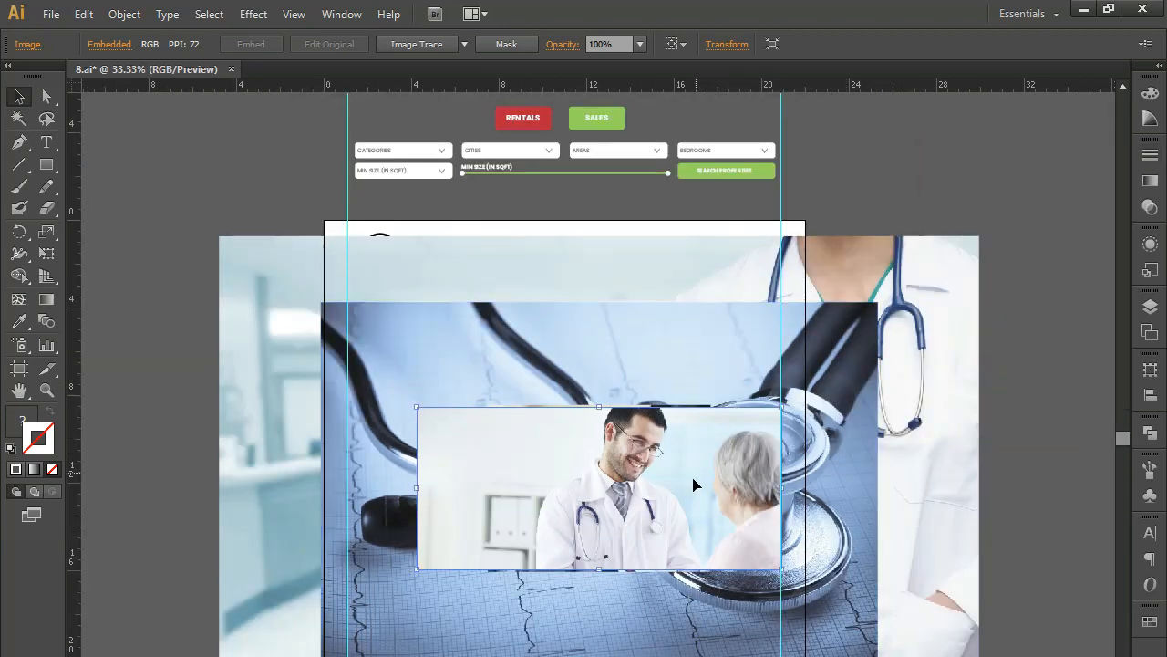
left_click_drag(666, 463, 943, 238)
left_click_drag(565, 638, 565, 149)
left_click_drag(559, 614, 301, 115)
Scale down the stethoscope photo and park it outside the artboard's right edge.
left_click_drag(609, 608, 939, 545)
left_click_drag(914, 631, 631, 529)
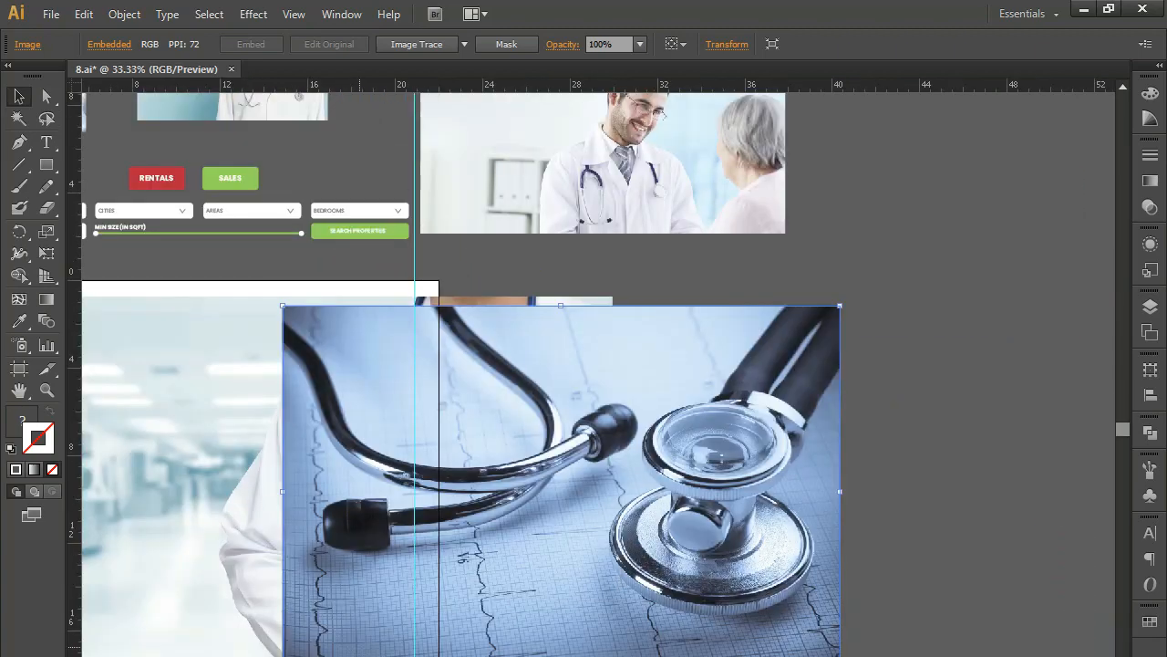
left_click_drag(282, 655, 407, 592)
left_click_drag(525, 537, 13, 182)
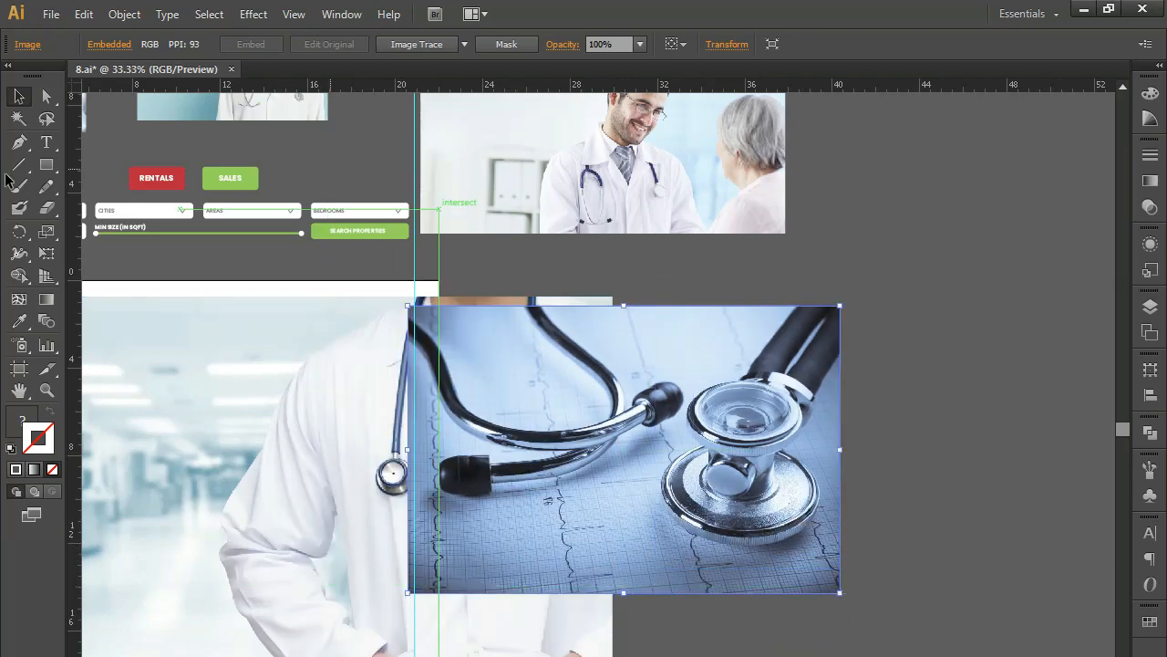
left_click_drag(508, 373, 777, 377)
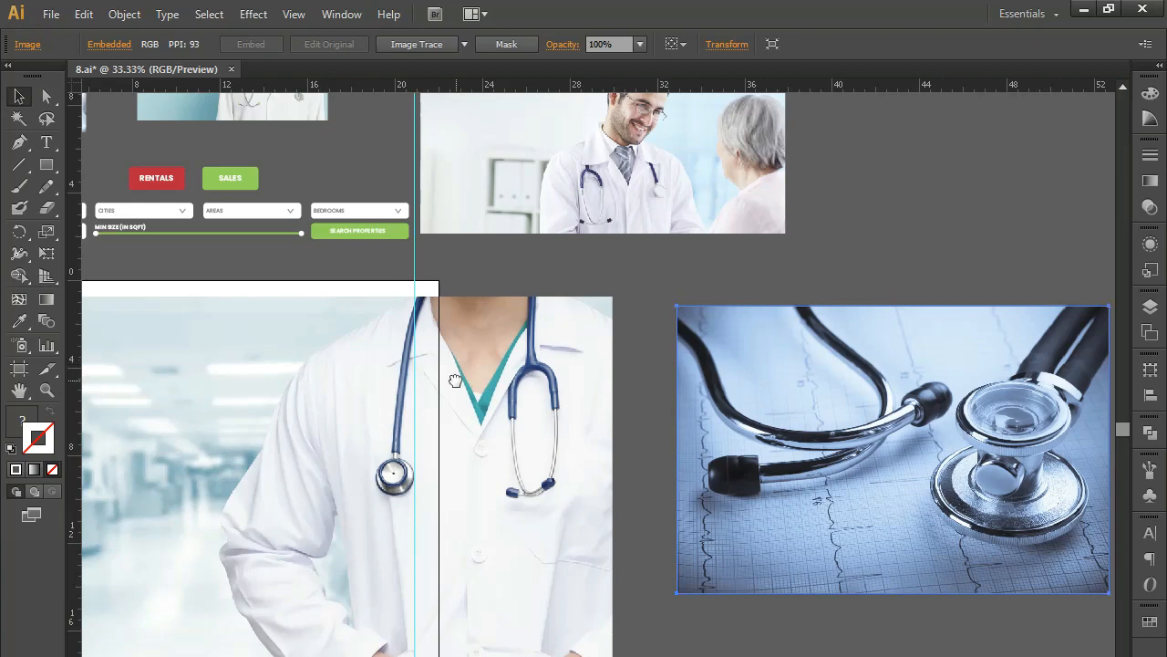
Scale down the large photo of the doctor in the hospital corridor to about the width of the banner.
left_click_drag(455, 381, 814, 328)
left_click(809, 343)
left_click_drag(974, 245, 892, 339)
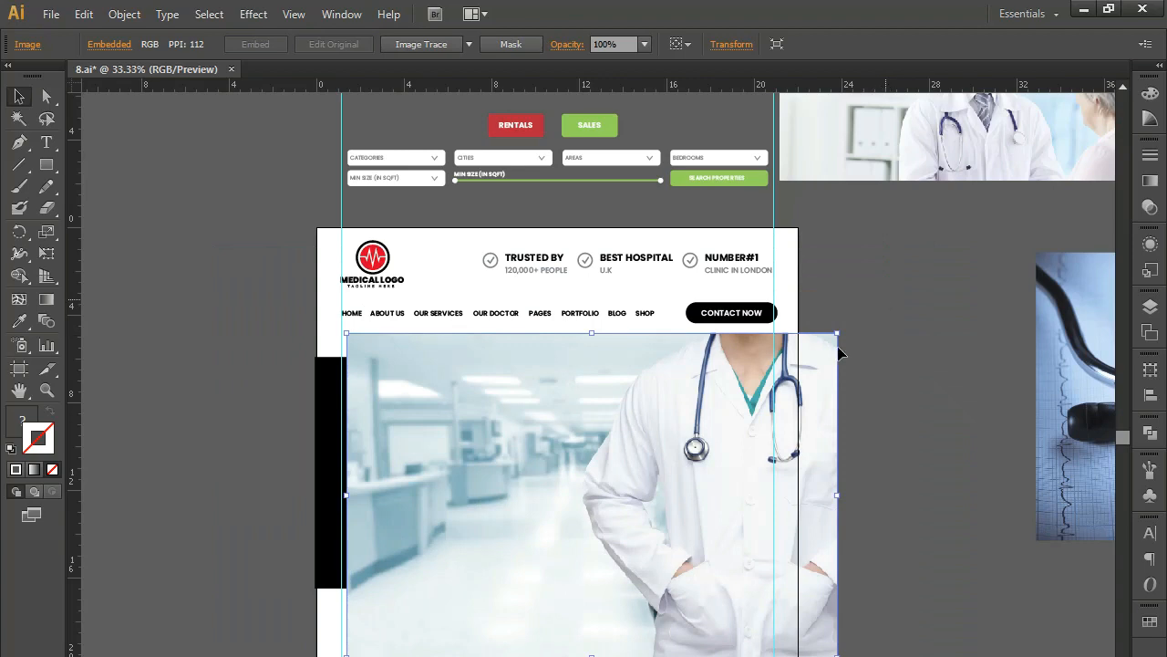
Reflect the hospital-corridor doctor photo across the vertical axis, checking it with the preview on.
right_click(700, 482)
mouse_move(769, 580)
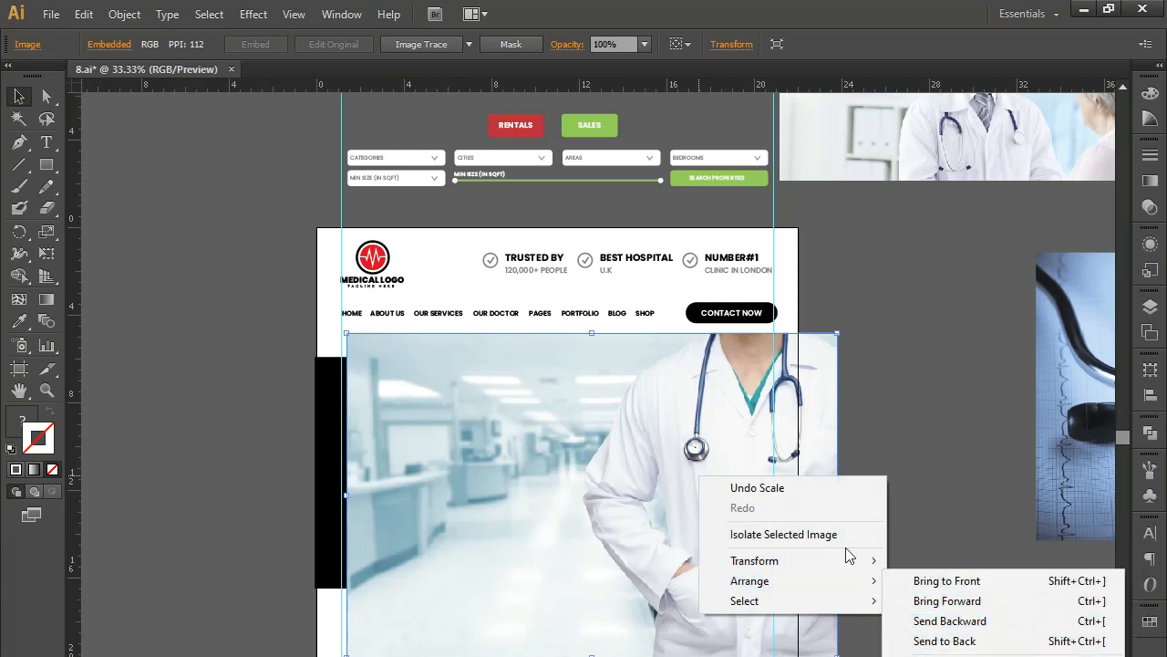
mouse_move(842, 563)
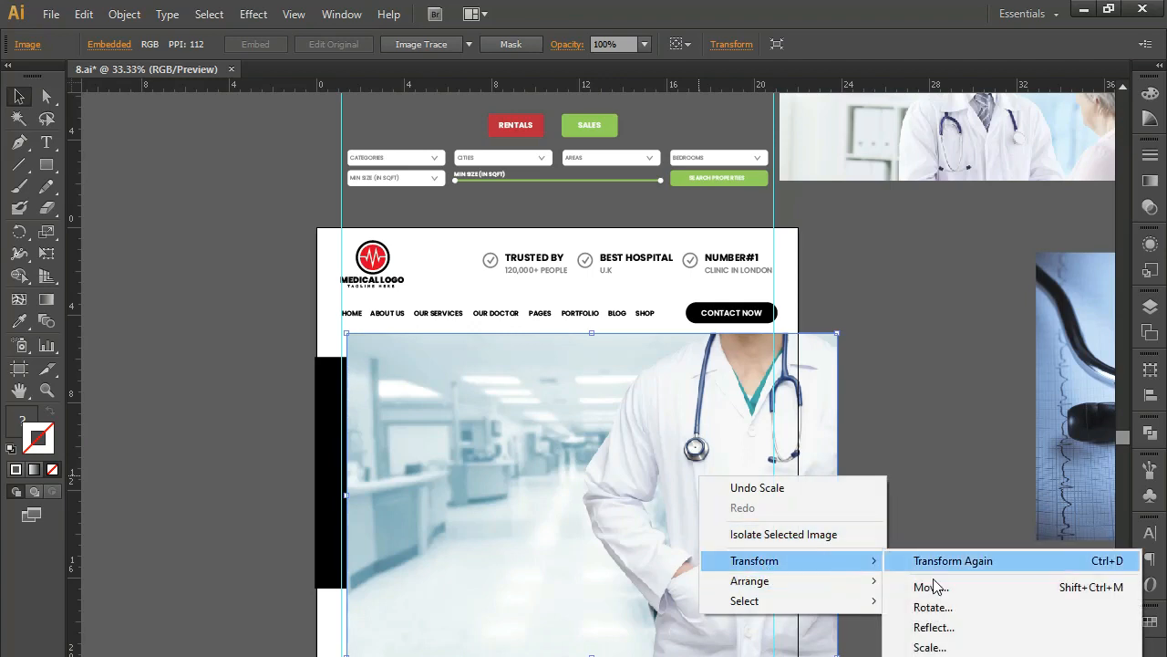
left_click(944, 630)
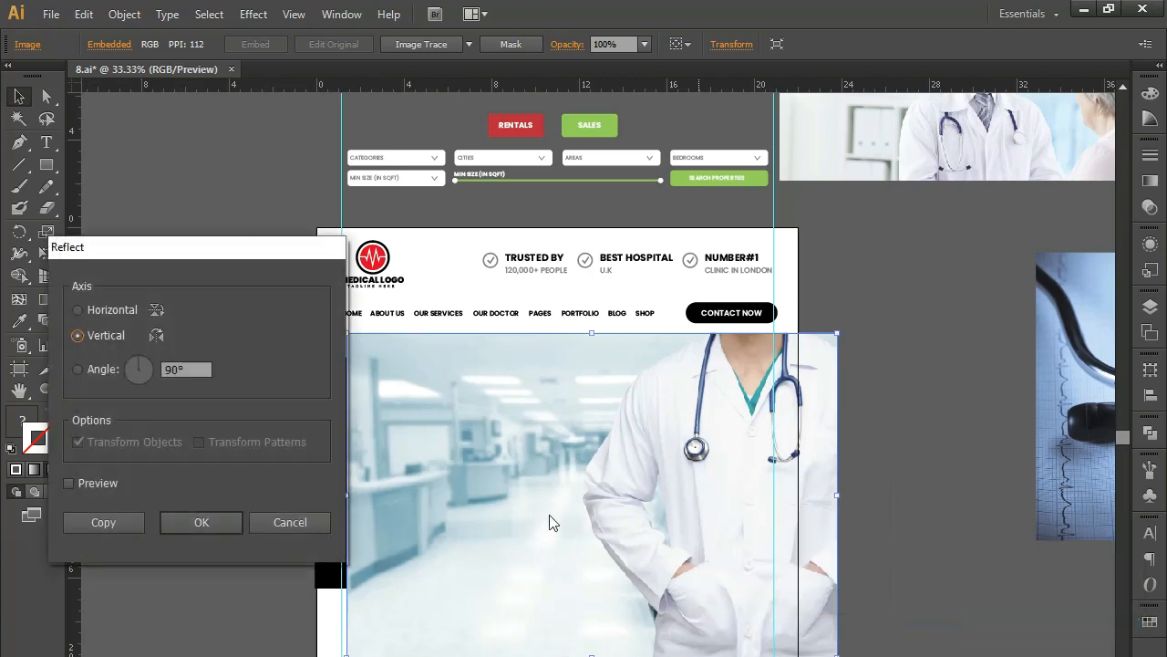
left_click(99, 483)
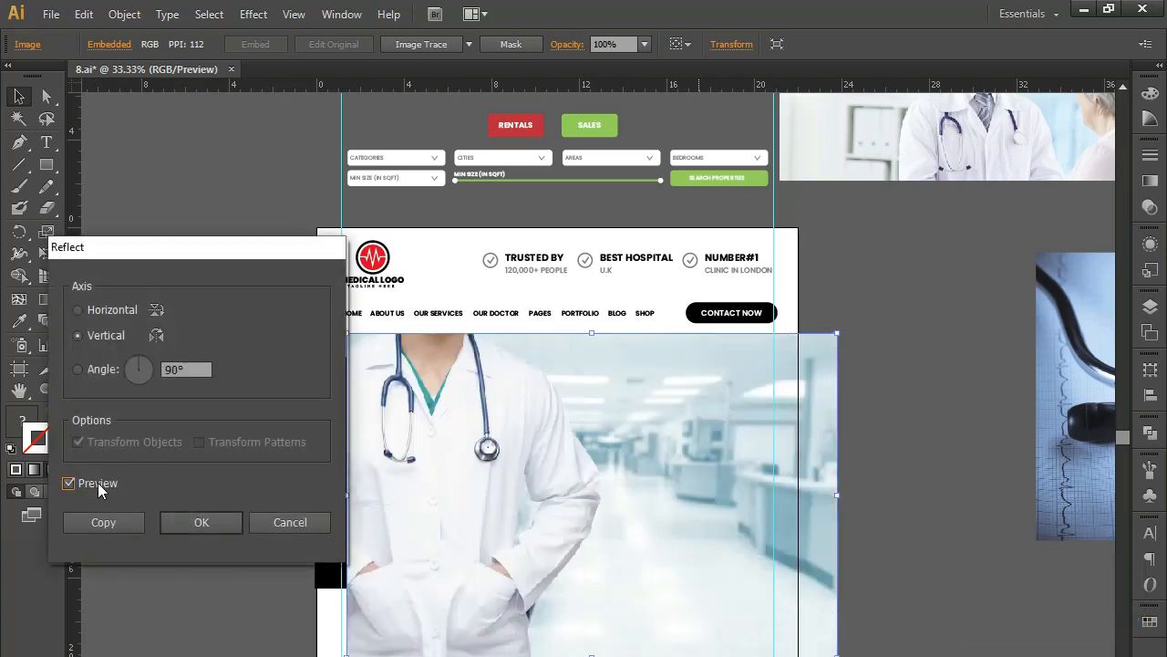
left_click(198, 514)
Set the flipped doctor photo over the banner across the artboard's width and park a scaled-down copy outside the artboard's left edge.
left_click_drag(530, 543, 238, 420)
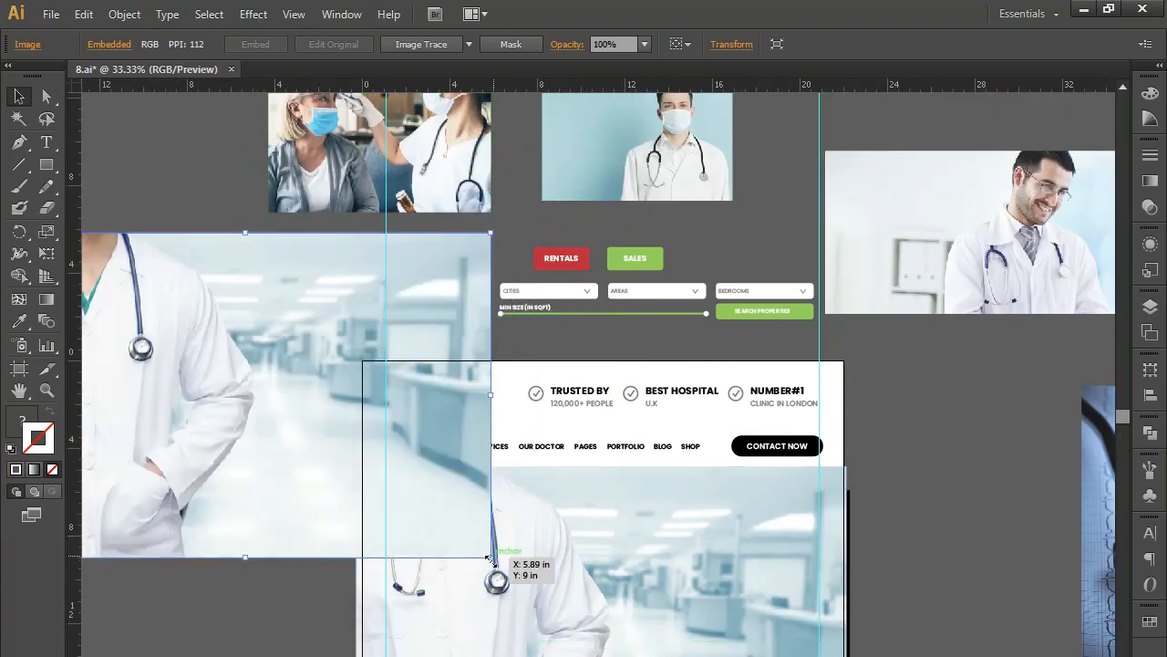
left_click_drag(490, 558, 313, 438)
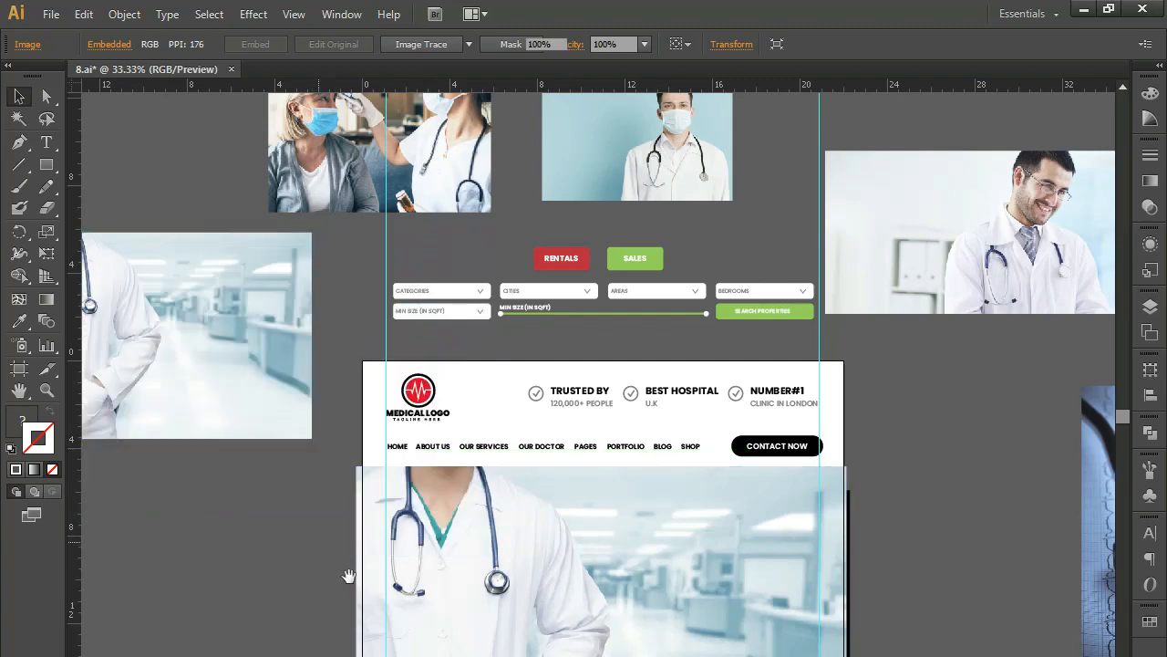
left_click(322, 550)
left_click_drag(403, 634, 328, 481)
Cut the flipped doctor photo and paste it behind the black banner rectangle.
left_click(500, 510)
left_click_drag(635, 598, 637, 605)
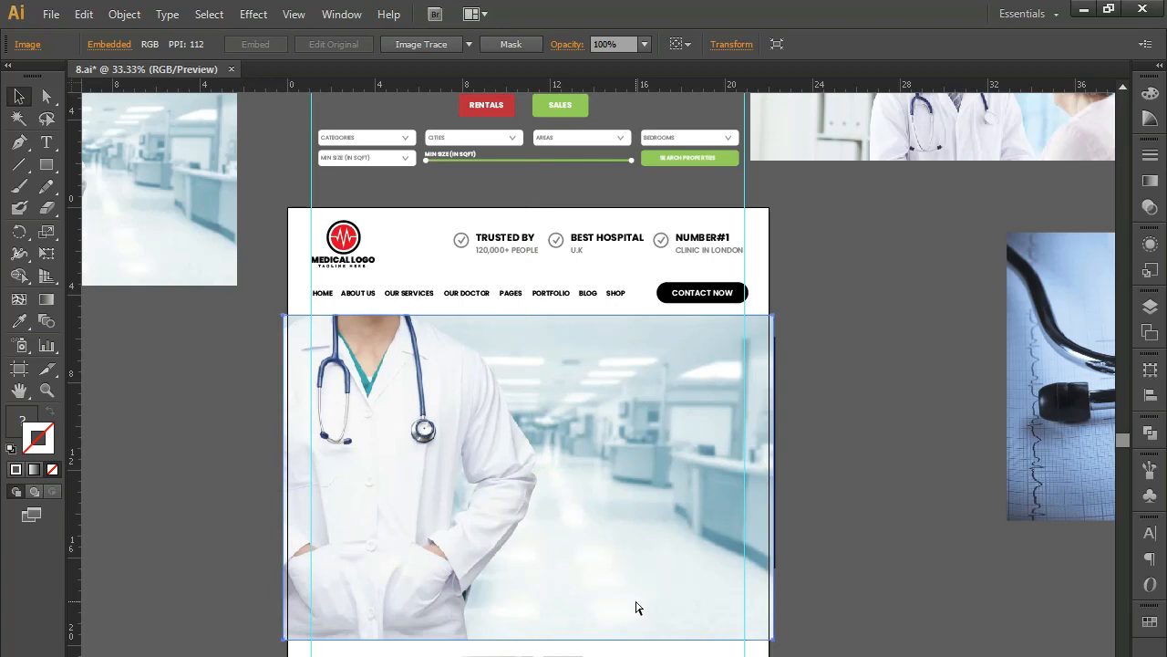
key("Delete")
left_click(407, 456)
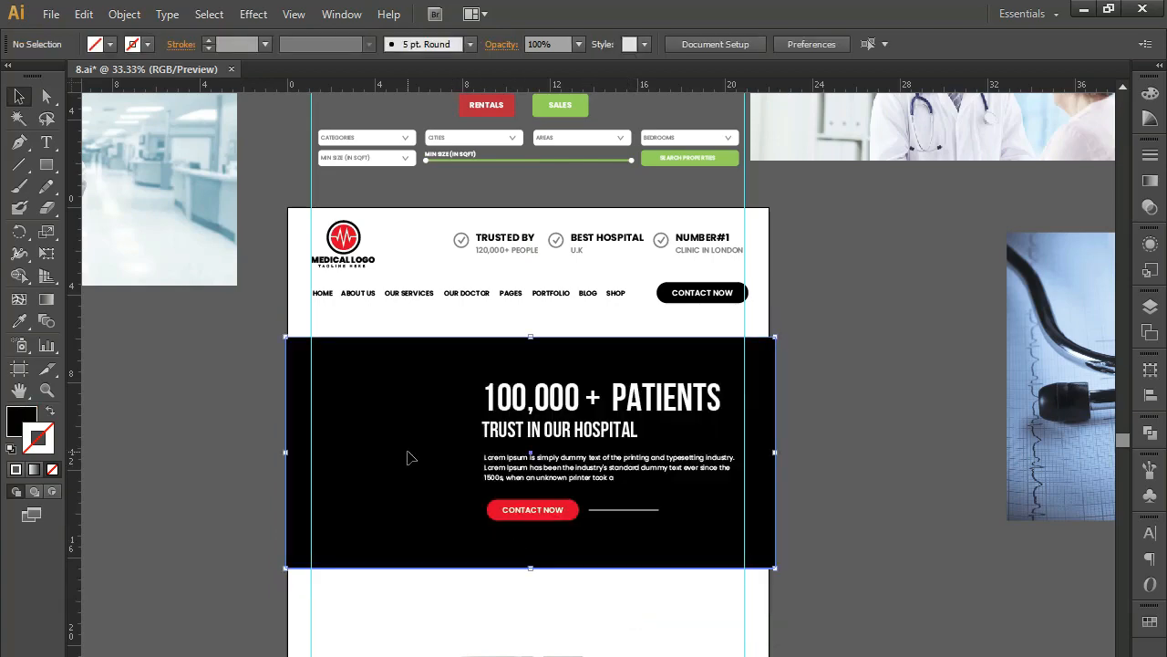
key("ctrl+z")
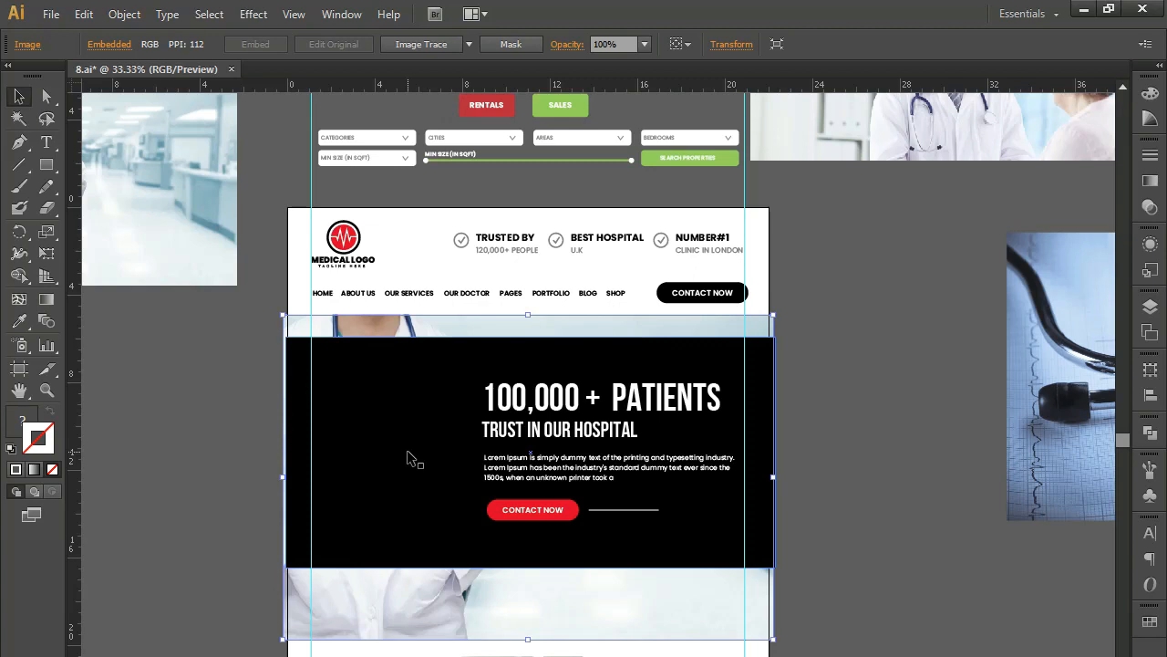
Extend the black banner rectangle downward and shift the photo behind it down until its upper edge sits just above the rectangle's.
left_click(409, 456)
left_click_drag(531, 567, 535, 619)
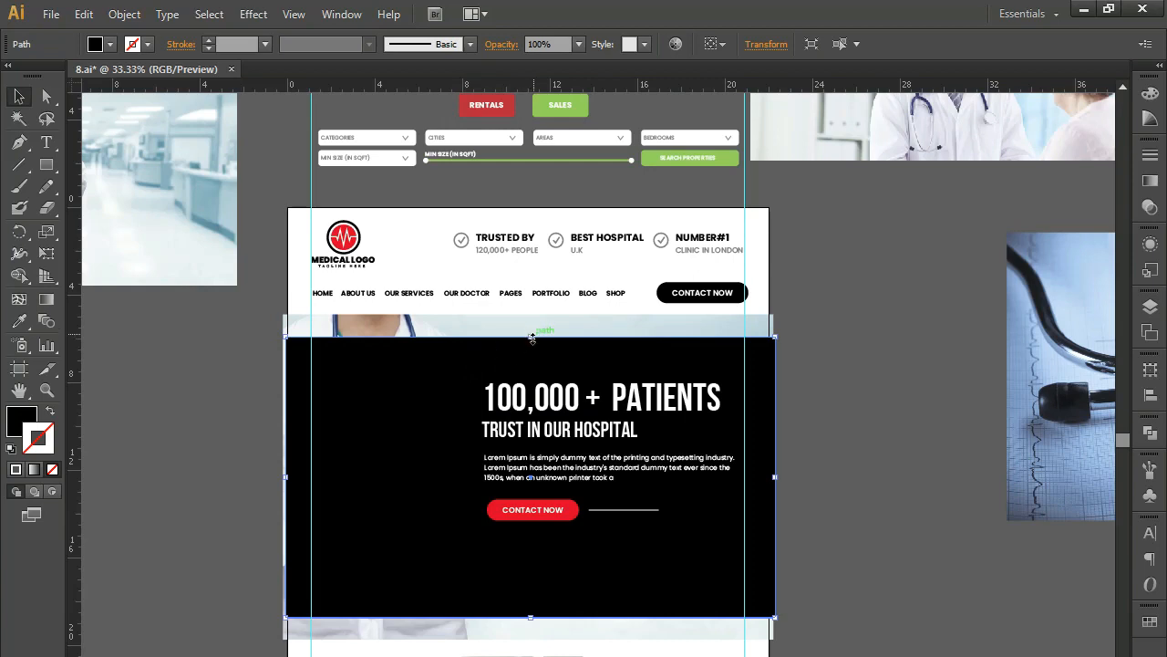
left_click_drag(530, 325, 517, 346)
key("ctrl+z")
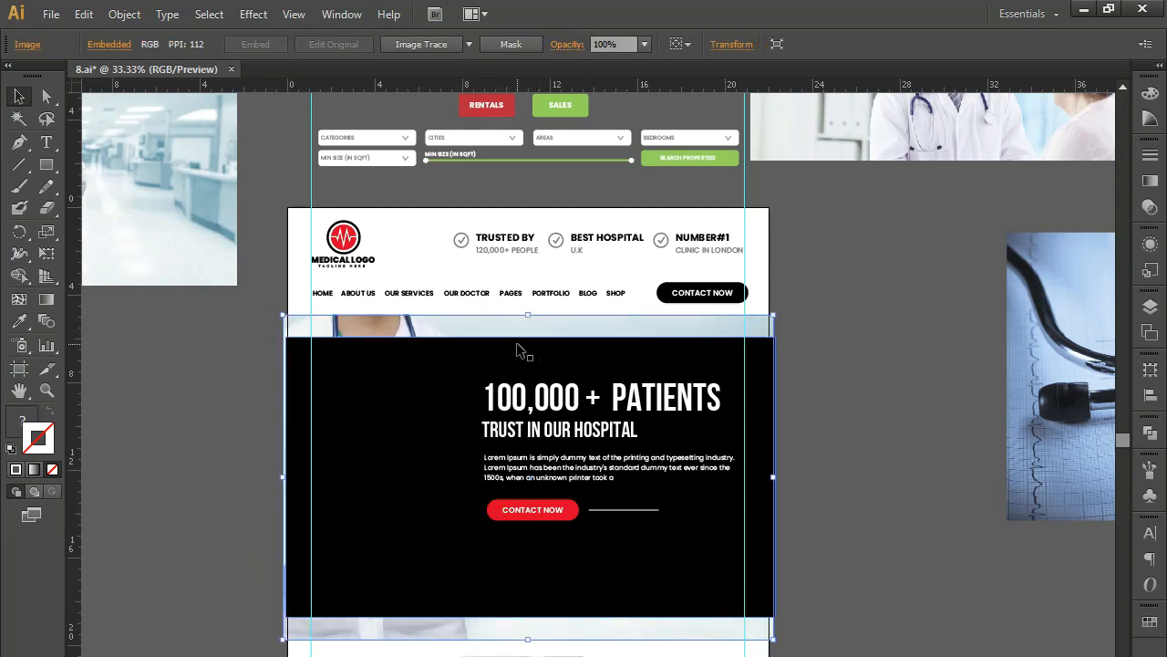
left_click_drag(559, 335, 566, 358)
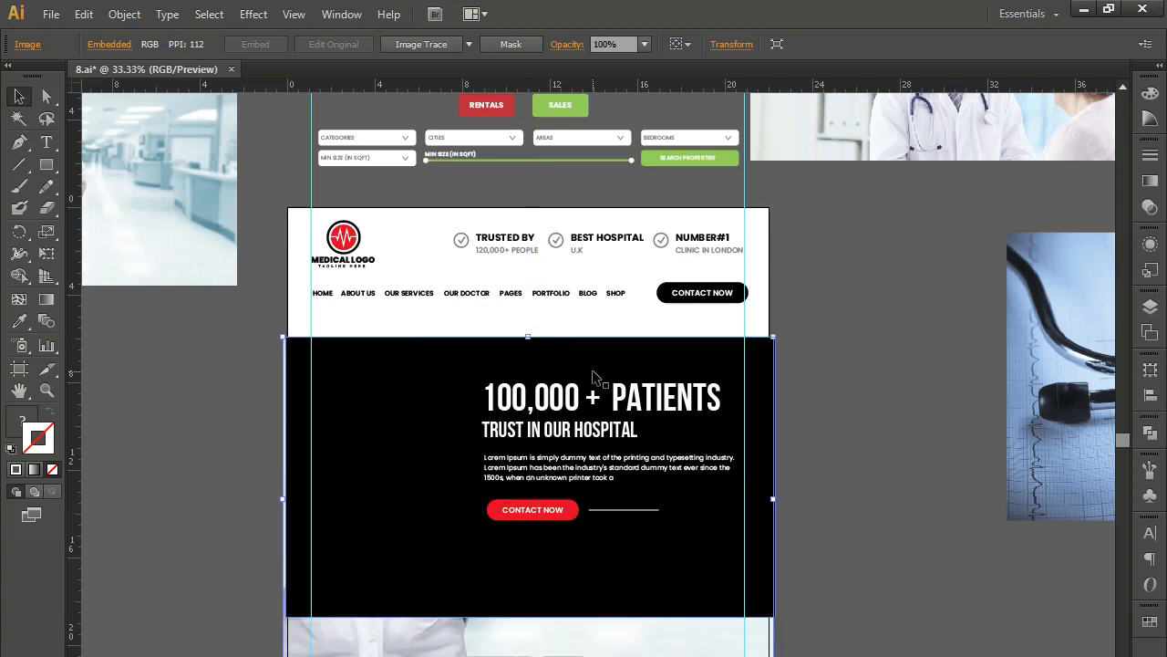
left_click(852, 454)
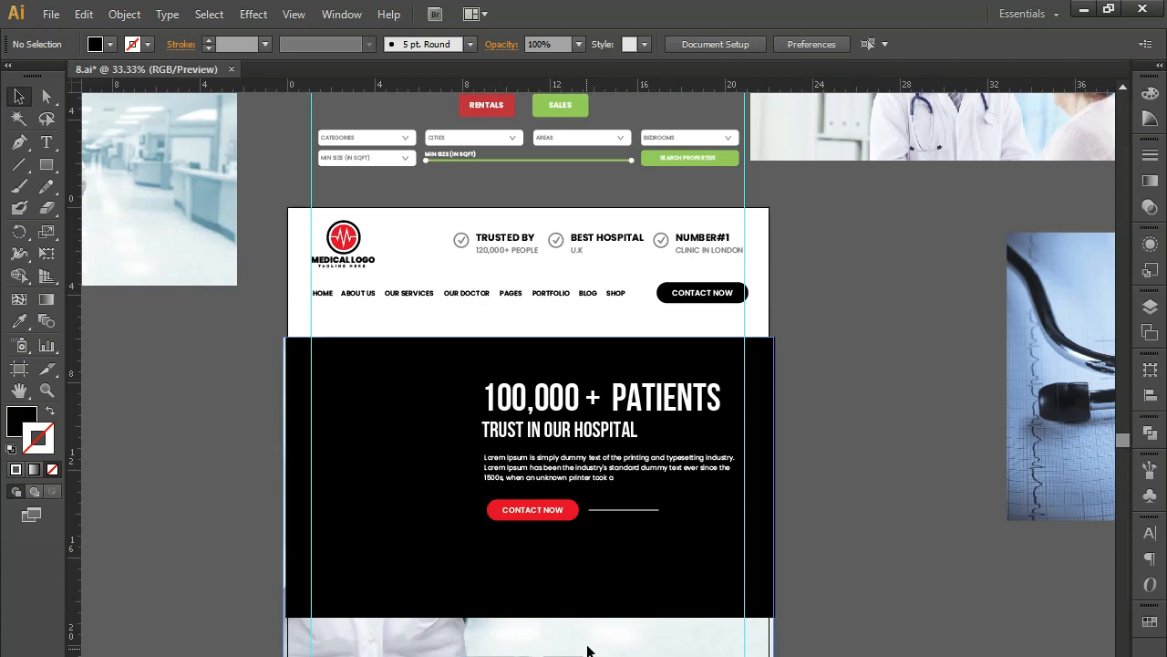
left_click(584, 645)
left_click_drag(580, 644, 572, 641)
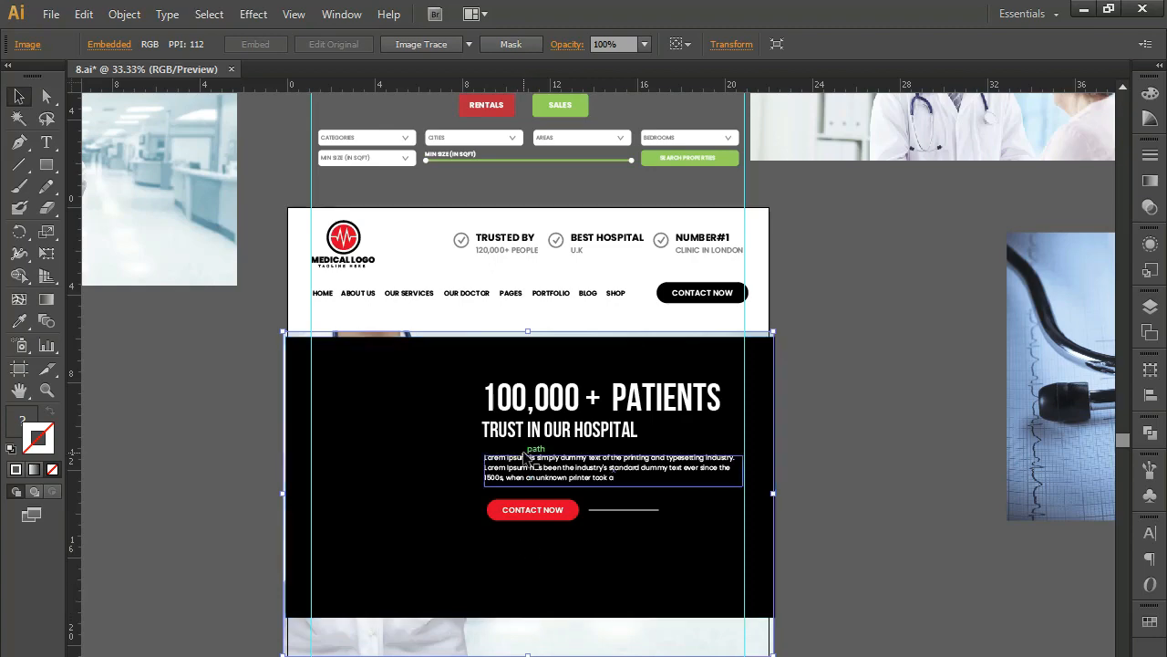
Move the headline and button group down toward the banner's vertical centre and extend the black rectangle's lower edge slightly.
left_click(537, 429)
left_click_drag(563, 511, 559, 537)
left_click(510, 607)
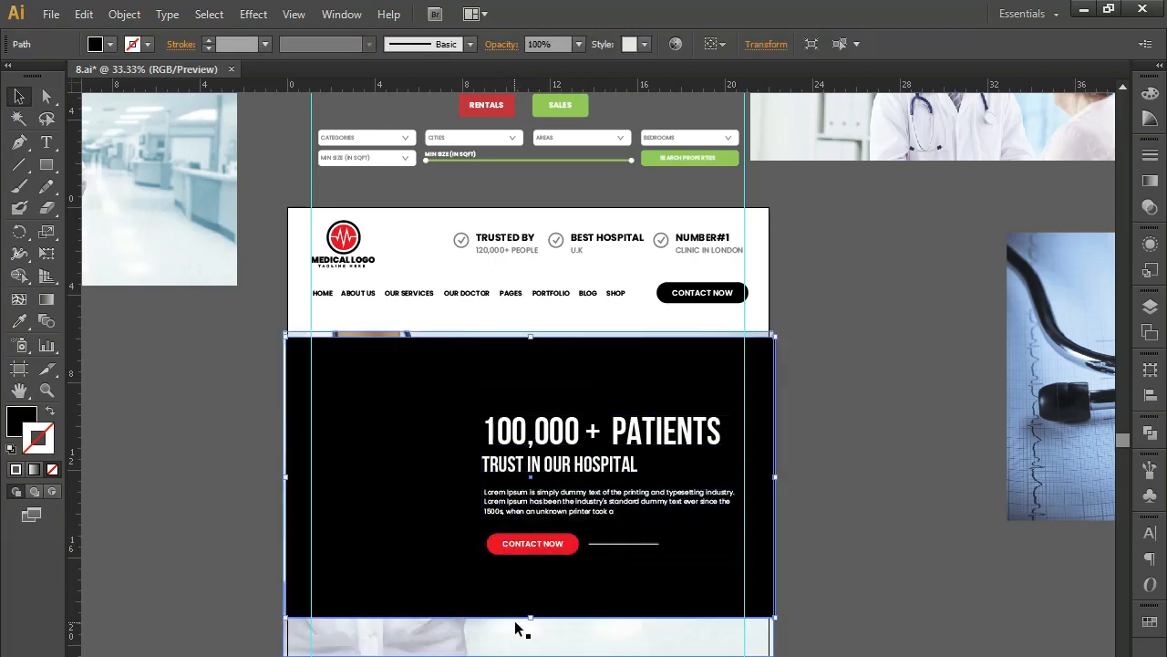
left_click_drag(531, 619, 529, 625)
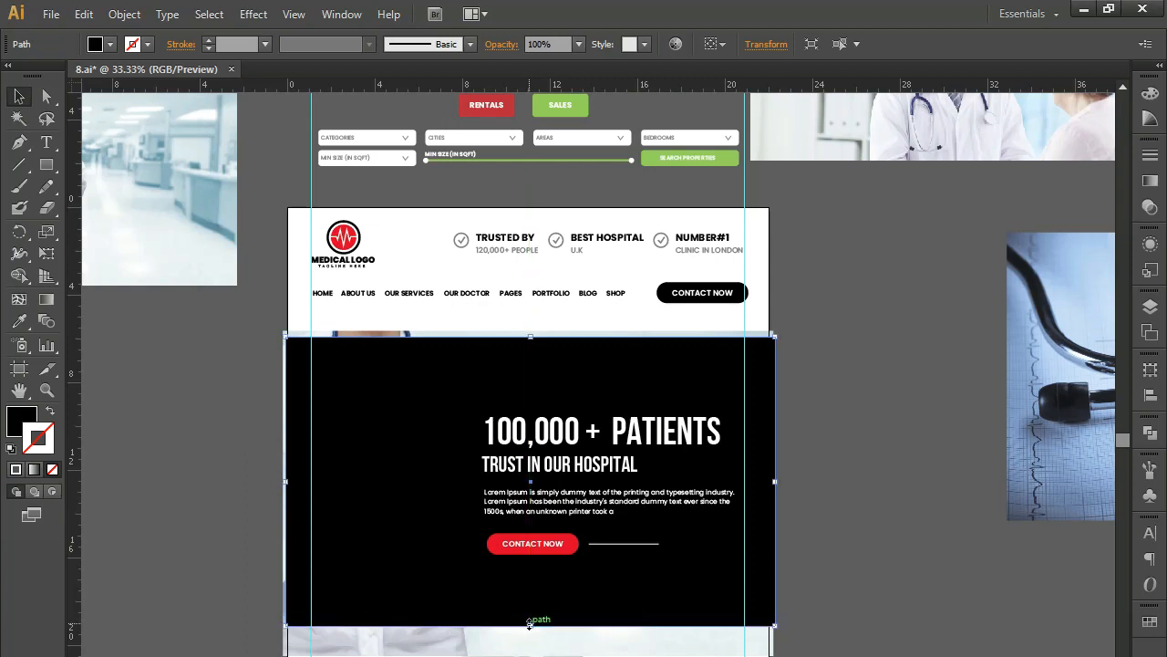
left_click_drag(328, 454, 326, 449)
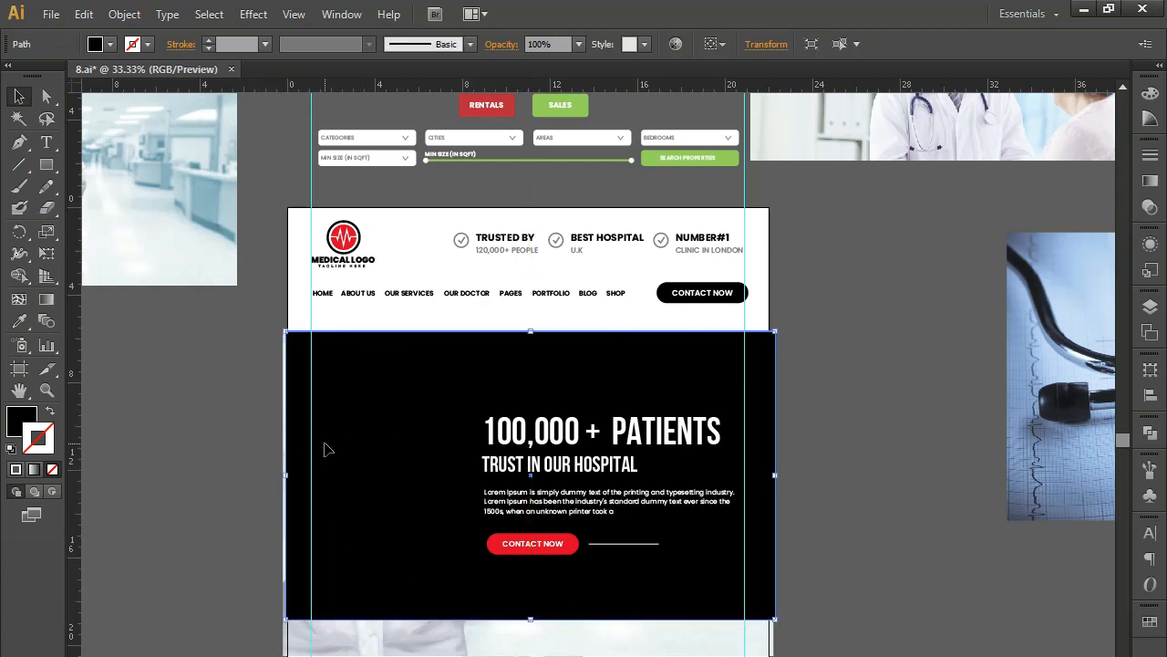
key("ctrl+z")
Copy the black rectangle and clip the doctor photo to the rectangle's shape with a clipping mask.
left_click(242, 467)
left_click(356, 477)
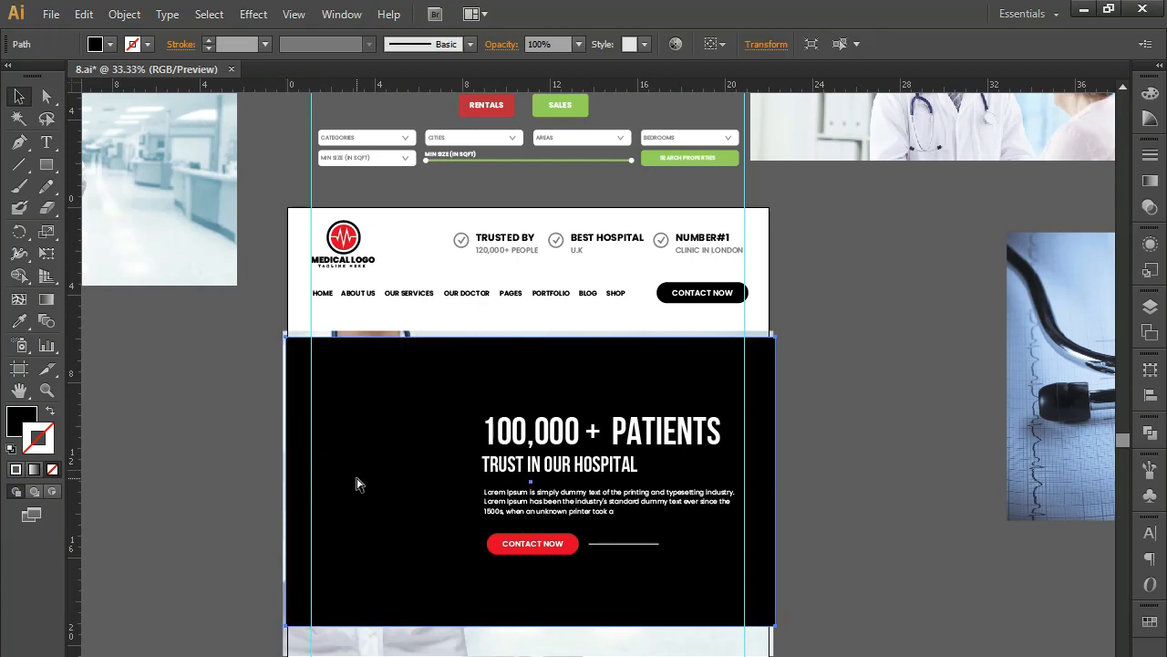
left_click_drag(264, 319, 330, 392)
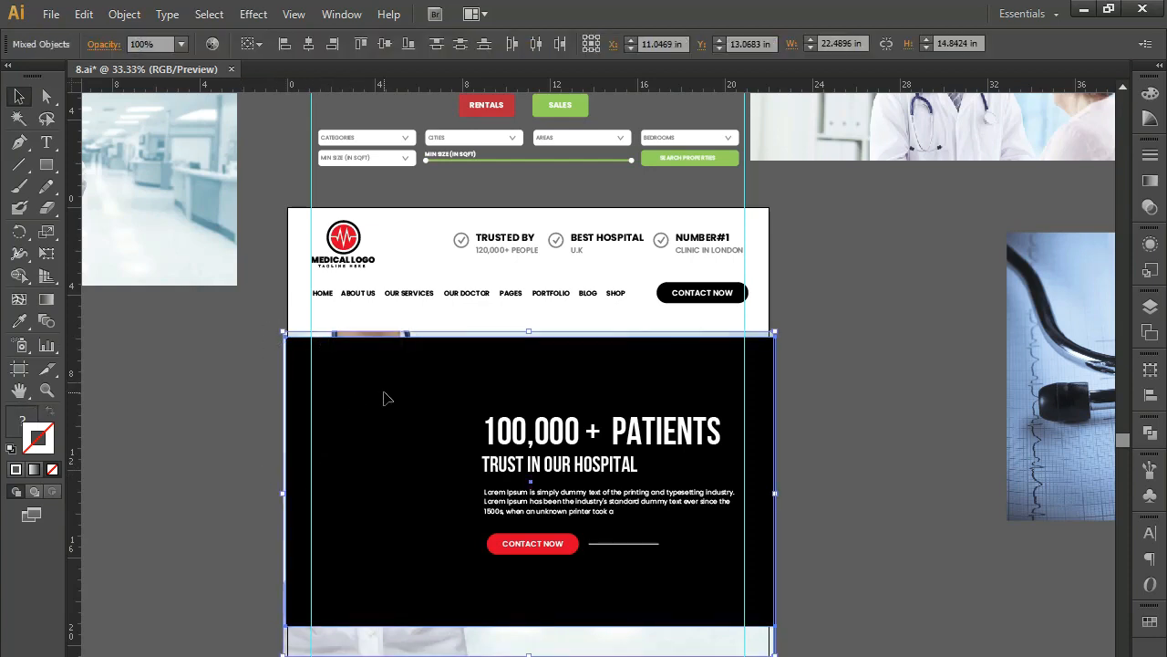
right_click(384, 392)
left_click(456, 507)
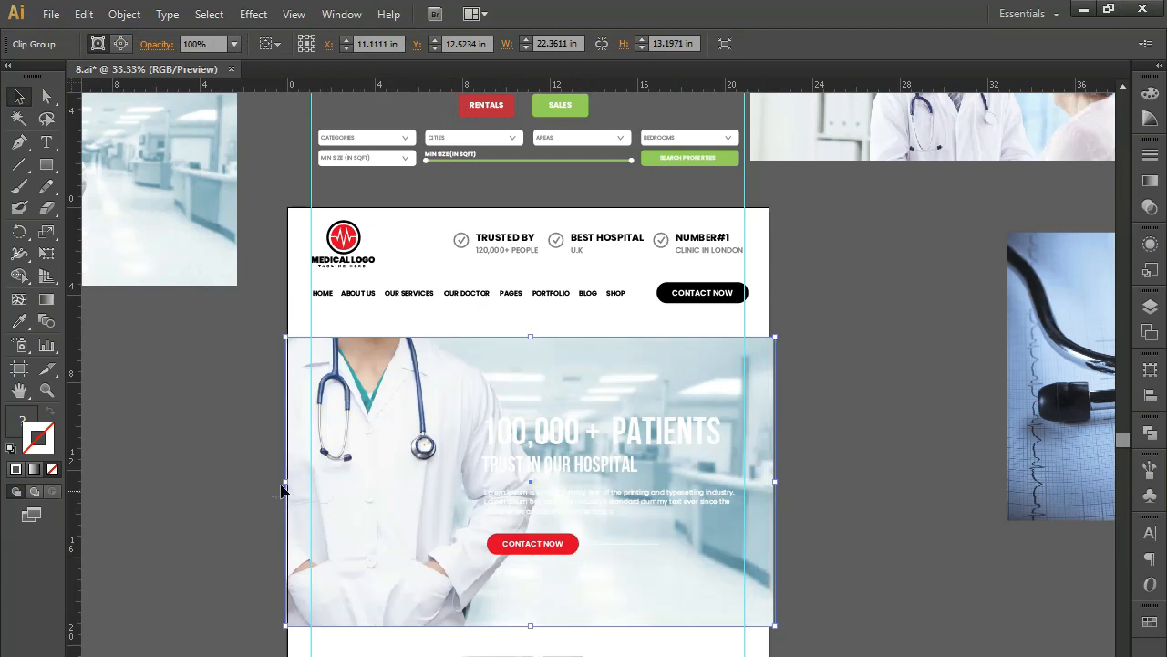
left_click(224, 465)
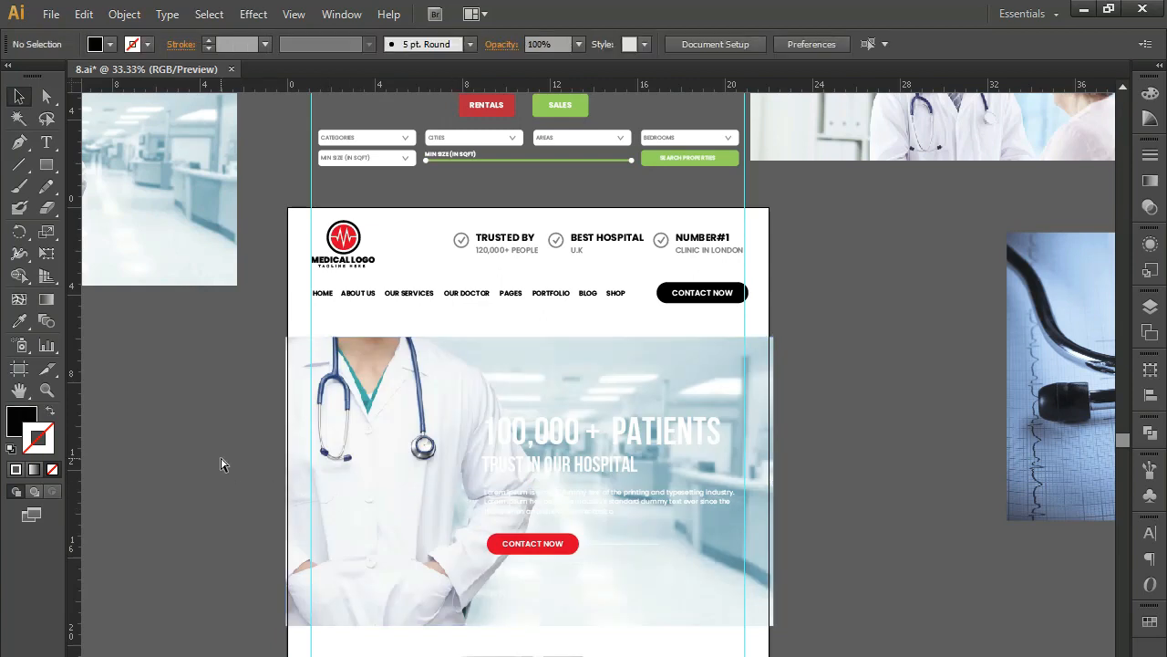
Paste the copied black rectangle in back at the banner's position and bring it to the front of everything.
key("ctrl+b")
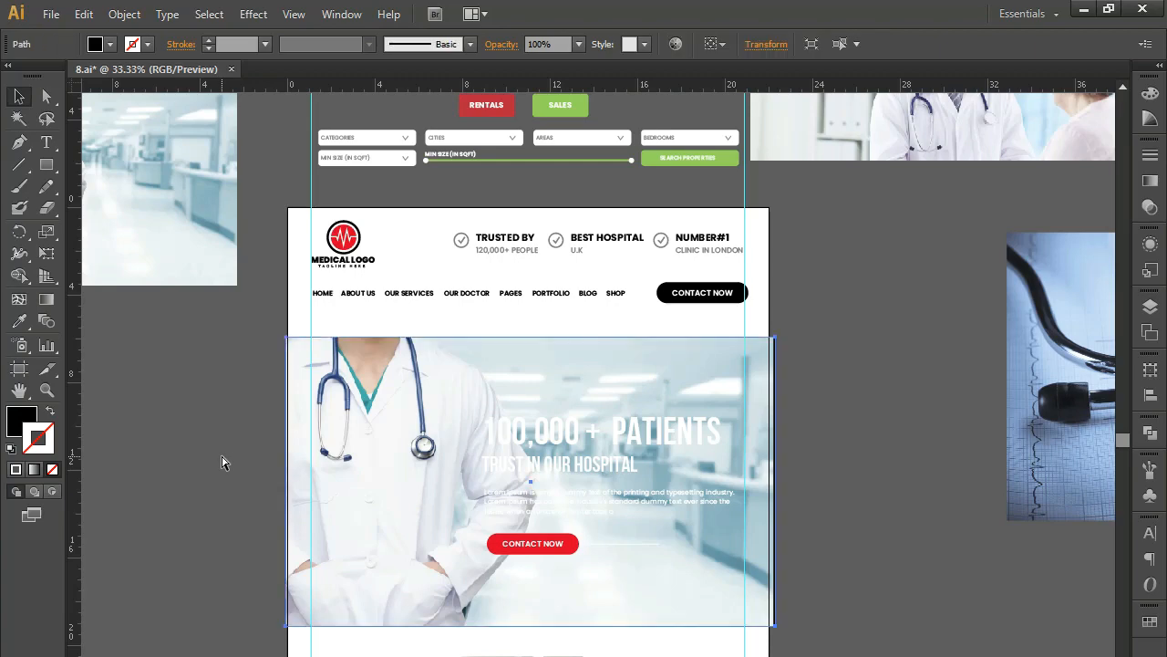
right_click(342, 343)
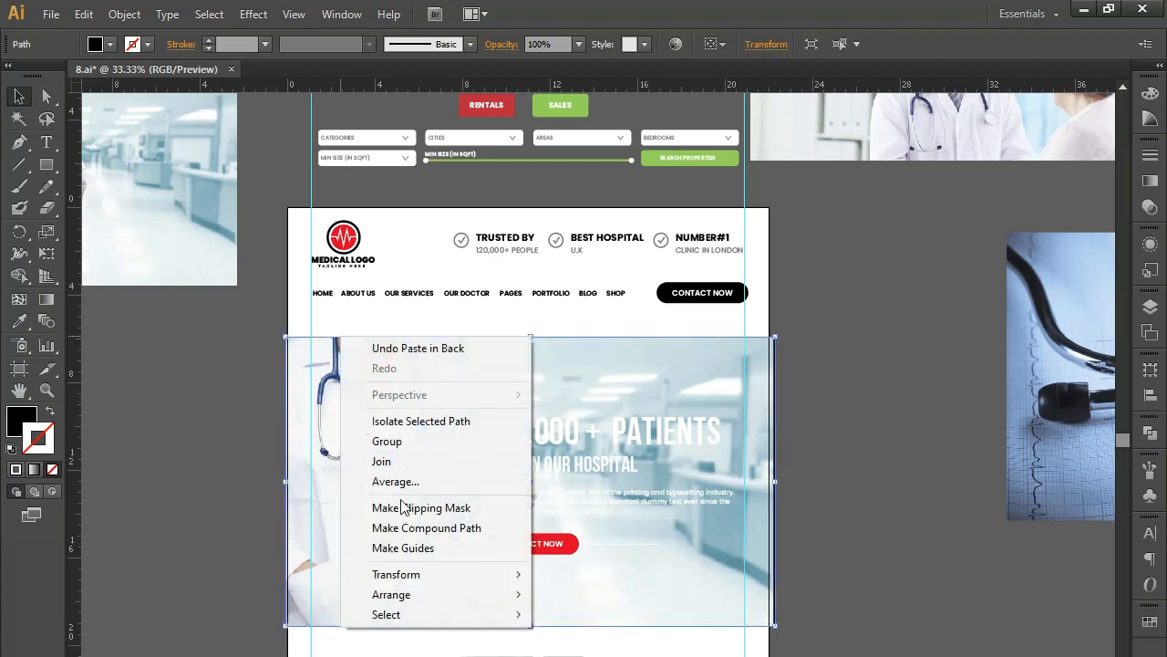
mouse_move(415, 594)
left_click(583, 595)
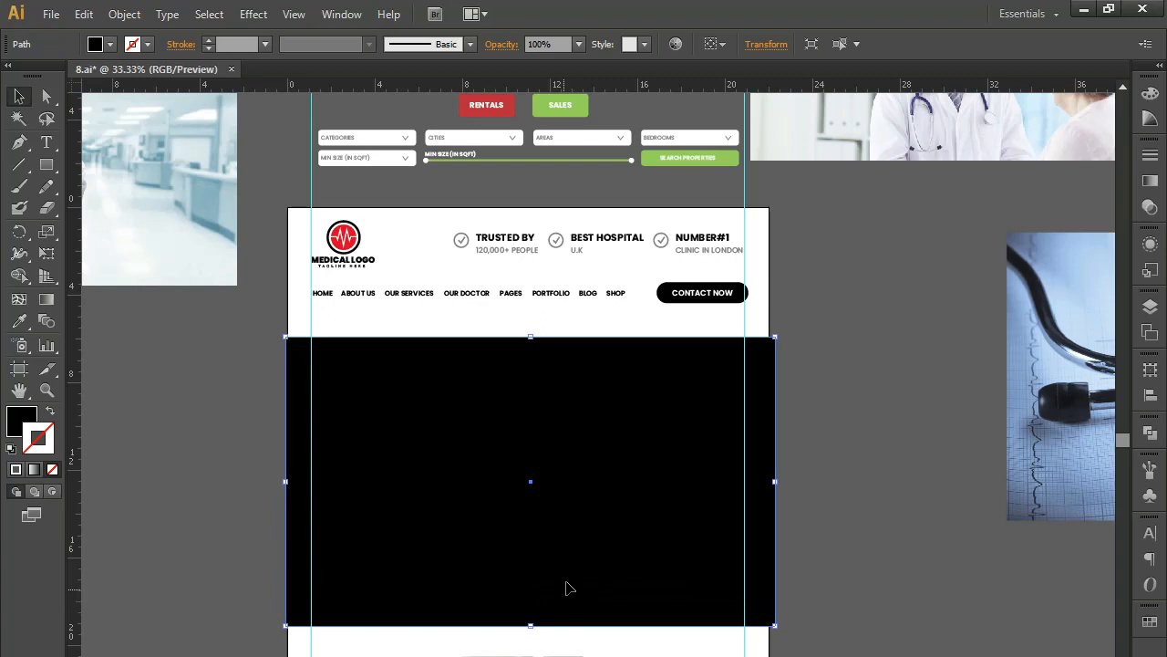
left_click_drag(484, 560, 448, 528)
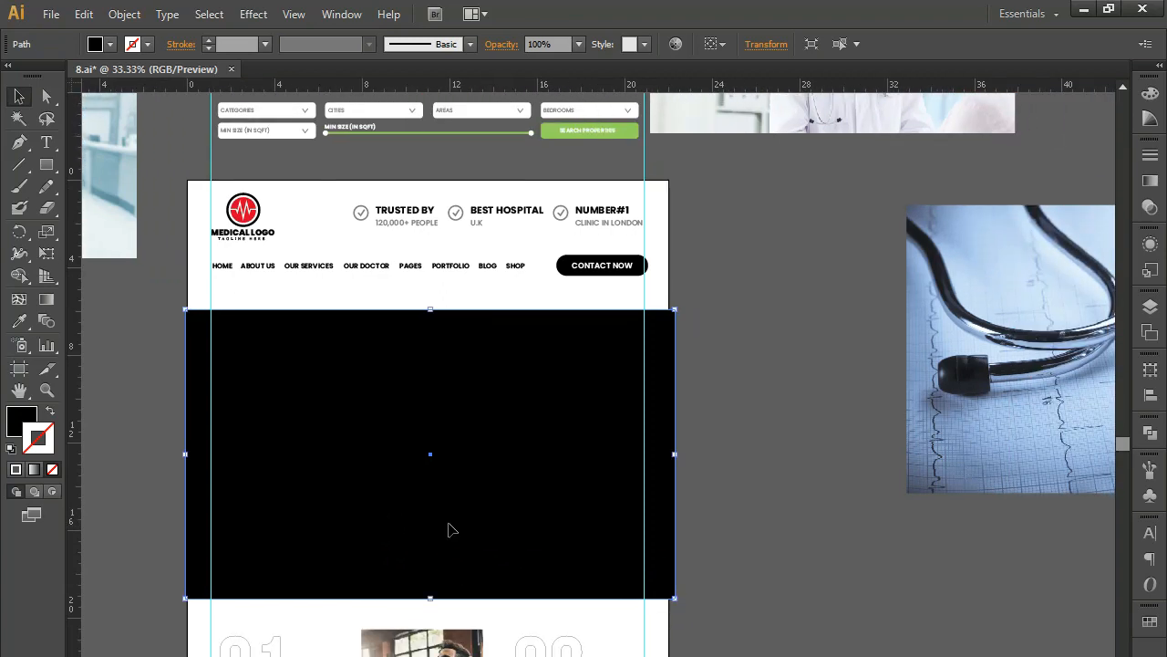
Save the medical logo's red as a new RGB process color swatch with R=232, G=5, B=5.
left_click(1150, 621)
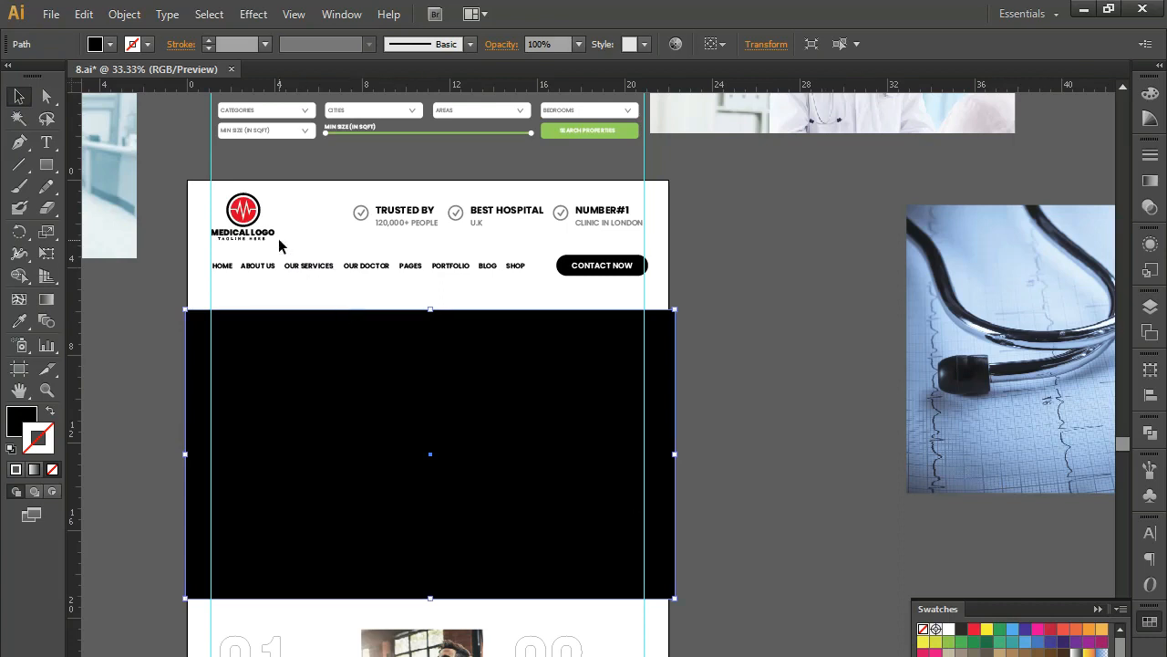
key("a")
left_click(250, 216)
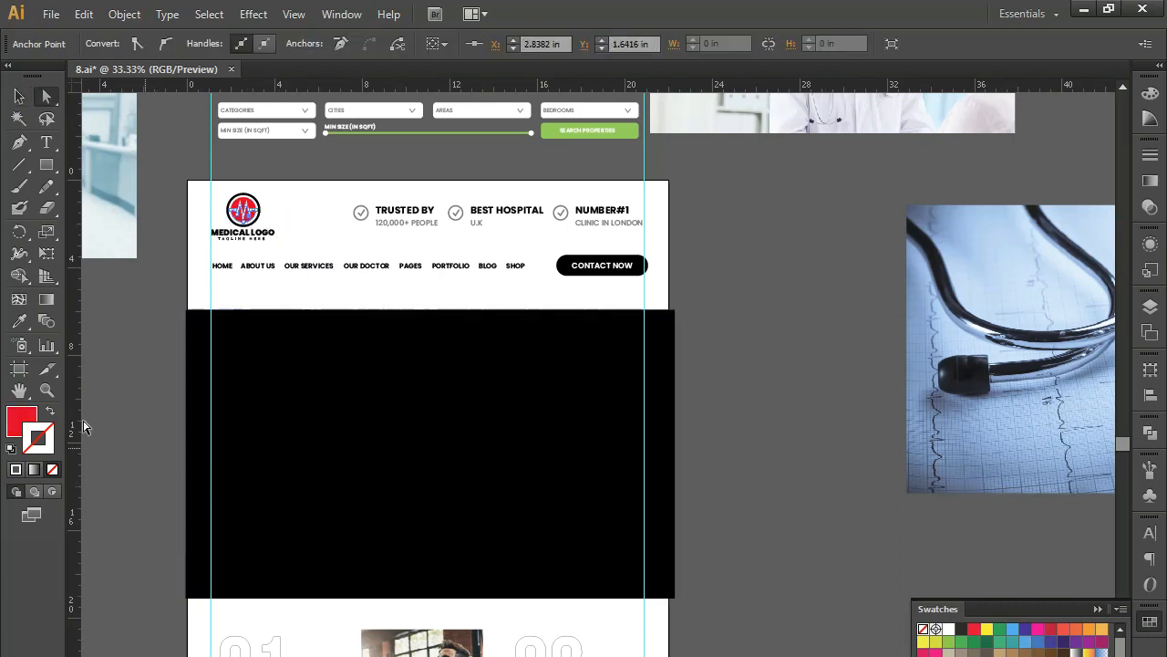
left_click(26, 416)
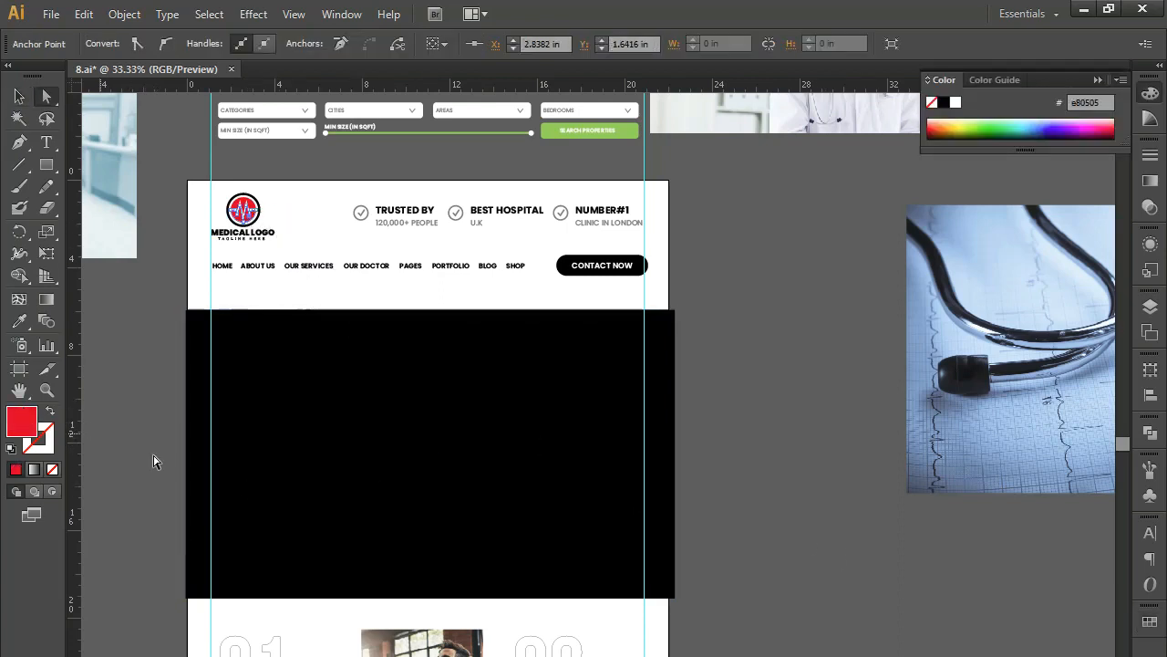
left_click(1150, 621)
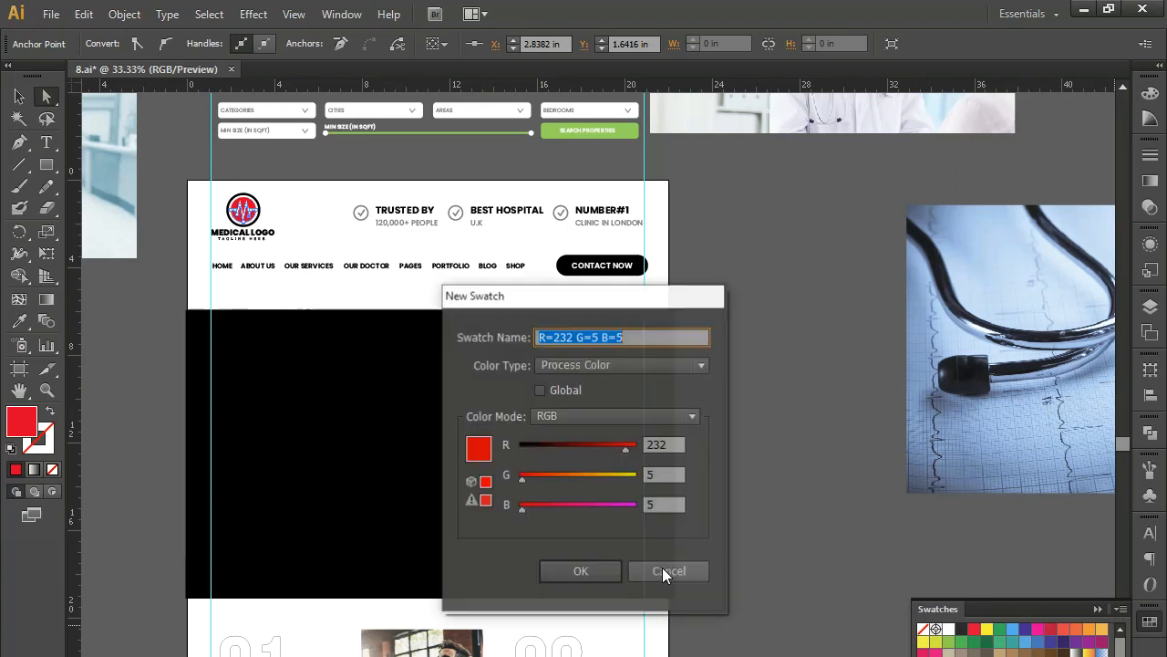
left_click(607, 571)
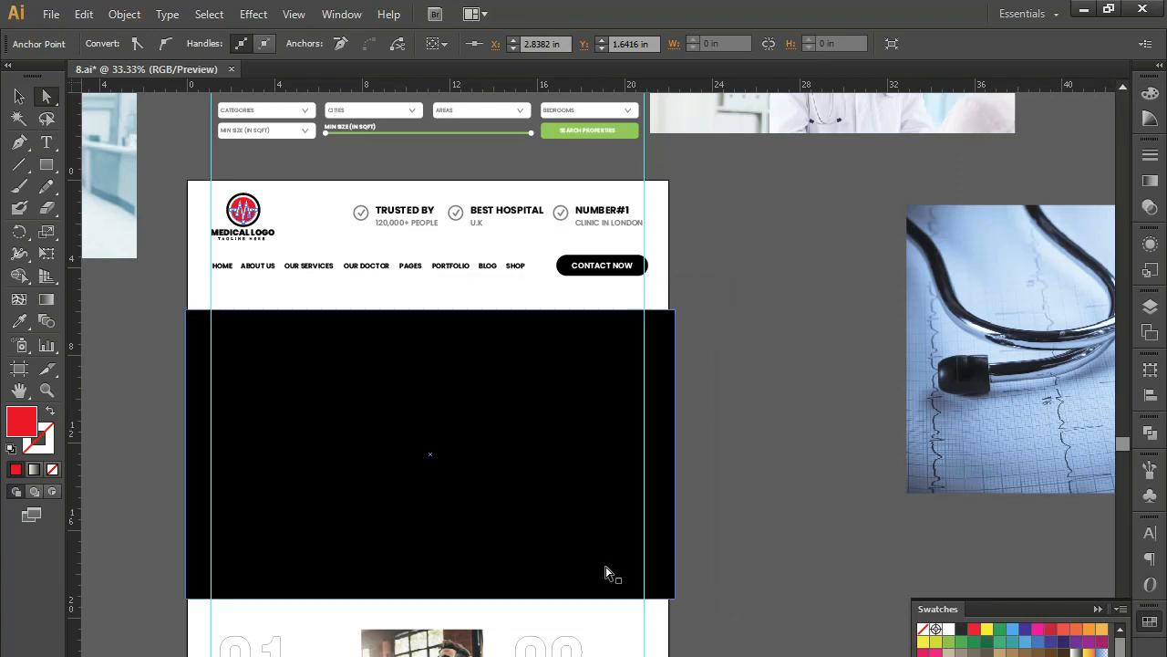
Fill the black banner rectangle with a linear gradient and set its dark end stop to the saved logo red swatch.
left_click(585, 548)
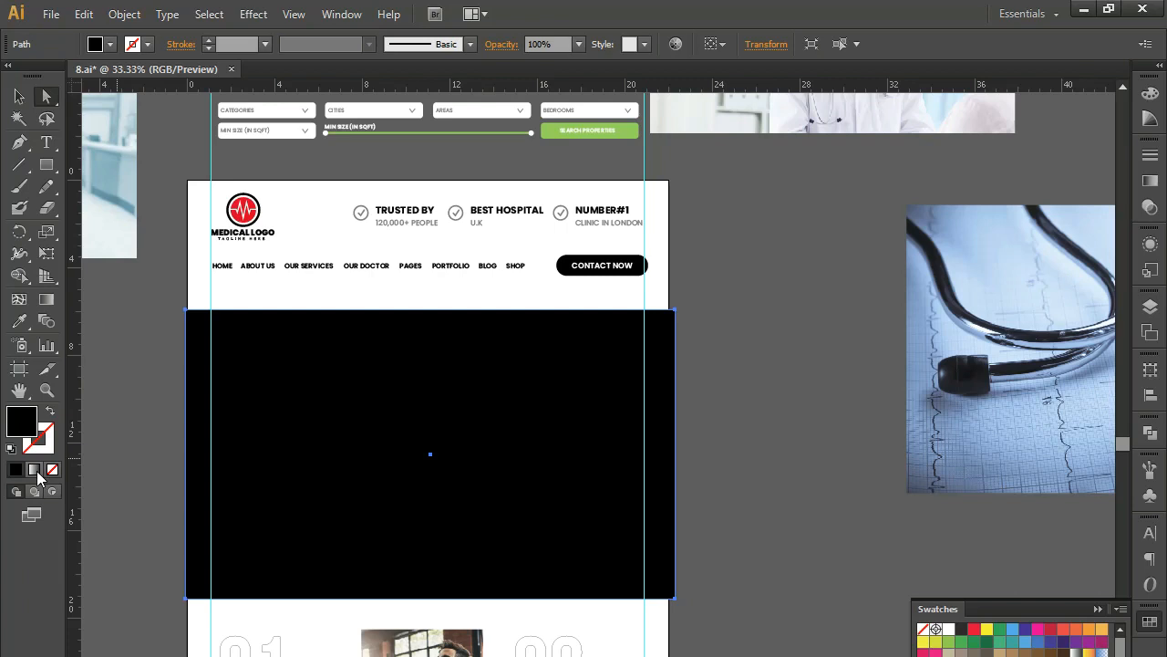
left_click(34, 470)
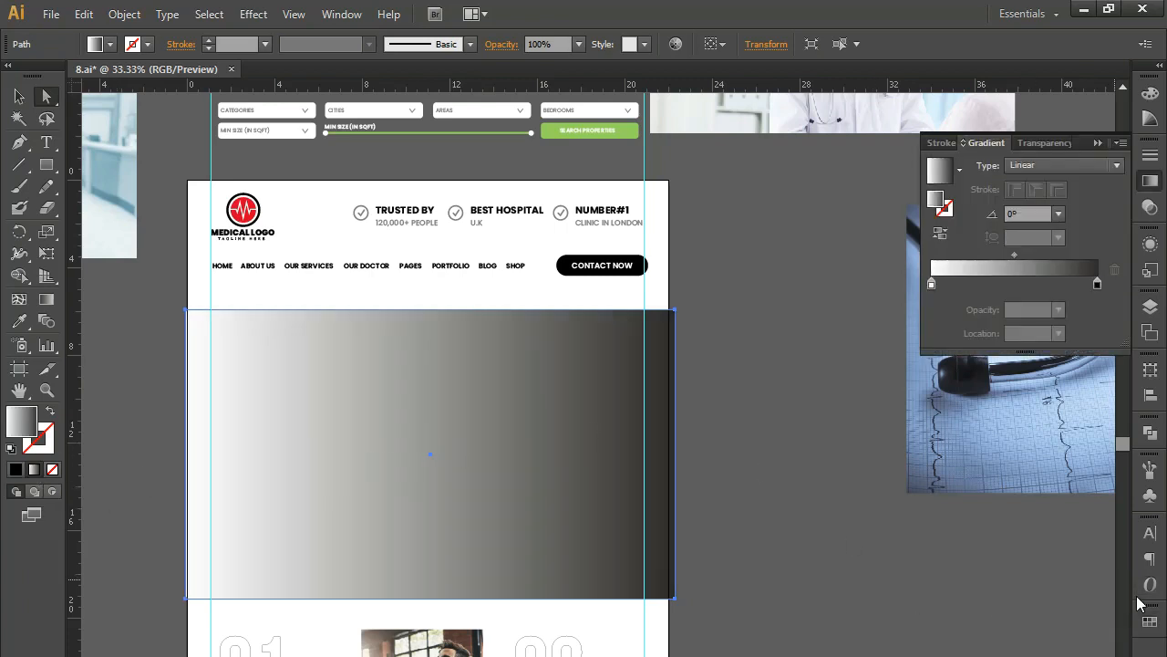
left_click(1150, 621)
left_click_drag(1044, 617, 715, 585)
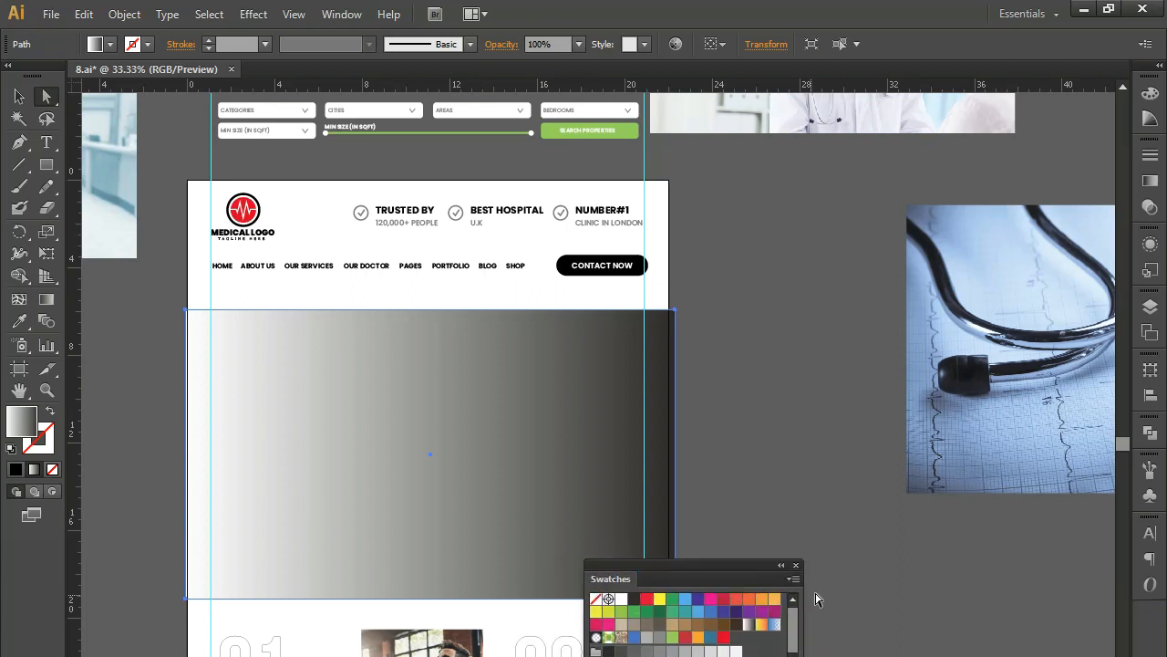
left_click(1149, 182)
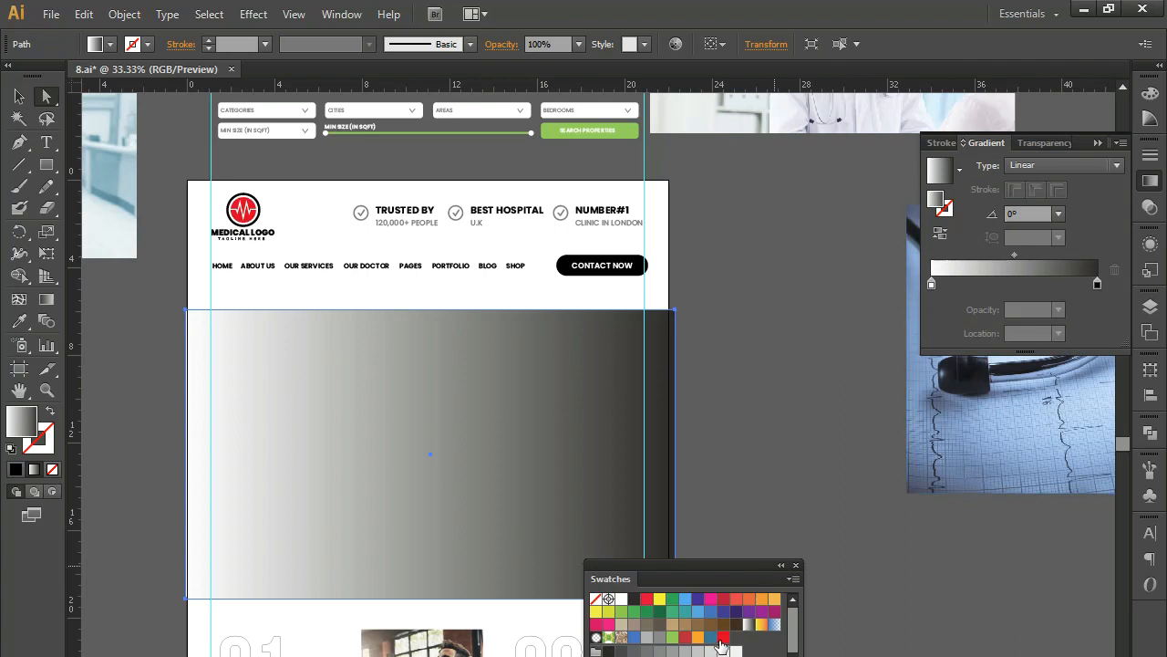
left_click_drag(813, 572, 1098, 283)
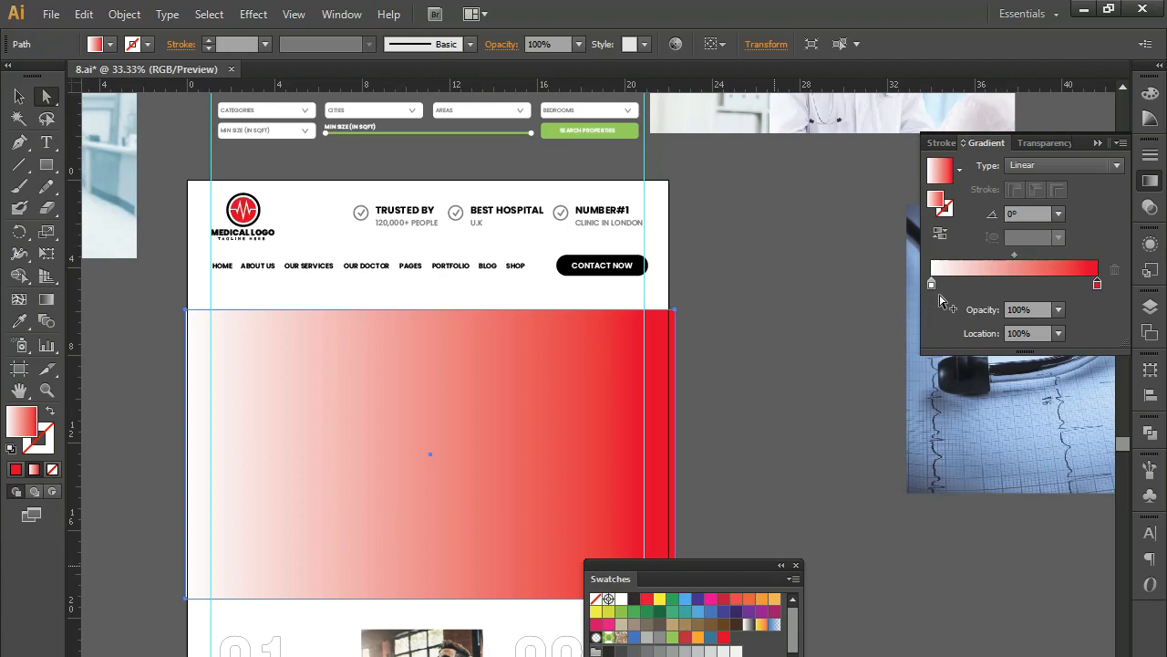
Set the opacity of the banner gradient's white stop to 0%.
left_click(931, 284)
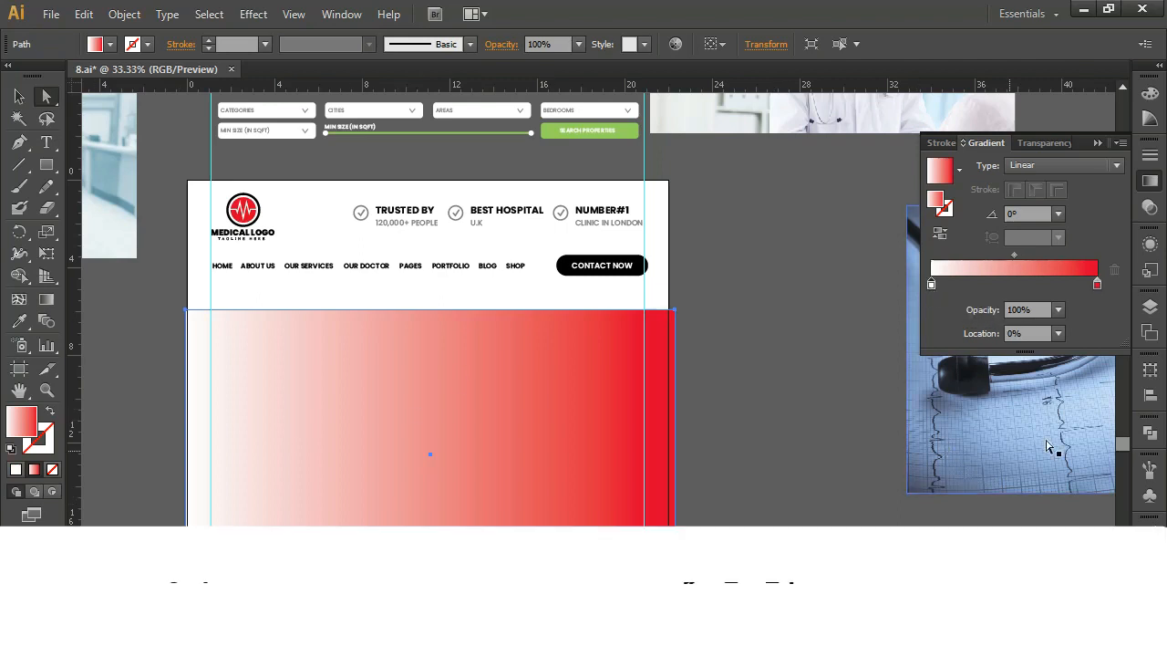
left_click(1018, 309)
type("65")
key("Return")
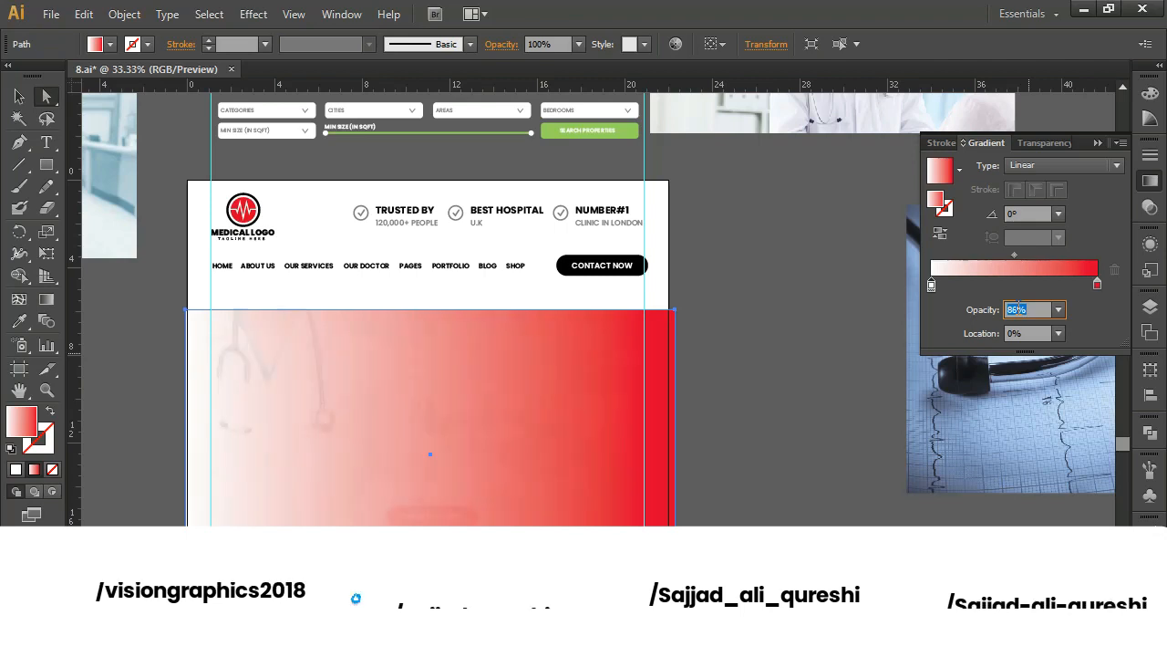
type("35")
key("Return")
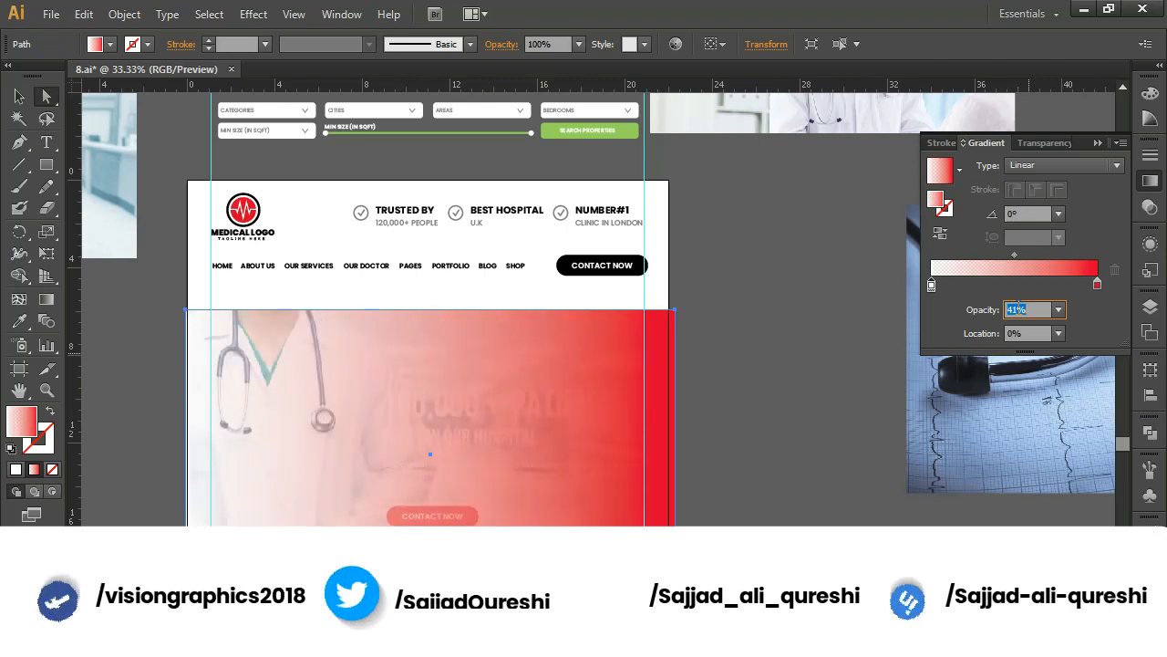
type("28")
key("Return")
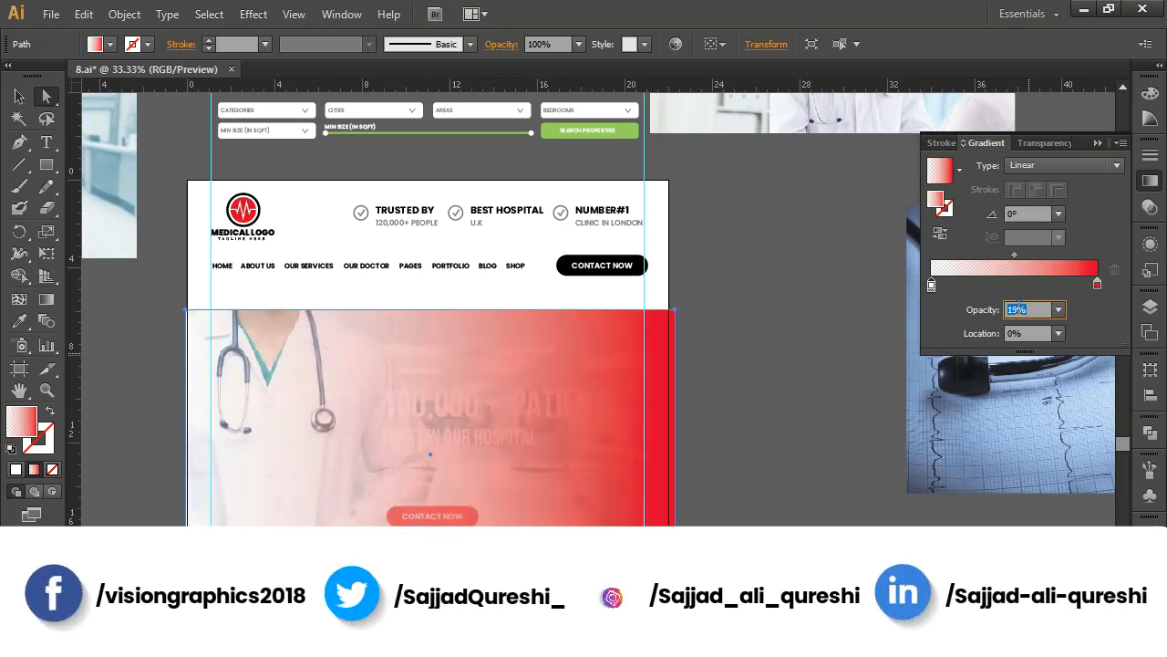
type("0")
key("Return")
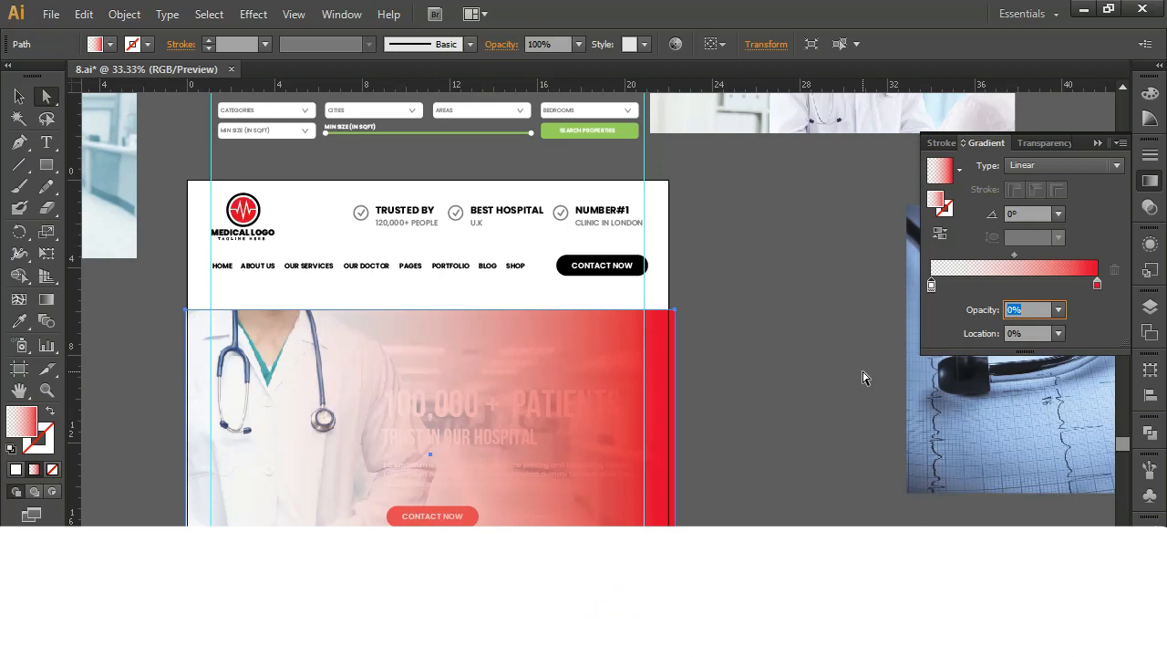
left_click(827, 392)
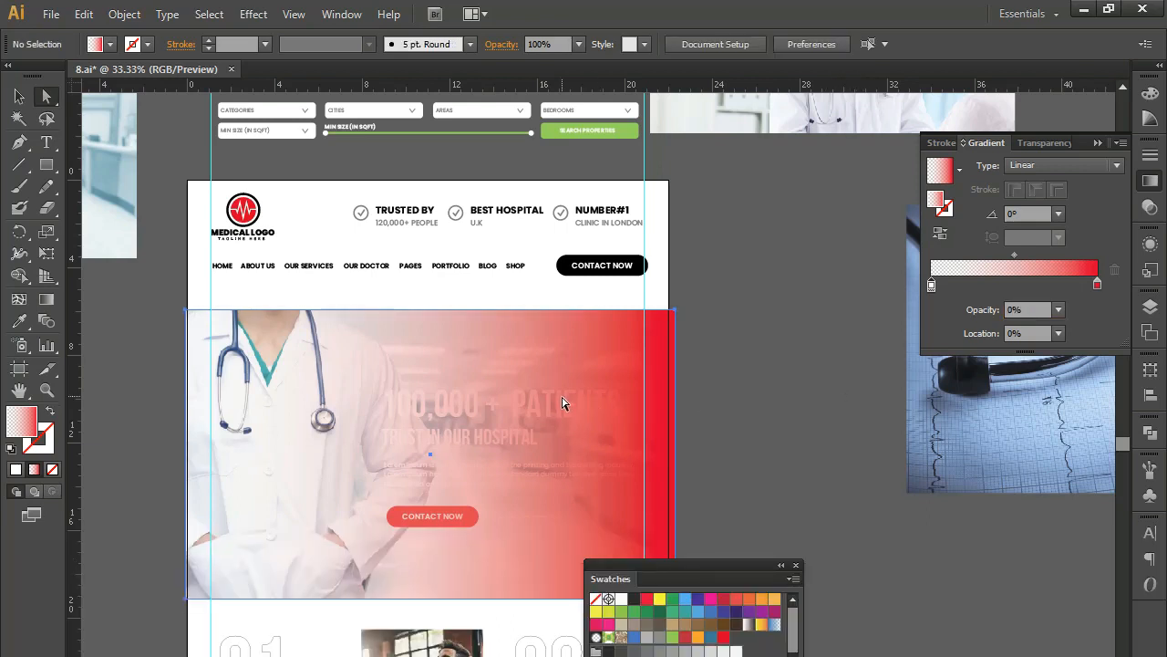
Bring the banner's headline, paragraph and button group in front of the gradient rectangle.
left_click(562, 397)
key("Delete")
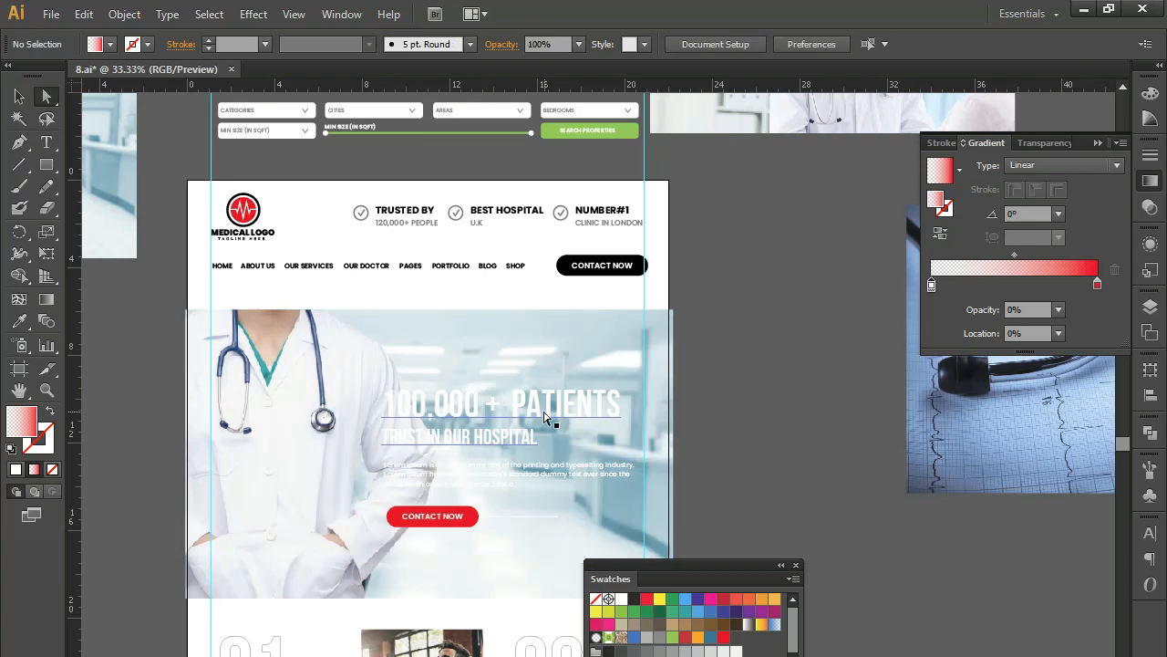
left_click(545, 417)
left_click(750, 412)
left_click(19, 95)
left_click(510, 425)
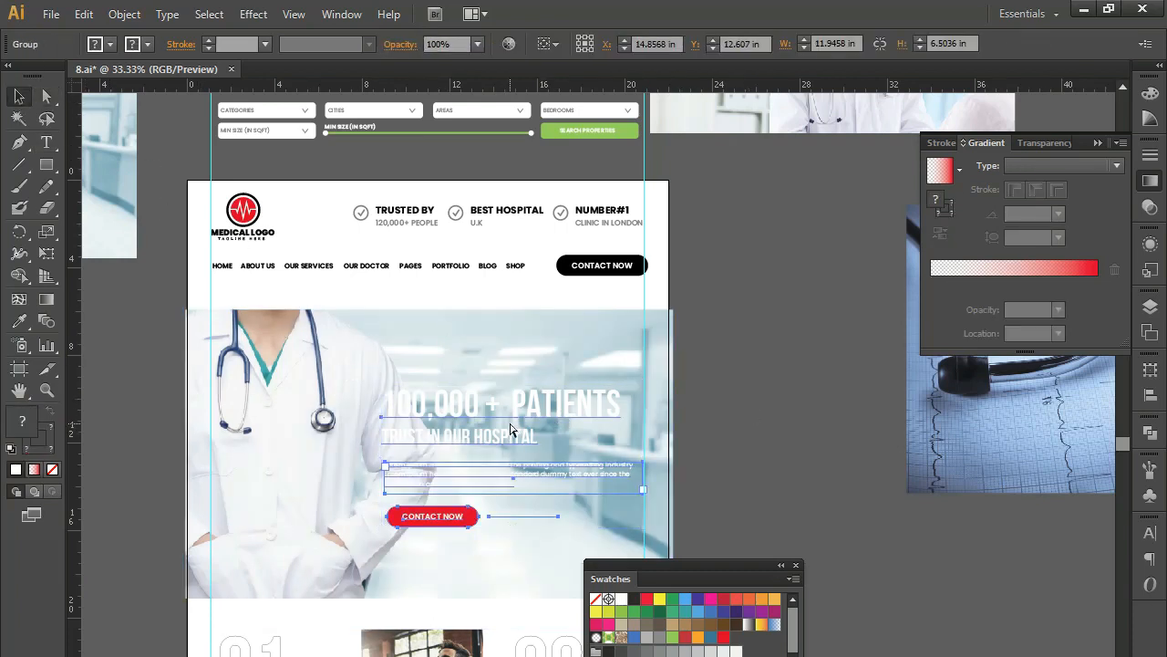
key("period")
left_click(778, 434)
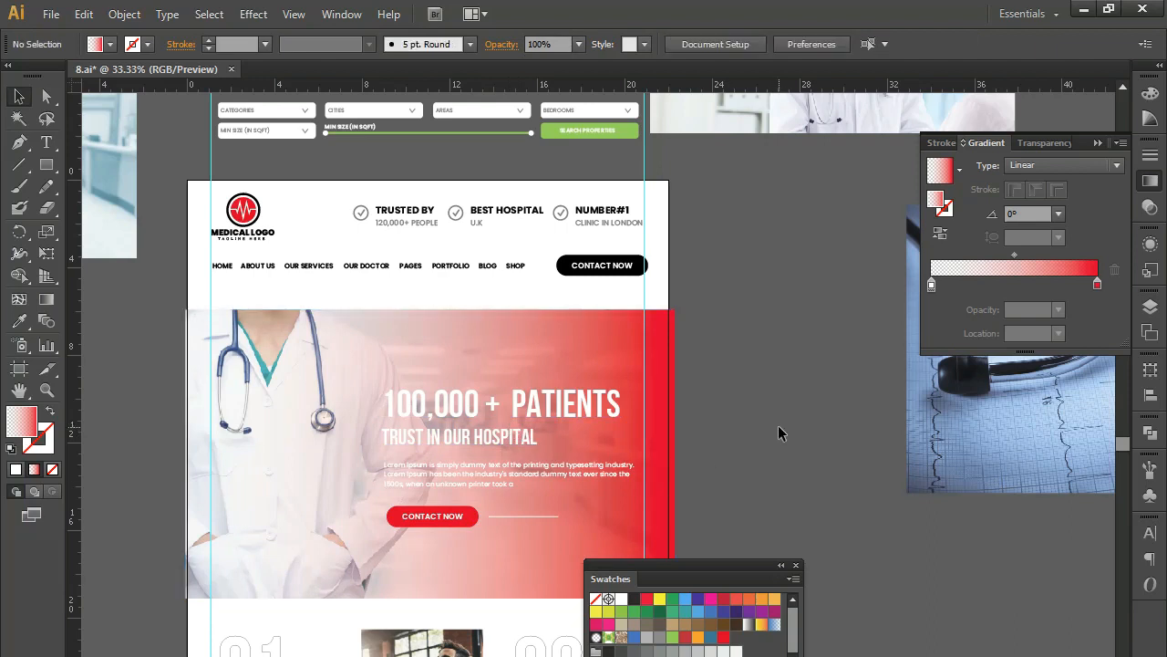
Shift the red stop of the banner's gradient to a location of 63.44% so solid red backs the text.
left_click(643, 394)
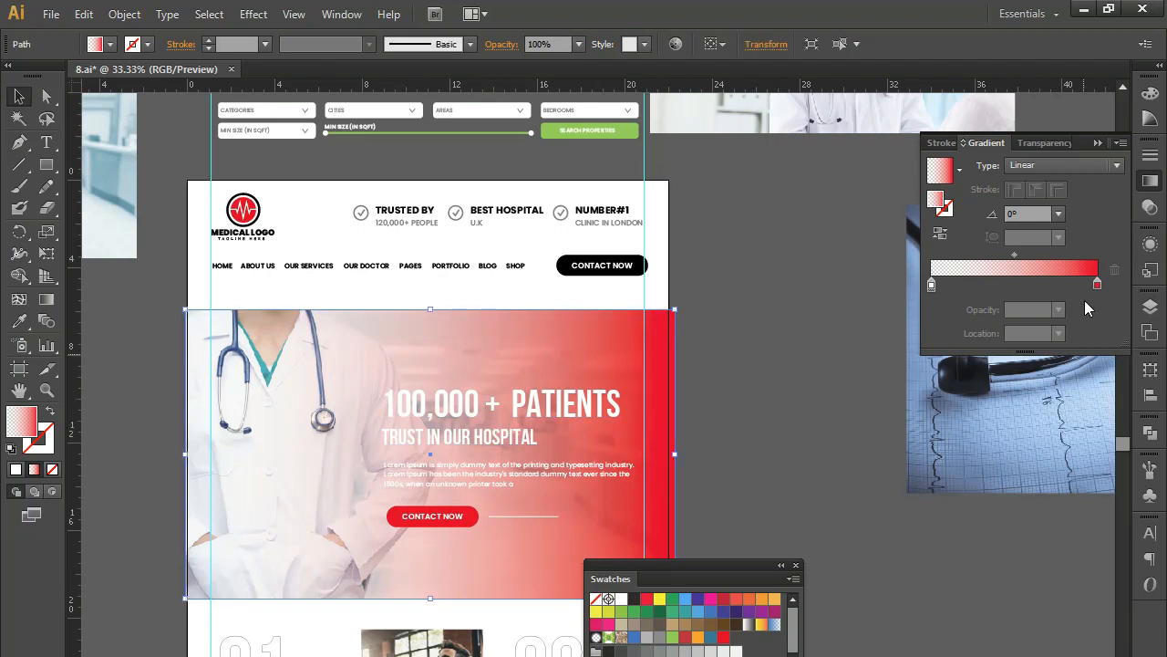
left_click_drag(1096, 290, 1031, 288)
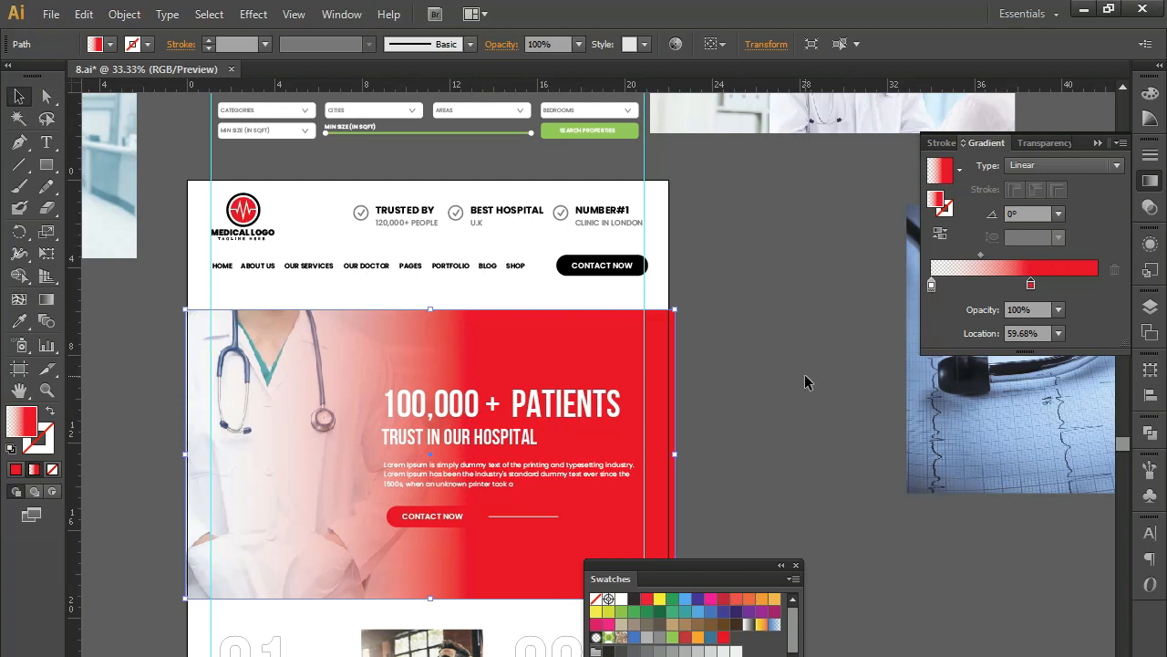
mouse_move(1032, 283)
left_mouse_down()
mouse_move(1063, 282)
mouse_move(1056, 301)
mouse_move(1058, 290)
mouse_move(1037, 286)
left_mouse_up()
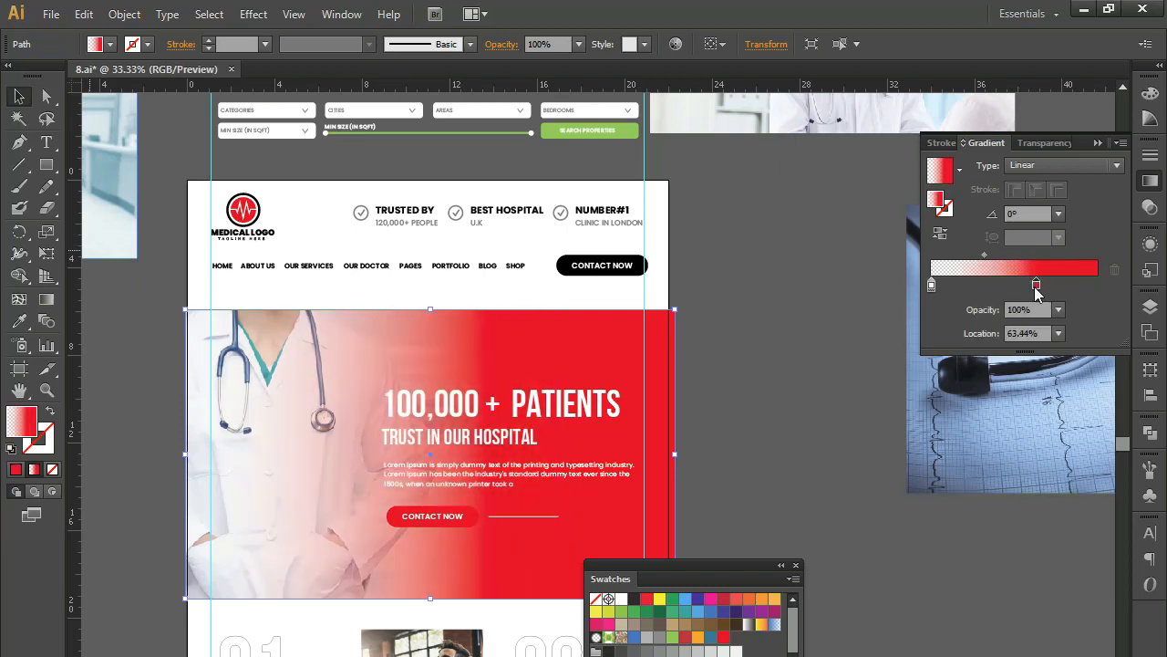
left_click(803, 388)
Try the CMYK Red swatch as the fill of the banner's CONTACT NOW button and undo it.
key("a")
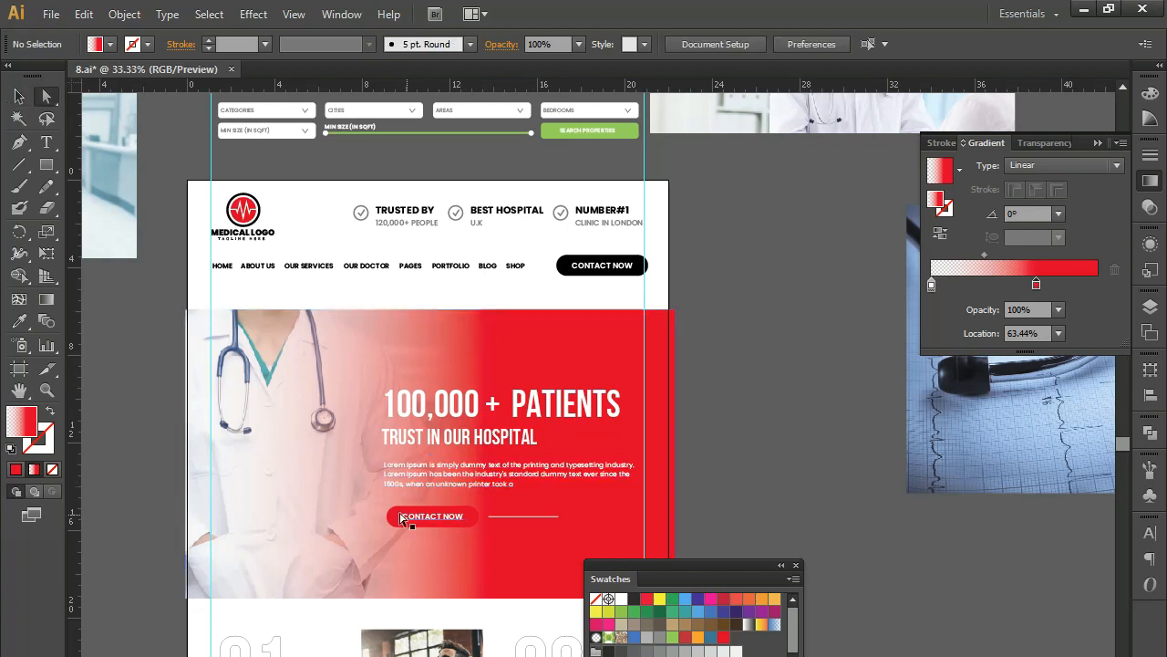
left_click(393, 516)
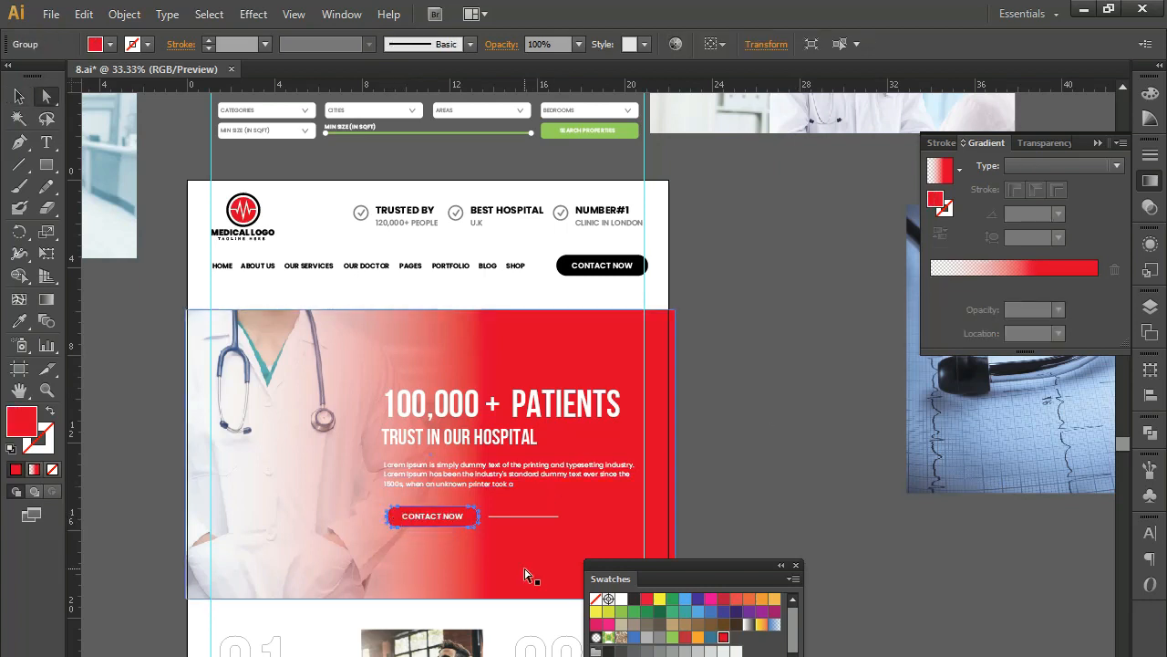
left_click(645, 605)
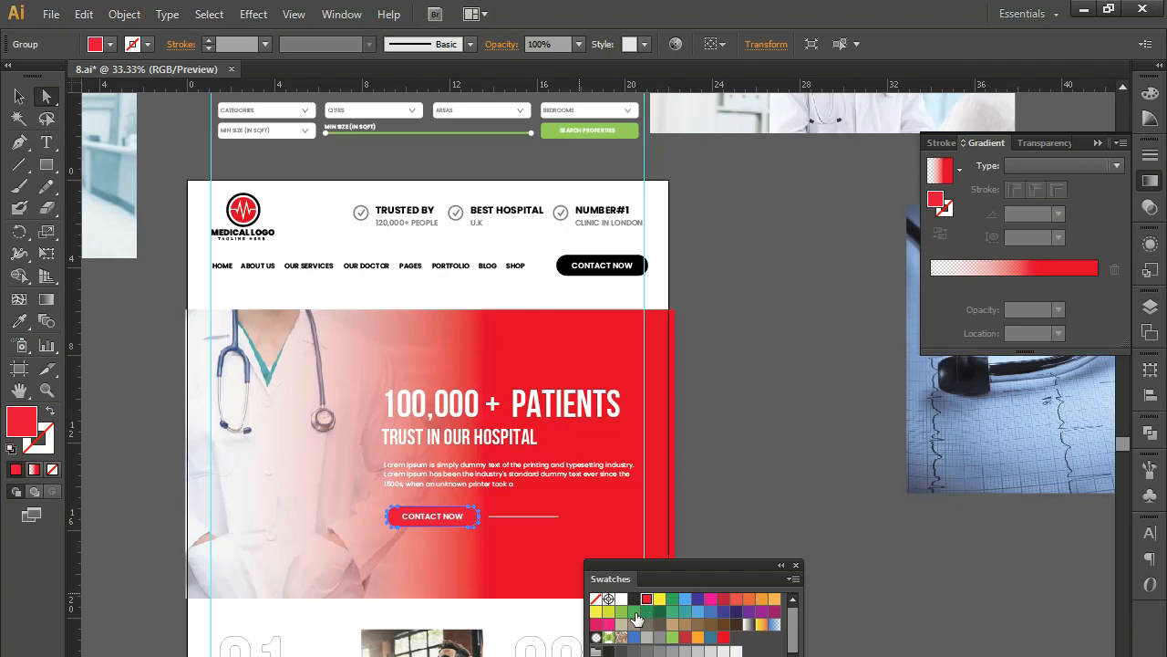
left_click(743, 495)
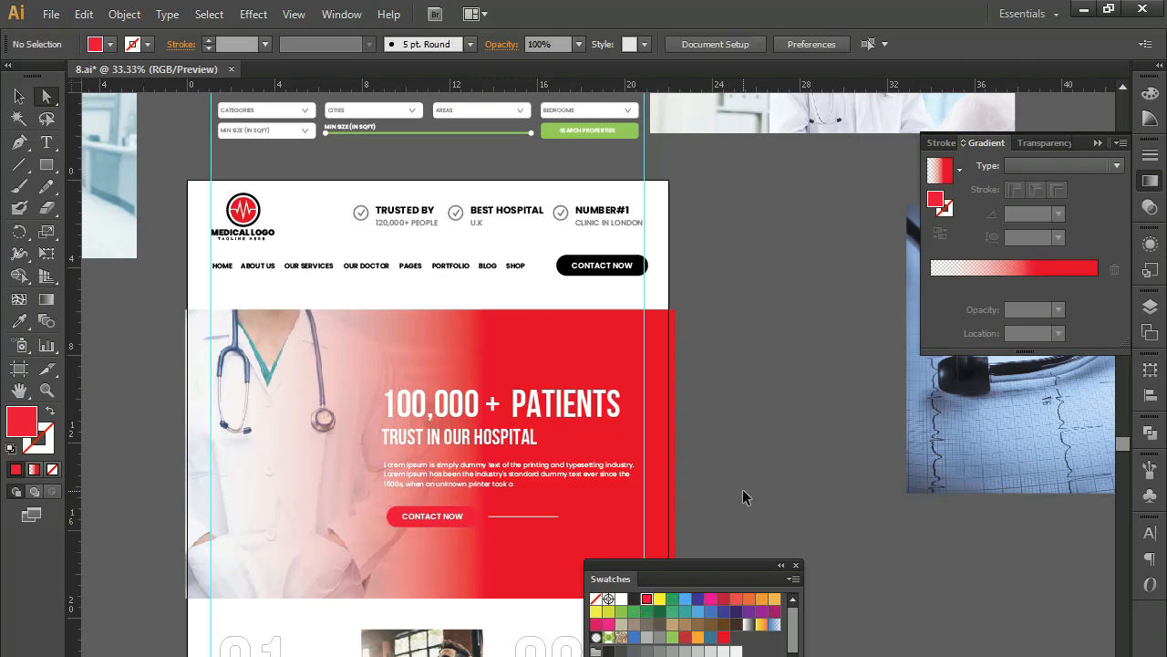
key("ctrl+z")
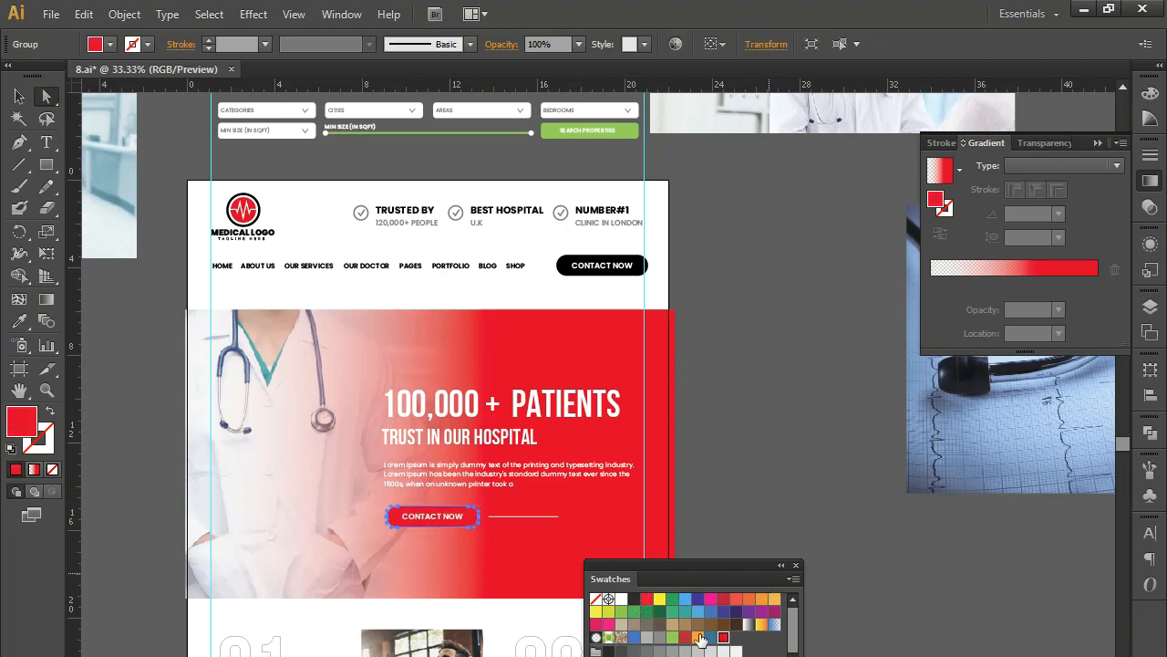
Recolour the banner gradient's red stop with the CMYK Red swatch and put the Swatches and Gradient panels away.
left_click(647, 599)
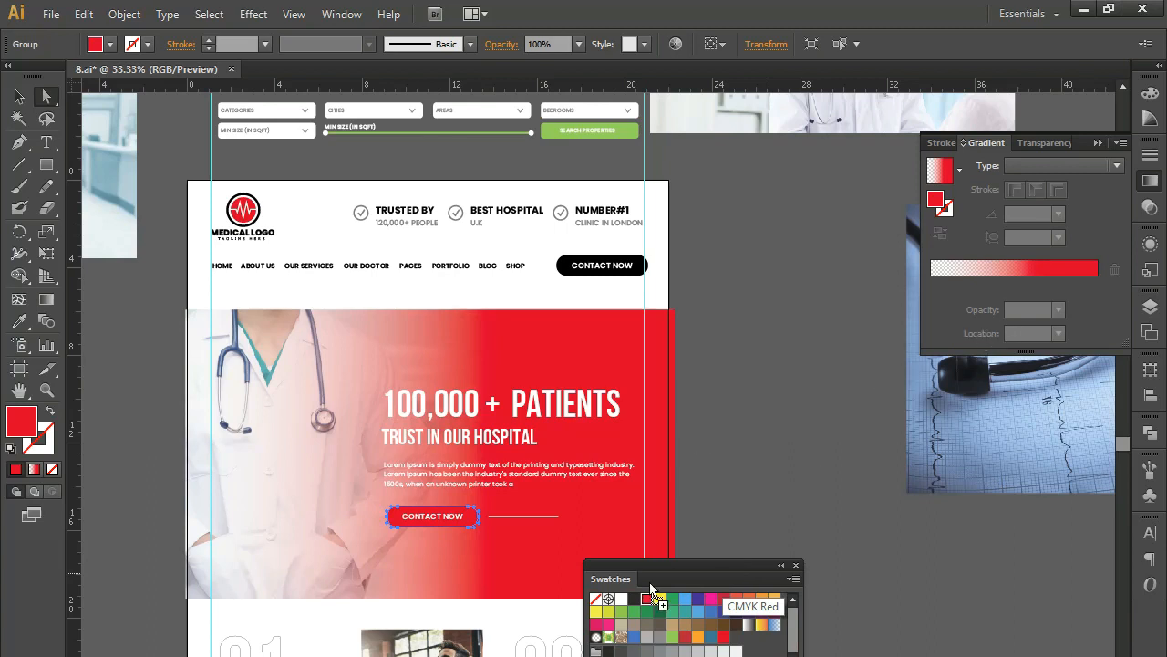
left_click(648, 517)
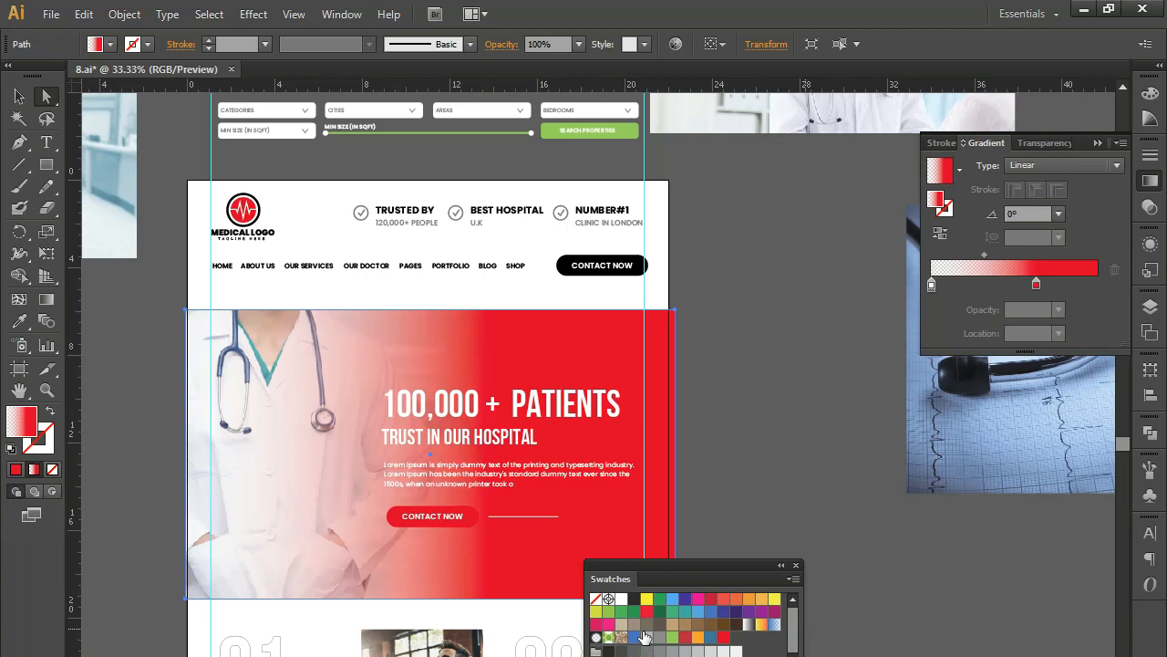
left_click_drag(646, 612, 1037, 288)
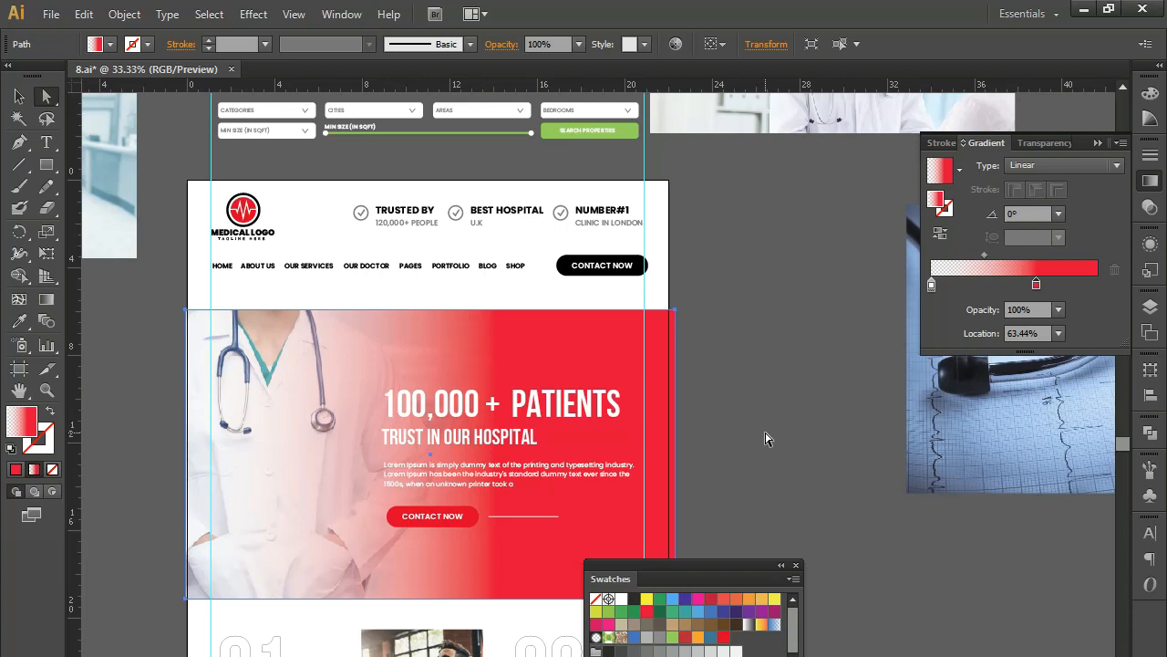
left_click(889, 476)
left_click_drag(727, 563, 1160, 633)
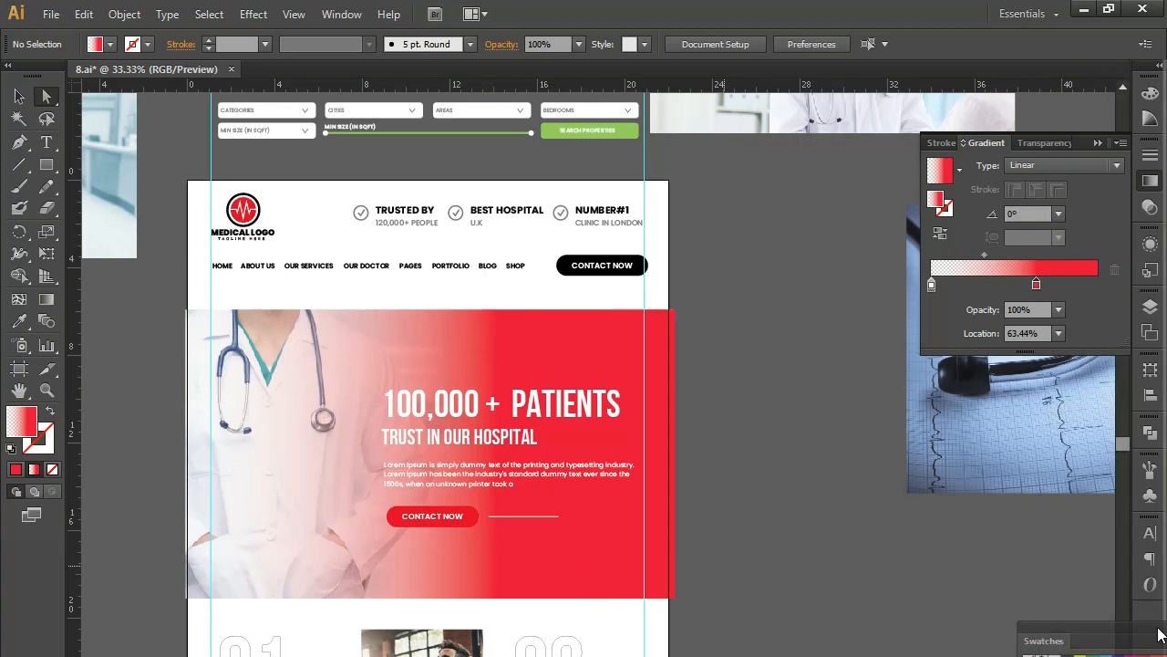
left_click_drag(727, 643, 893, 558)
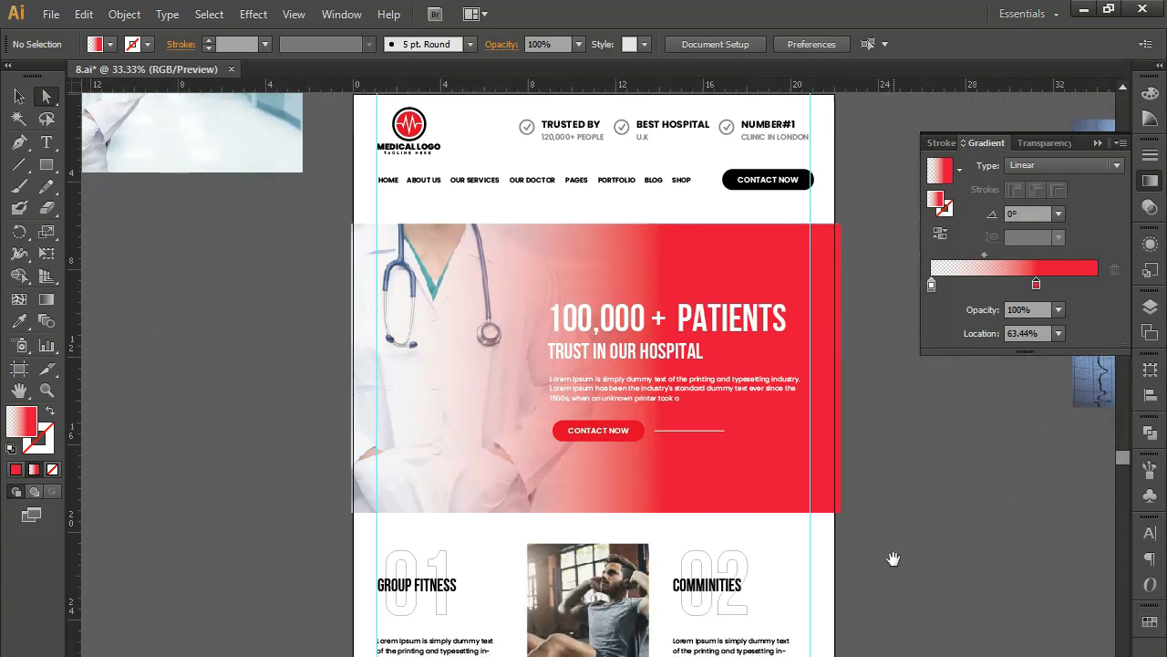
key("ctrl+plus")
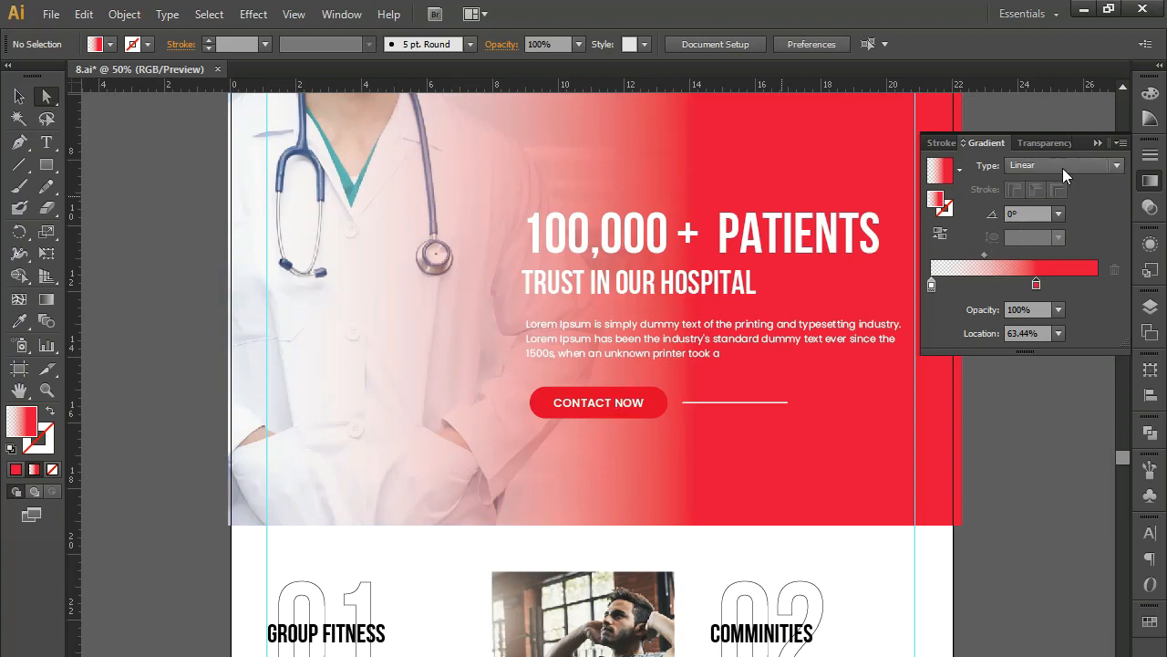
left_click(1095, 143)
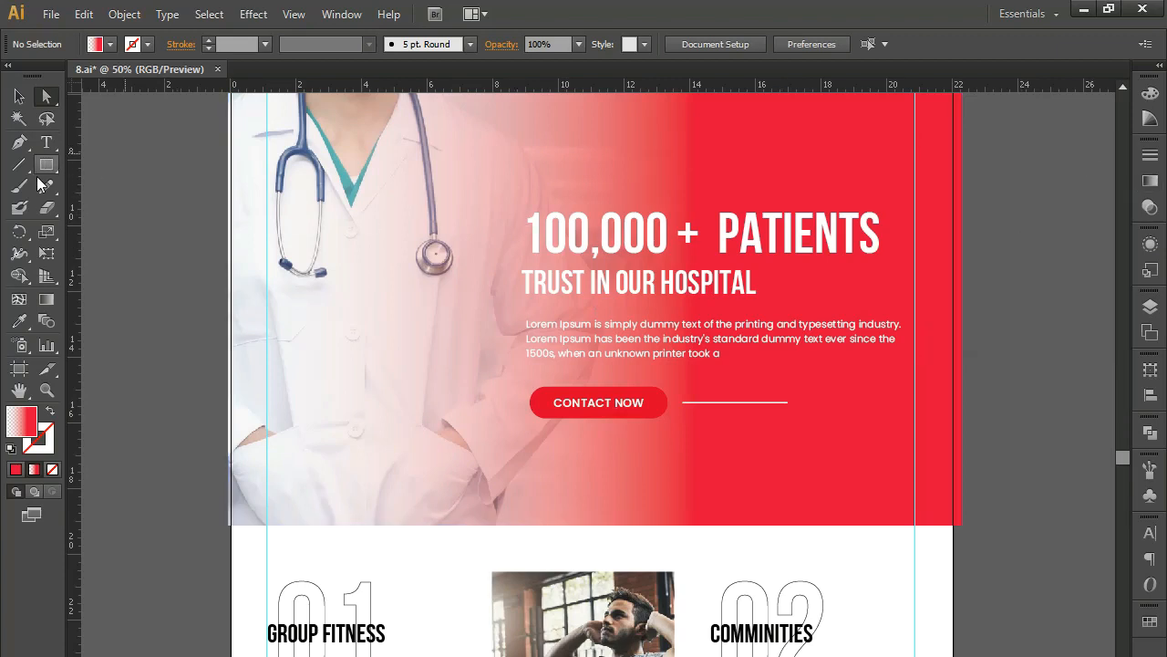
Draw a small circle below the banner's CONTACT NOW button with the Ellipse tool and fill it white.
left_click_drag(57, 164, 127, 215)
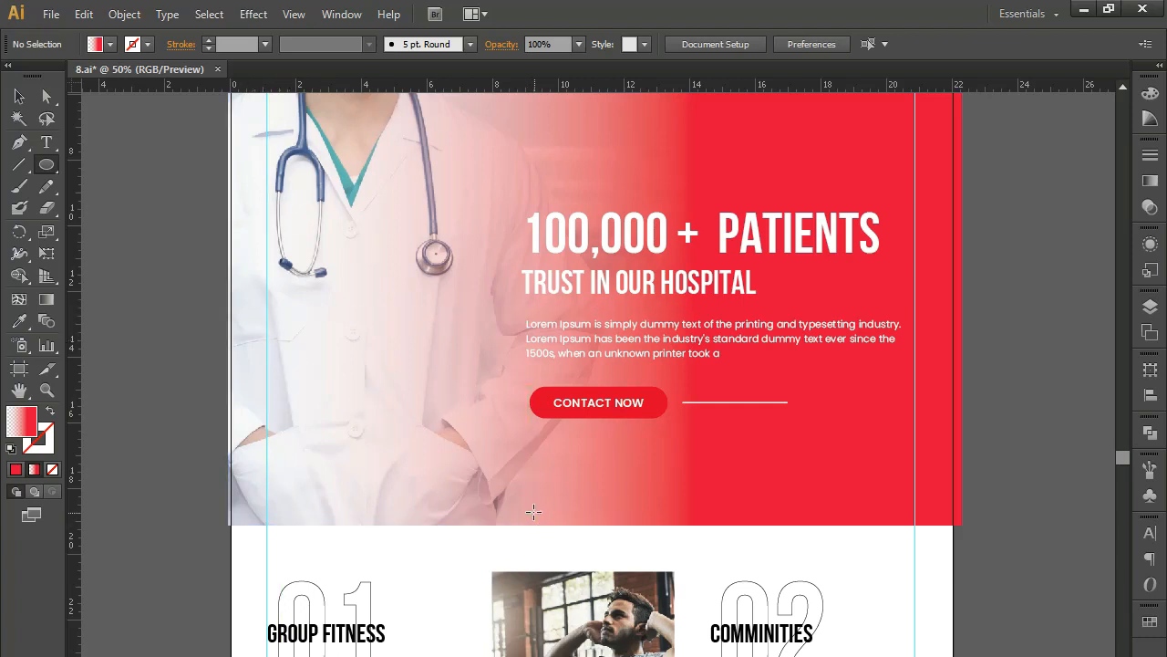
mouse_move(529, 491)
left_mouse_down()
mouse_move(550, 501)
mouse_move(544, 488)
left_mouse_up()
key("ctrl+plus")
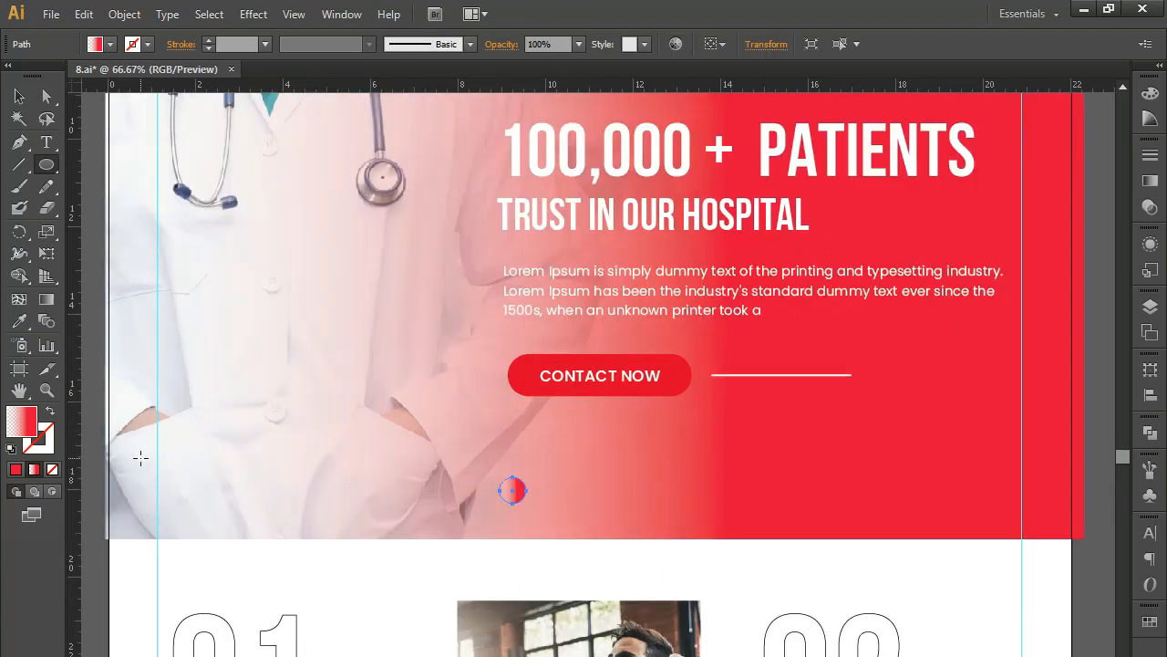
left_click(16, 469)
left_click(20, 322)
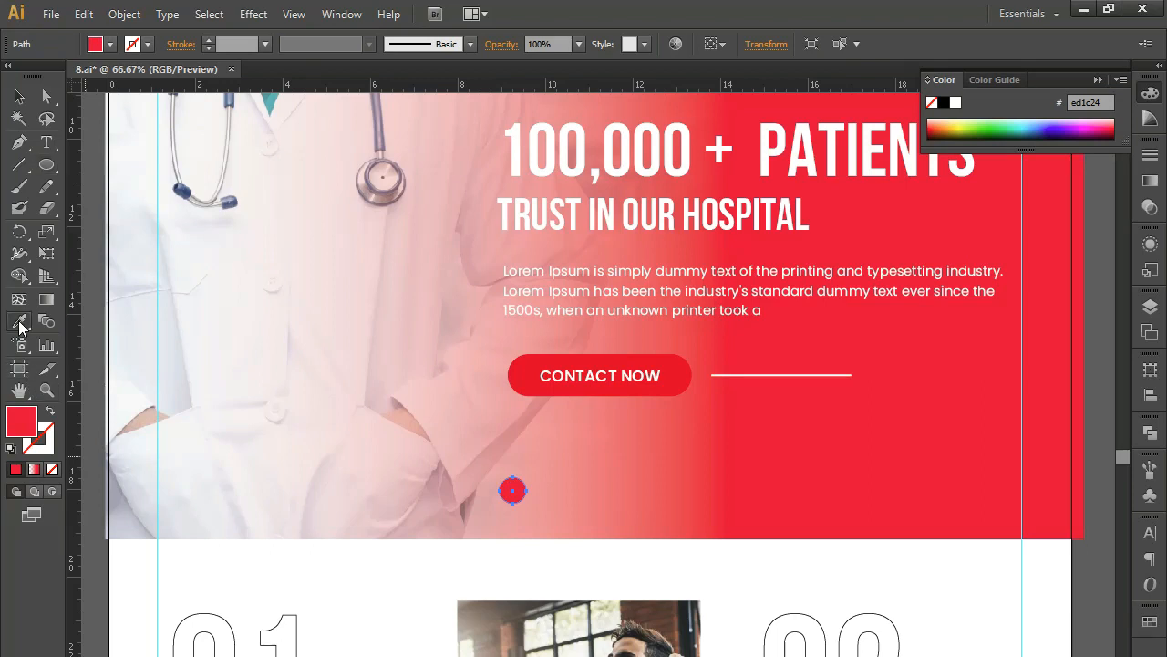
left_click(139, 583)
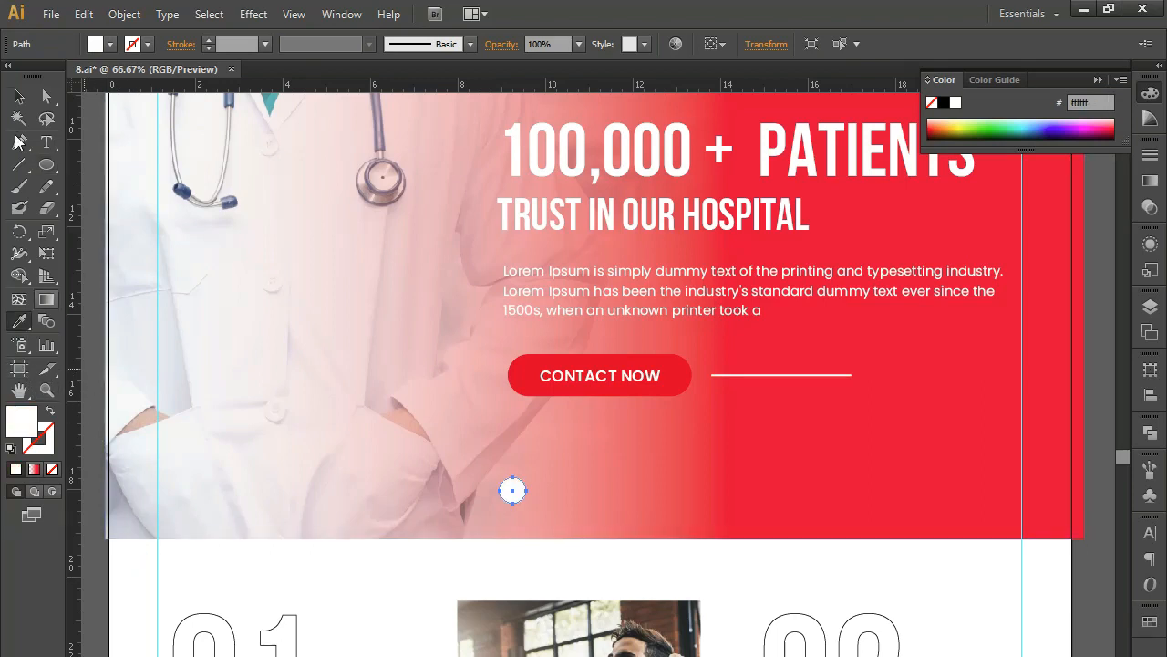
Scale the white circle below the banner's button down slightly.
left_click(19, 96)
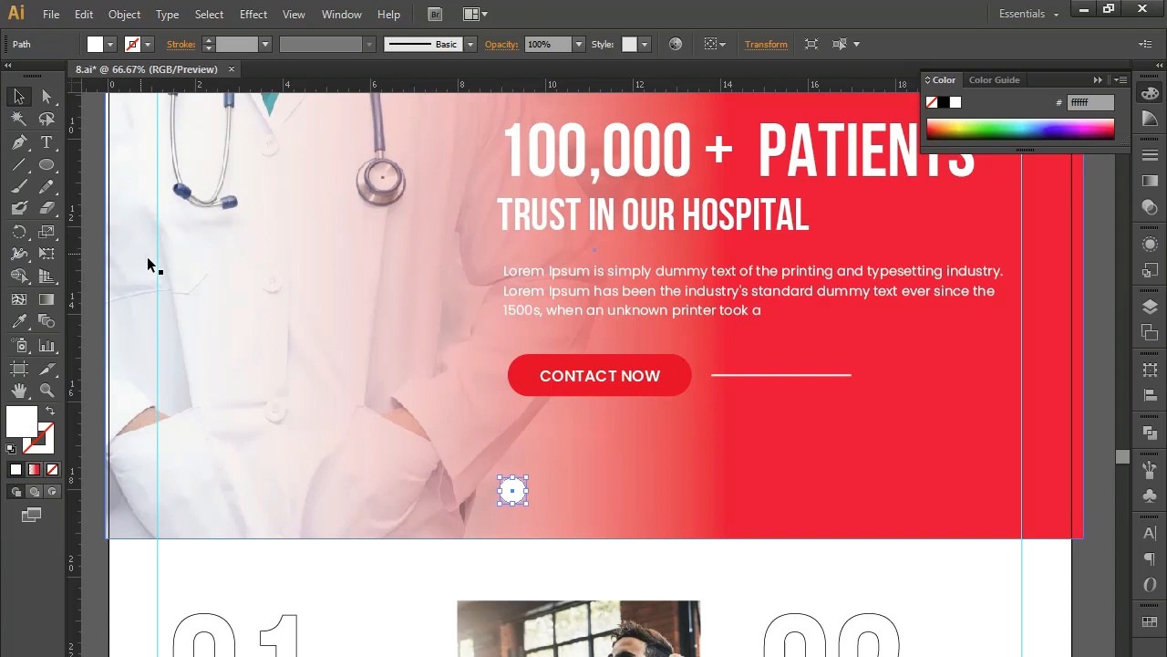
left_click_drag(526, 503, 528, 499)
left_click(519, 585)
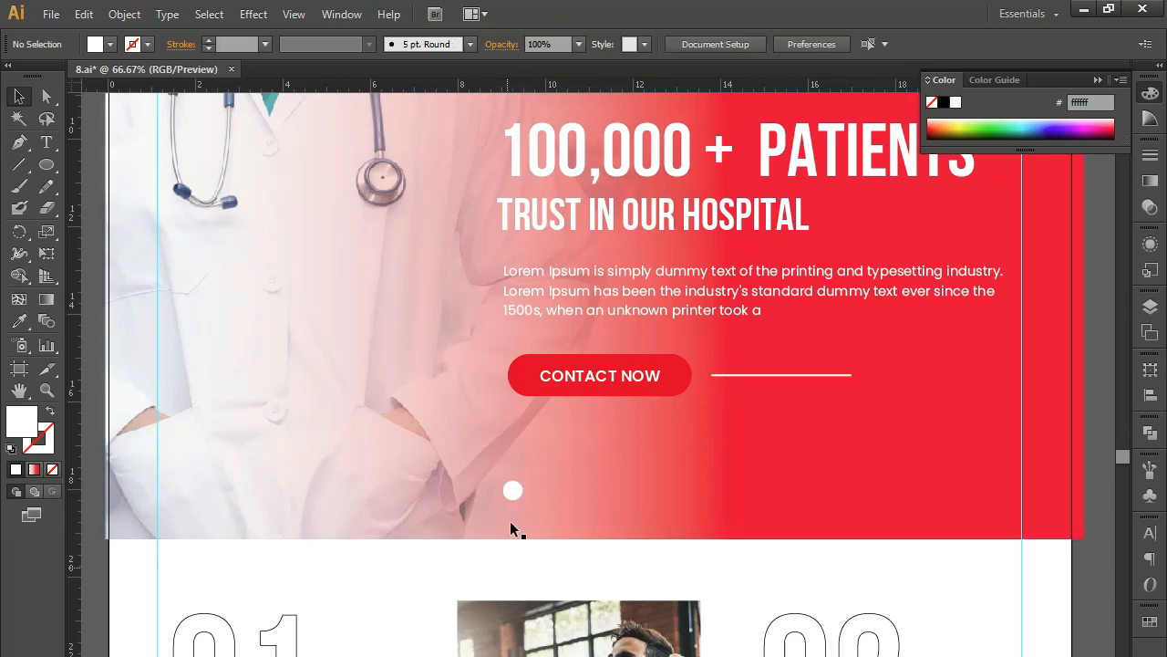
Duplicate the white slider dot beside the original and turn the copy into an unfilled ring with a 5 pt white stroke.
left_click(514, 489)
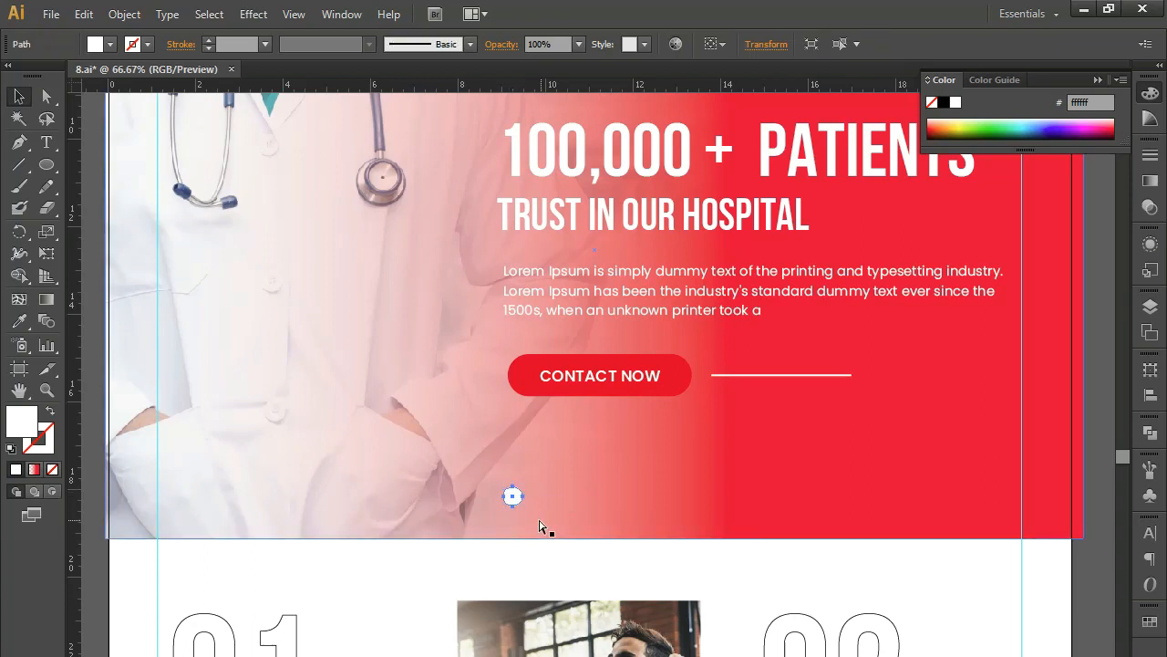
left_click_drag(519, 492, 546, 489)
left_click(50, 411)
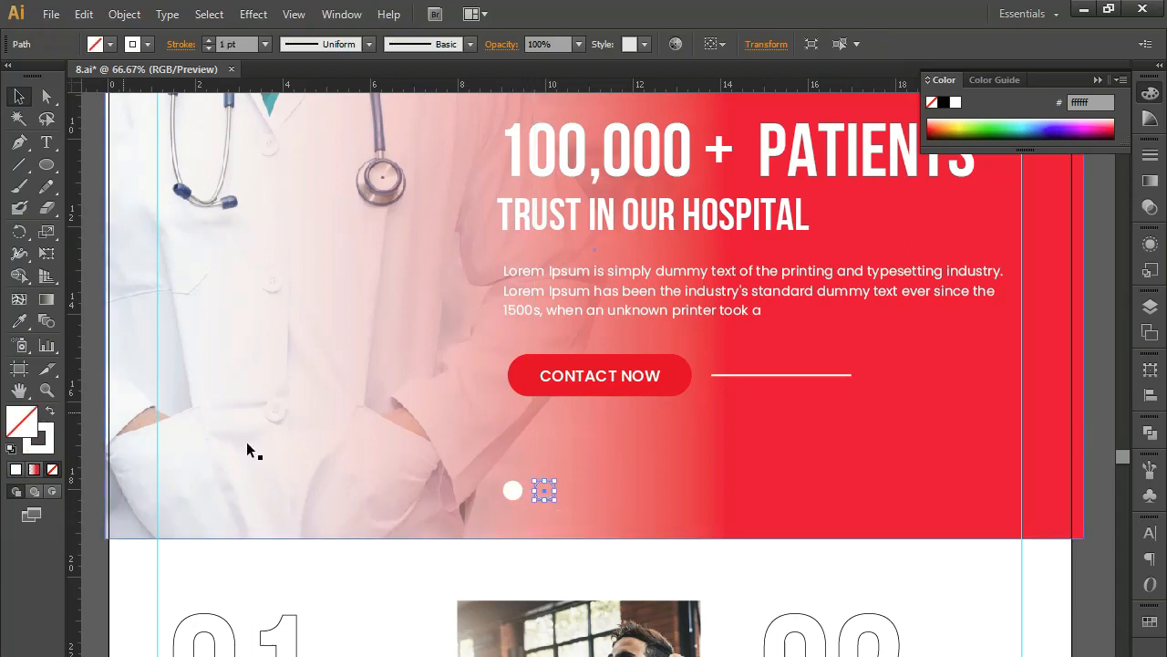
left_click(1149, 157)
left_click(1003, 165)
scroll(1003, 165, "up", 1)
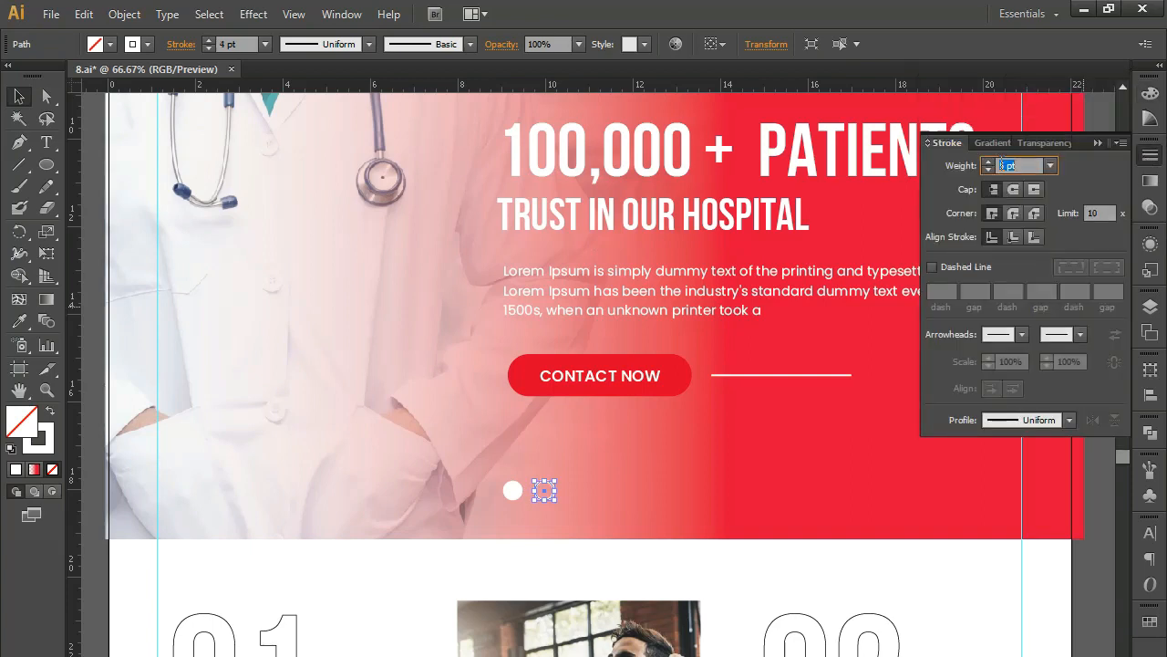
left_click(492, 553)
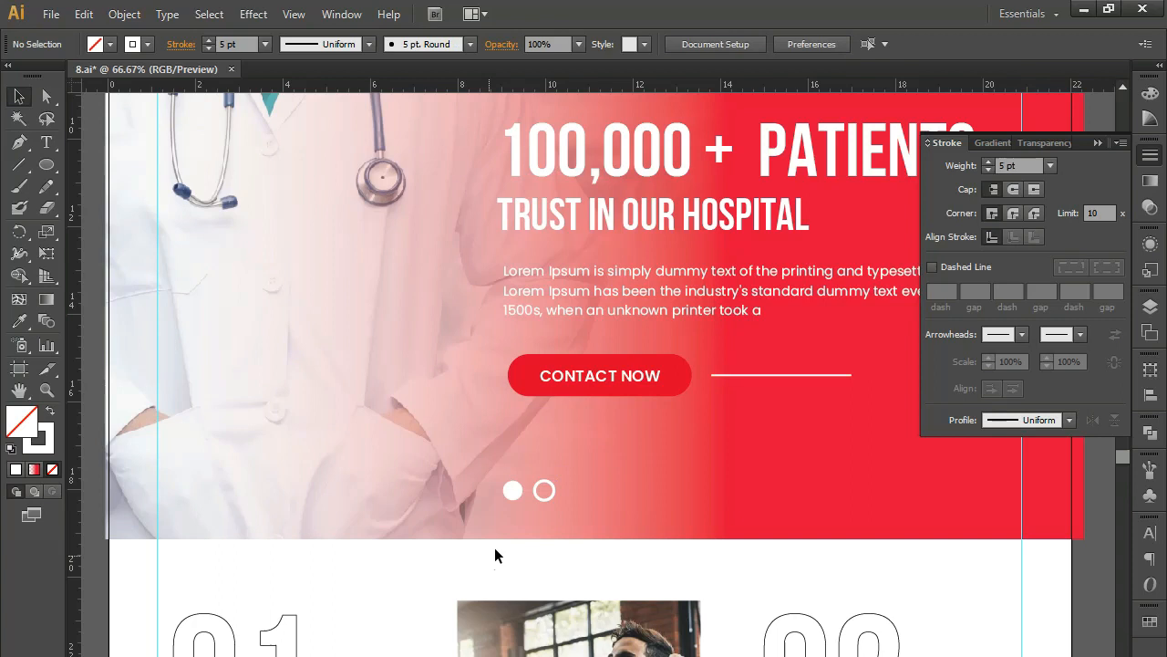
Enlarge the ring slightly, nudge it away from the solid dot and set its stroke weight to 4 pt.
left_click(554, 489)
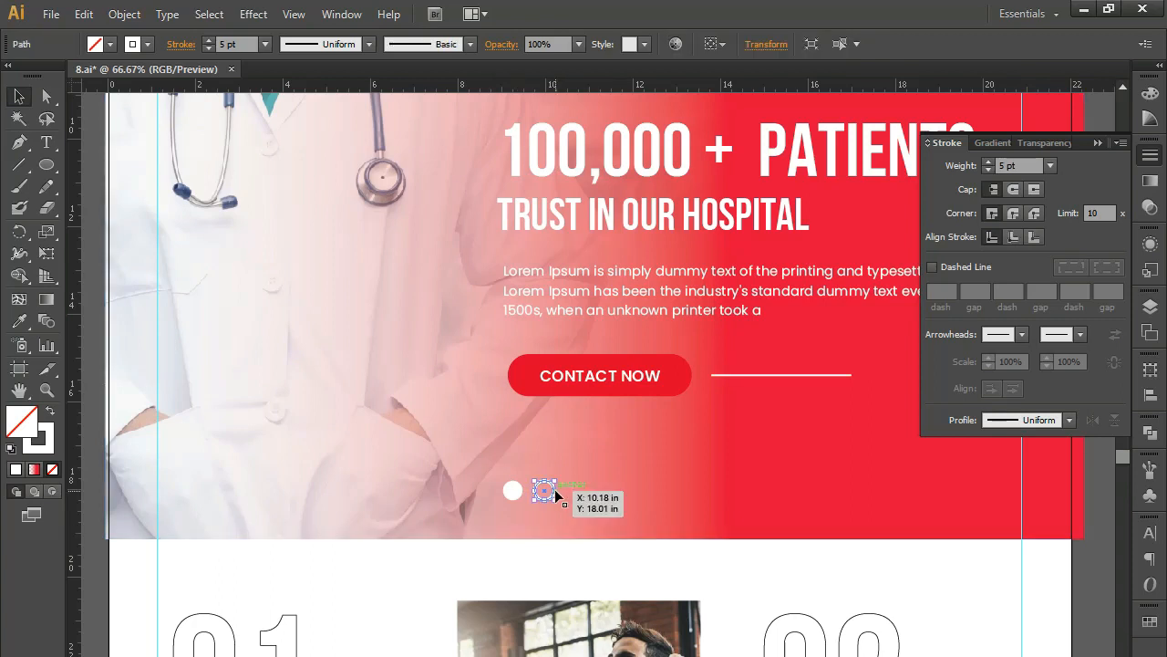
left_click_drag(556, 501, 567, 503)
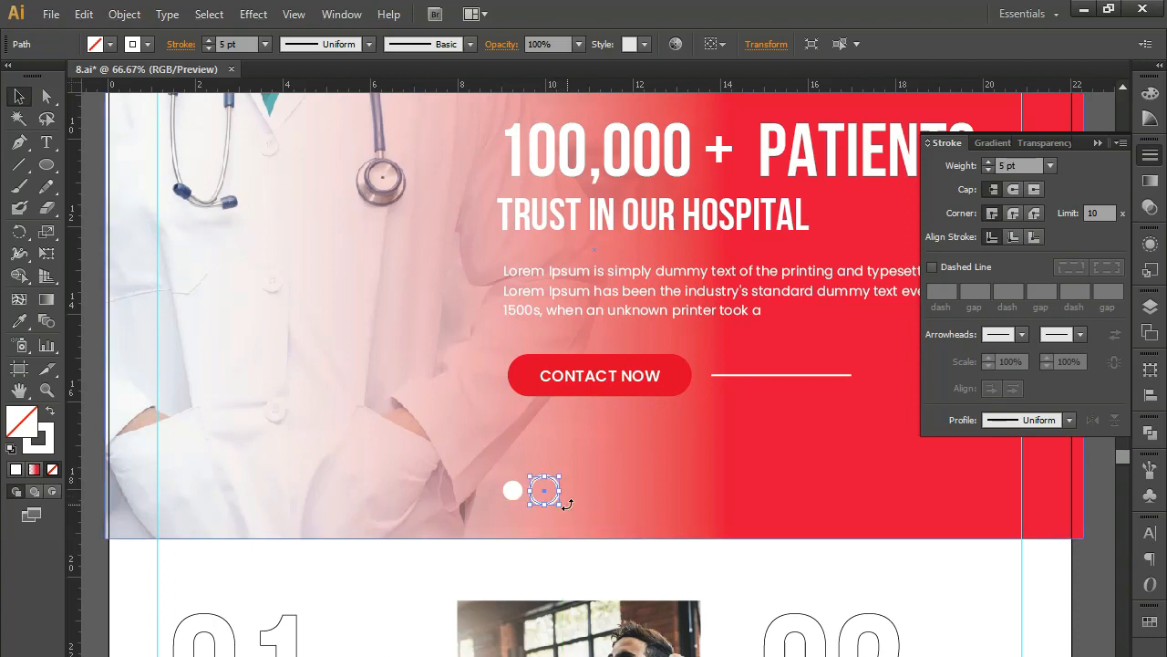
key("Right")
key("Right")
key("ctrl+plus")
key("ctrl+plus")
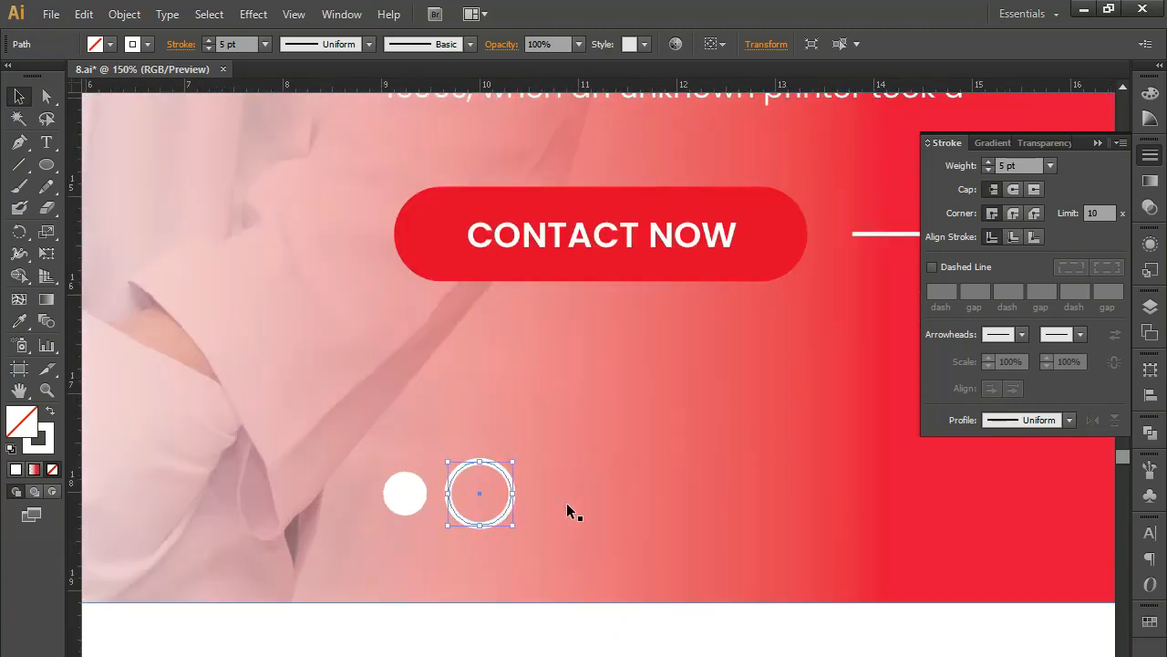
left_click_drag(514, 463, 512, 463)
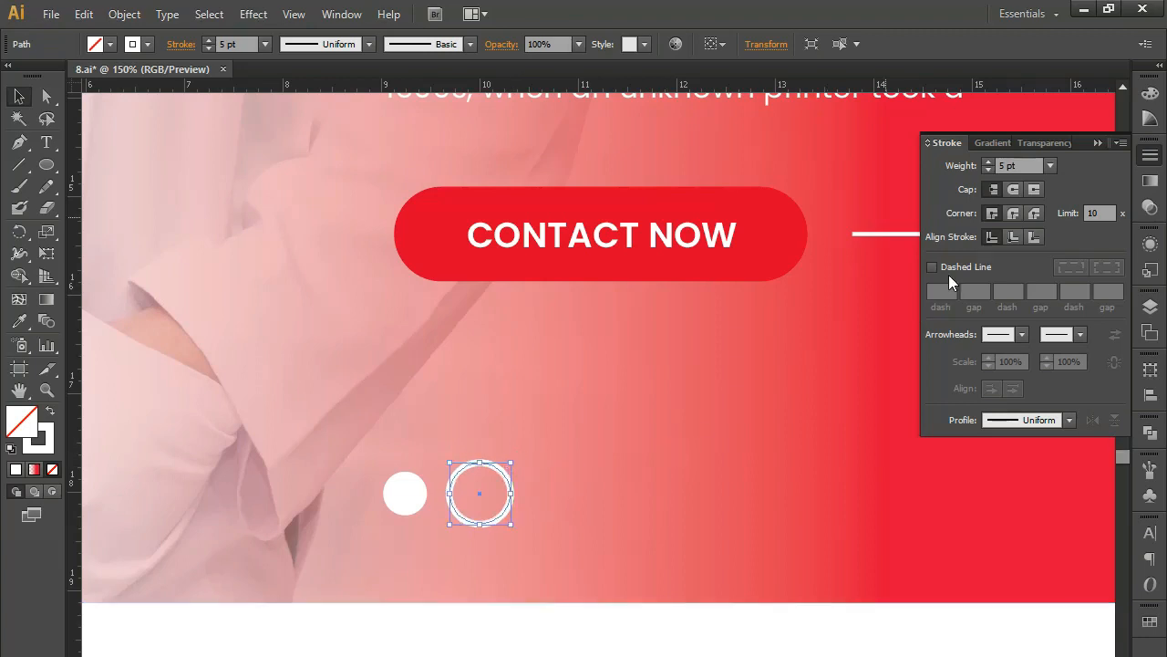
left_click(1004, 168)
key("Down")
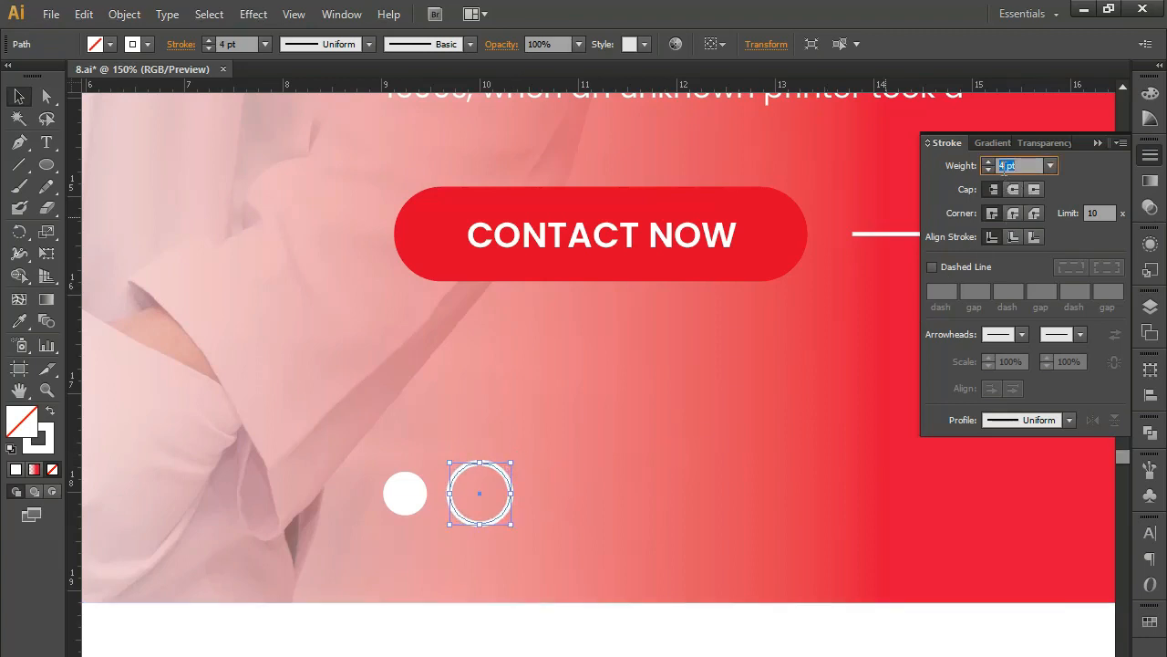
Place a smaller copy of the solid white dot at the centre of the ring.
left_click(415, 491)
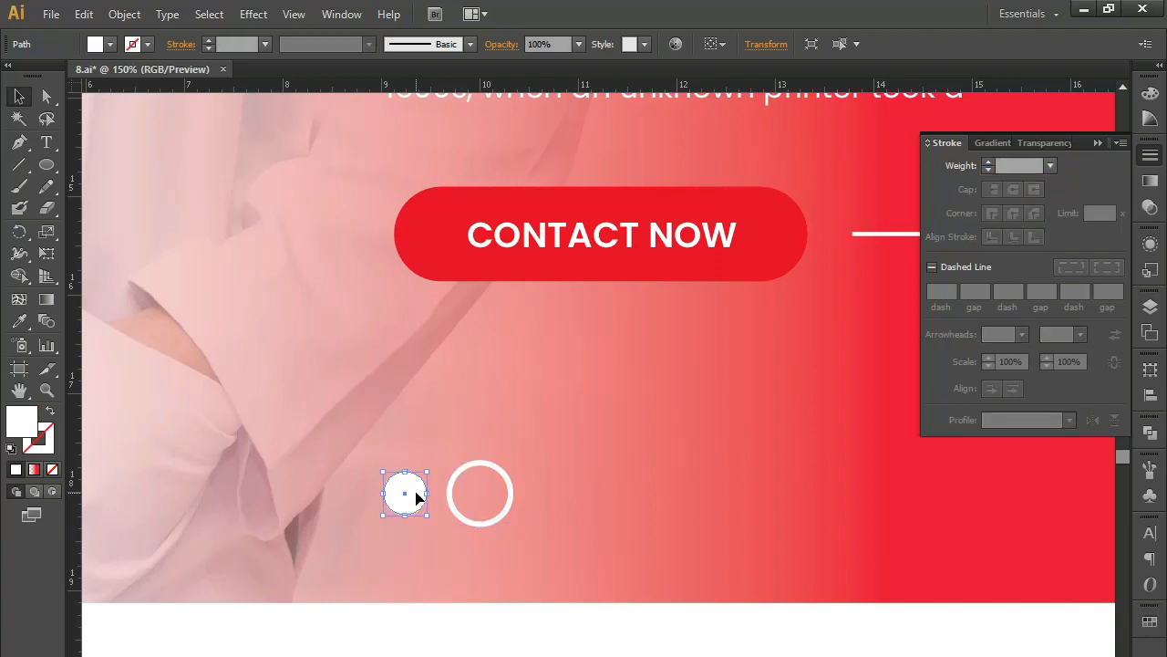
mouse_move(404, 492)
left_mouse_down()
mouse_move(456, 497)
mouse_move(494, 481)
left_mouse_up()
key("Left")
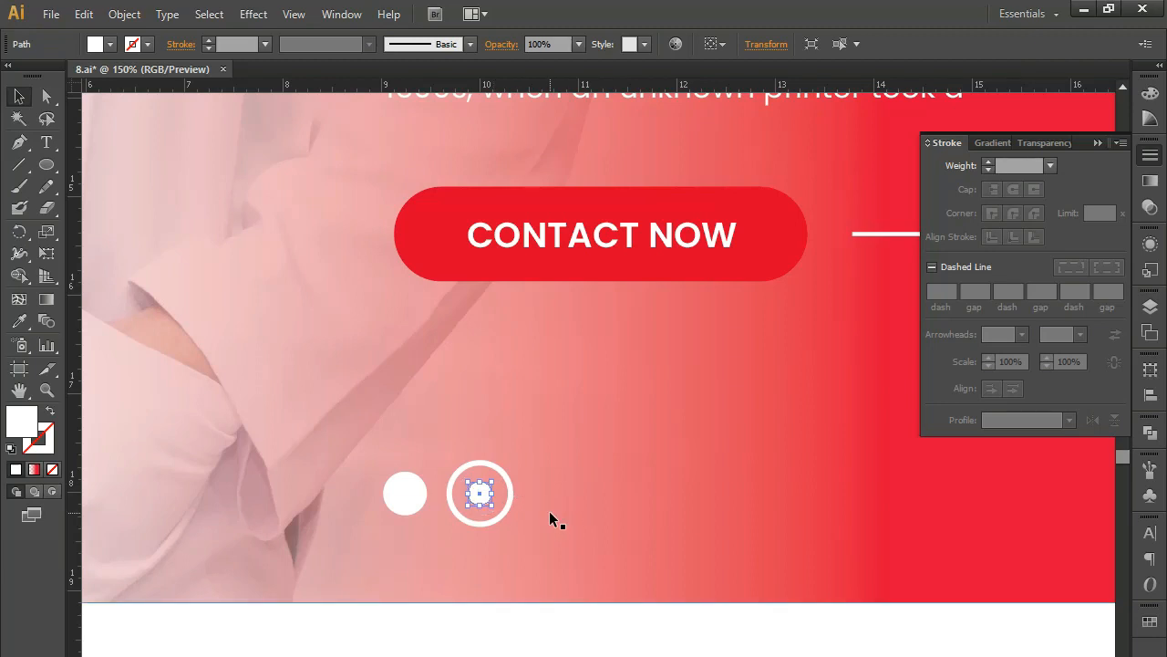
left_click(537, 647)
key("ctrl+minus")
key("ctrl+minus")
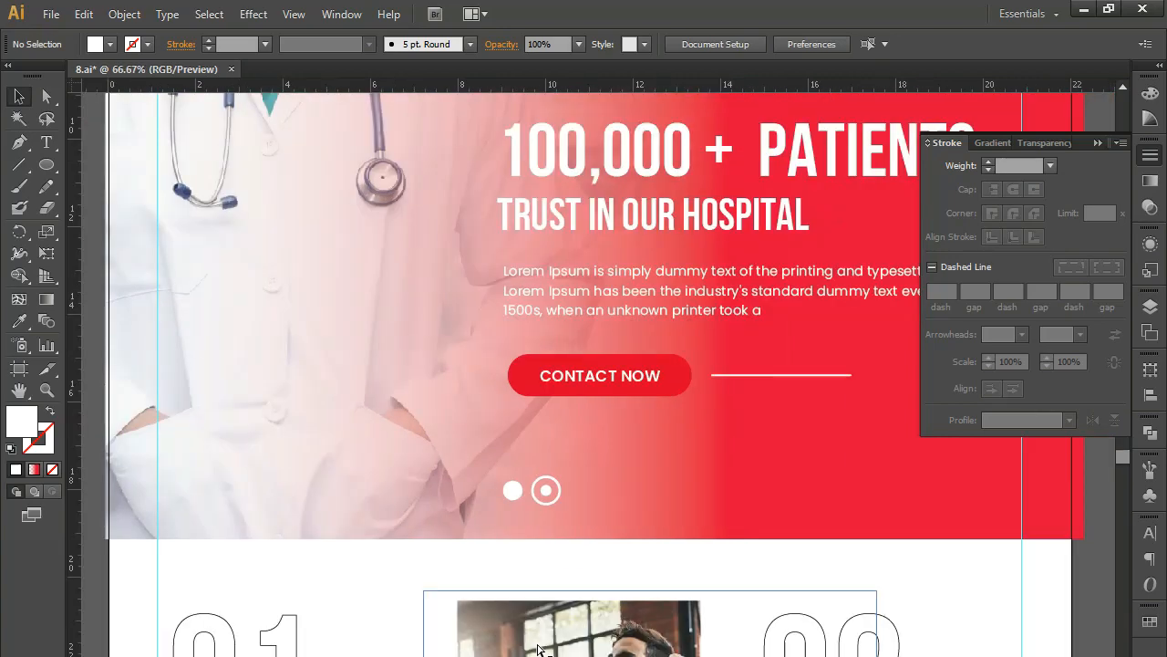
key("ctrl+minus")
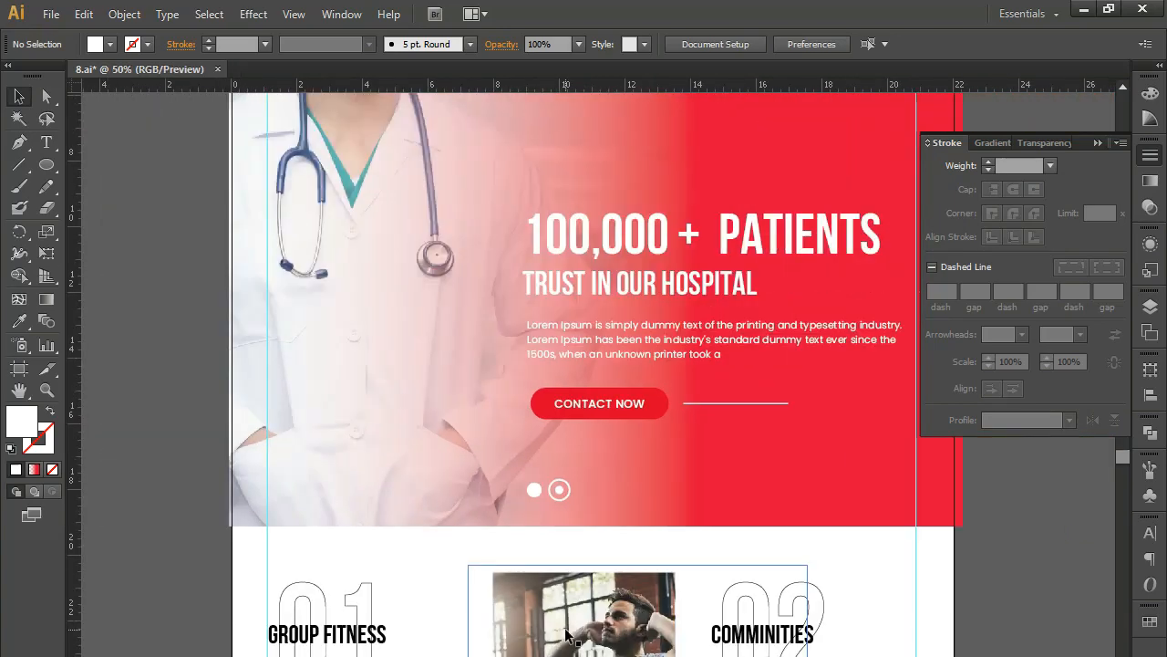
Group the solid dot, the ring and the ring's inner dot below the banner's button.
left_click(538, 489)
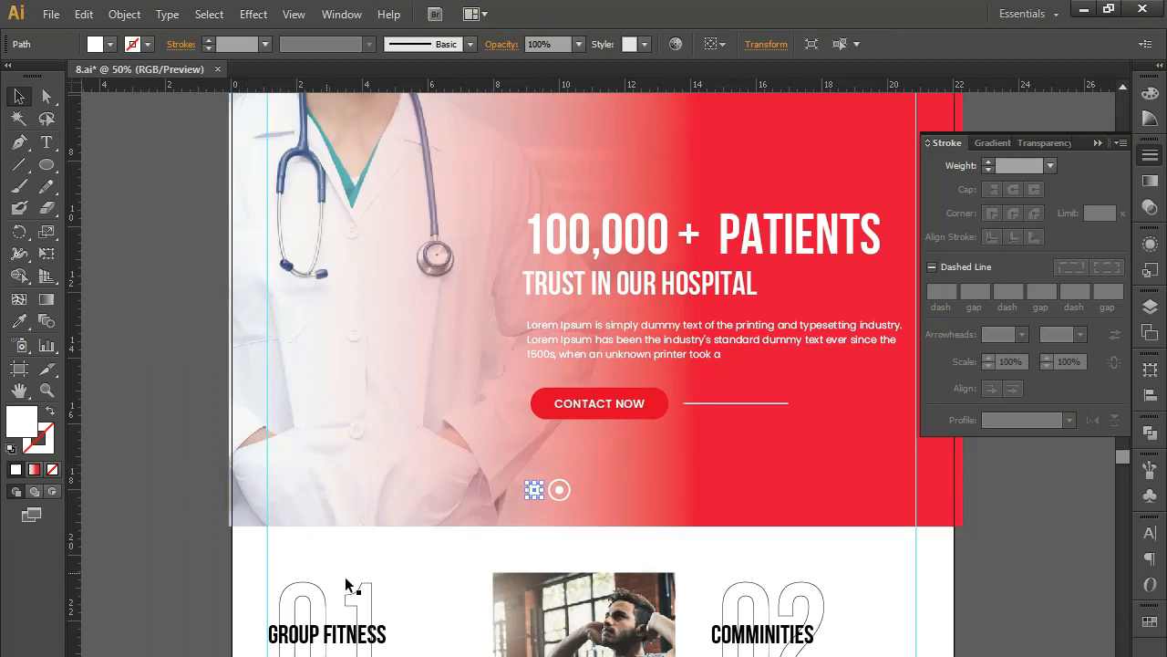
left_click(422, 551)
key("ctrl+minus")
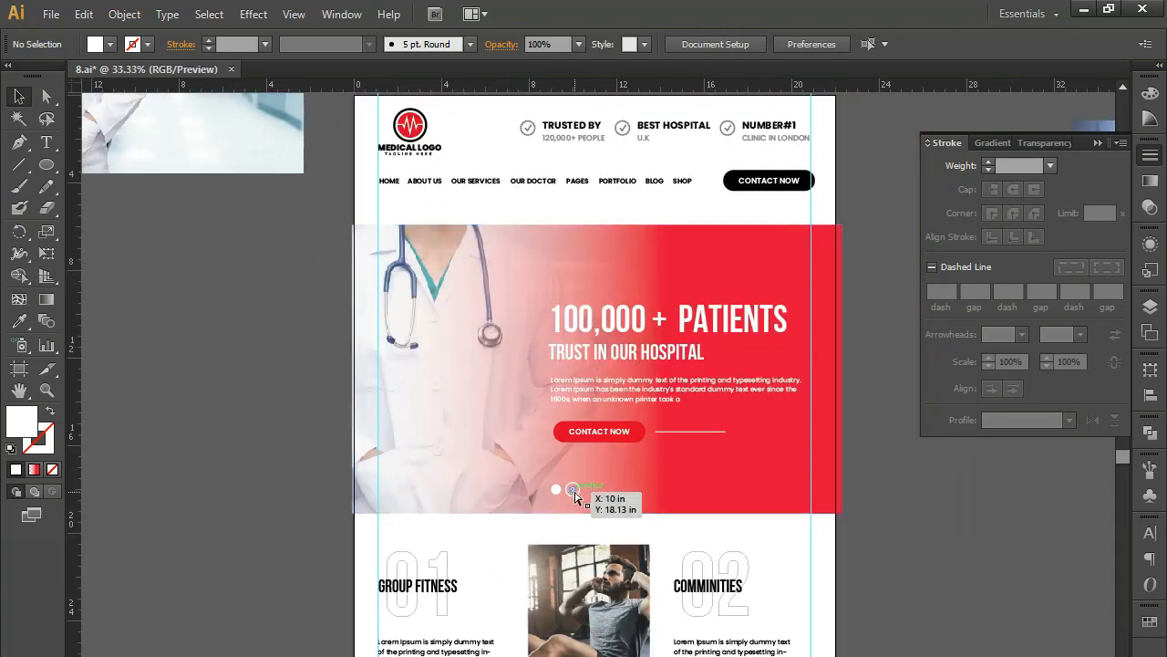
scroll(575, 495, "up", 2)
scroll(575, 493, "up", 3)
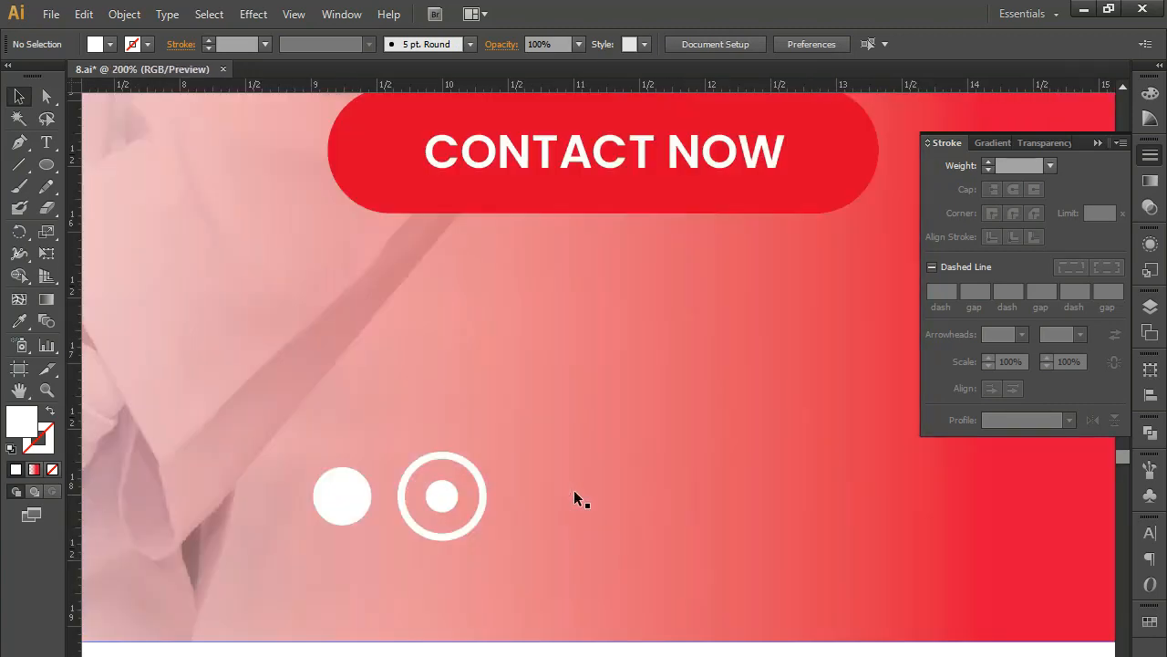
left_click(437, 504)
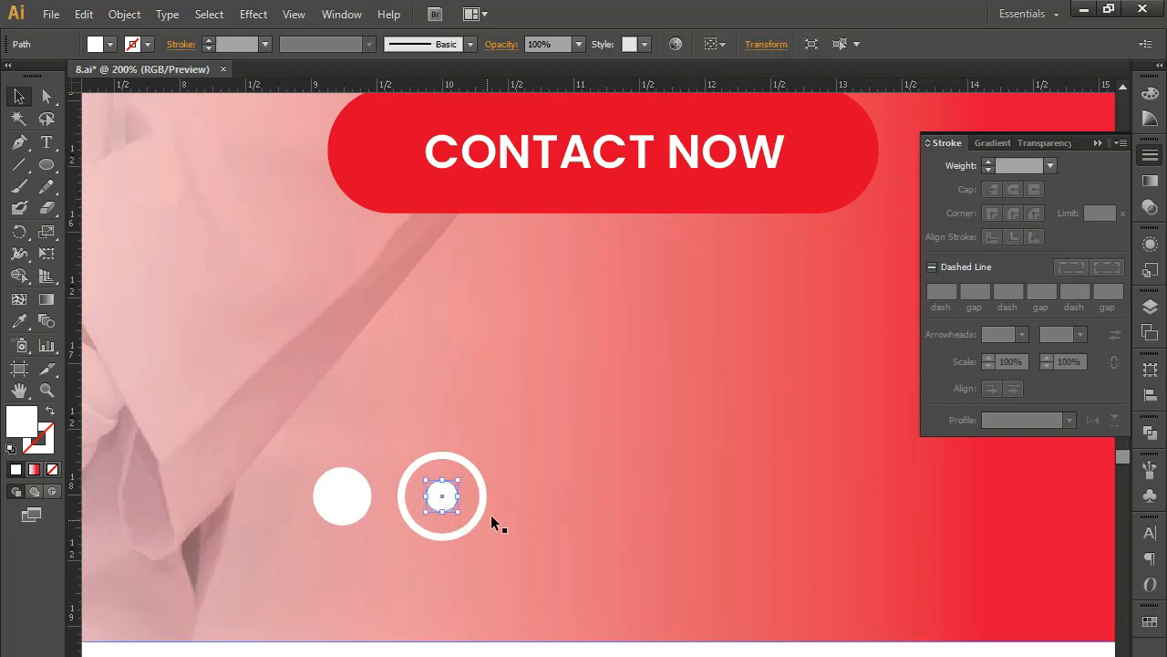
left_click(475, 468, "shift")
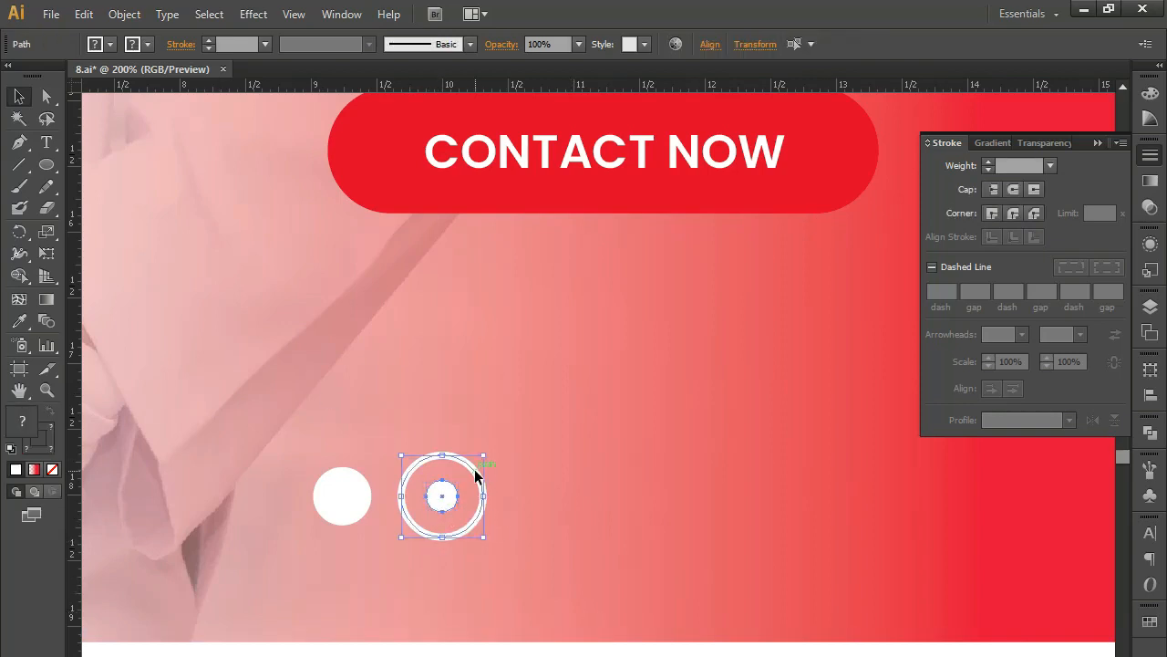
left_click(338, 503, "shift")
key("ctrl+g")
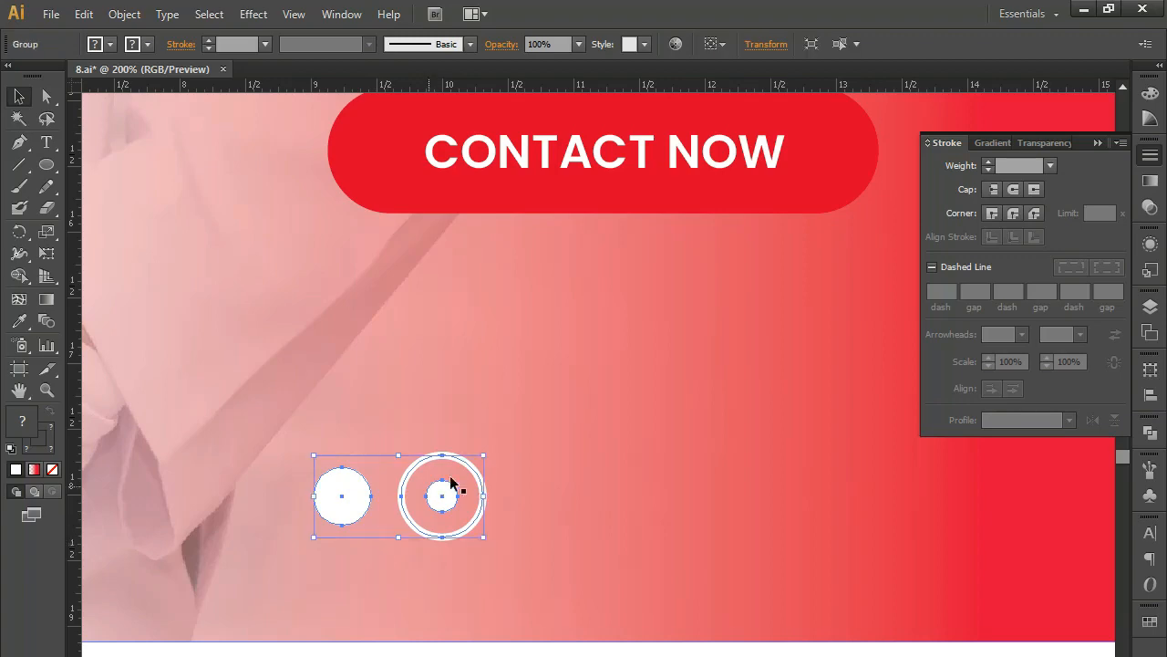
Shift the grouped slider dots to the right beneath the banner's CONTACT NOW button and put the Stroke panel away.
left_click_drag(435, 496, 483, 495)
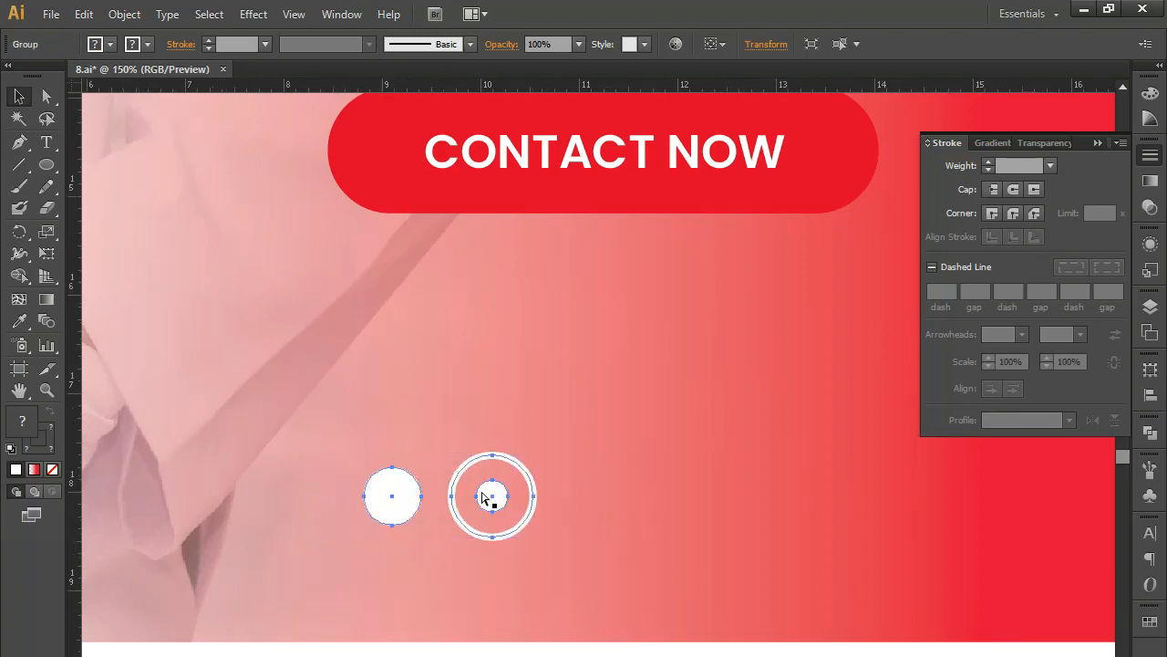
key("ctrl+minus")
key("ctrl+minus")
key("ctrl+minus")
key("ctrl+minus")
key("ctrl+minus")
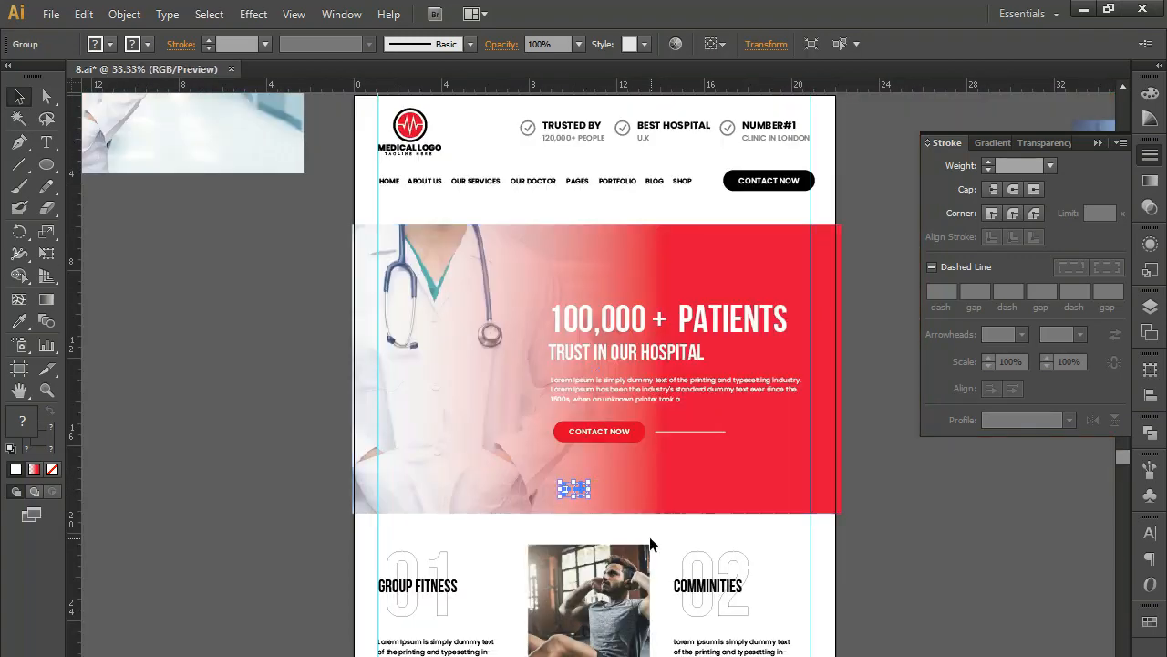
key("shift+Right")
key("shift+Right")
key("shift+Right")
key("shift+Right")
key("shift+Right")
left_click(890, 511)
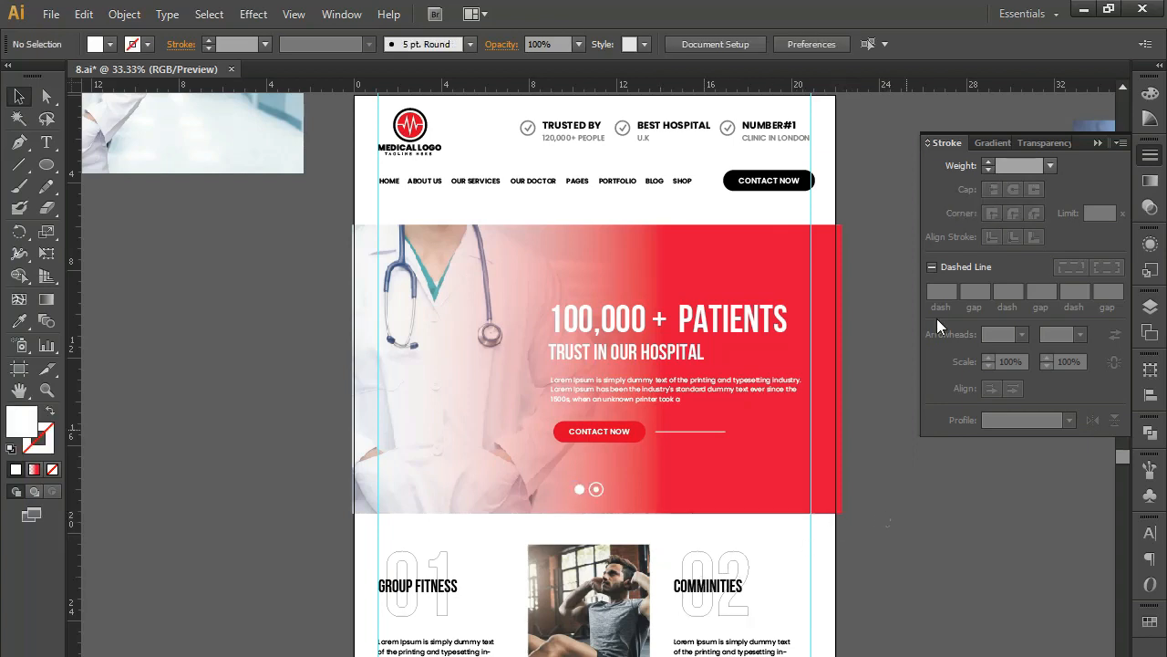
left_click(1096, 142)
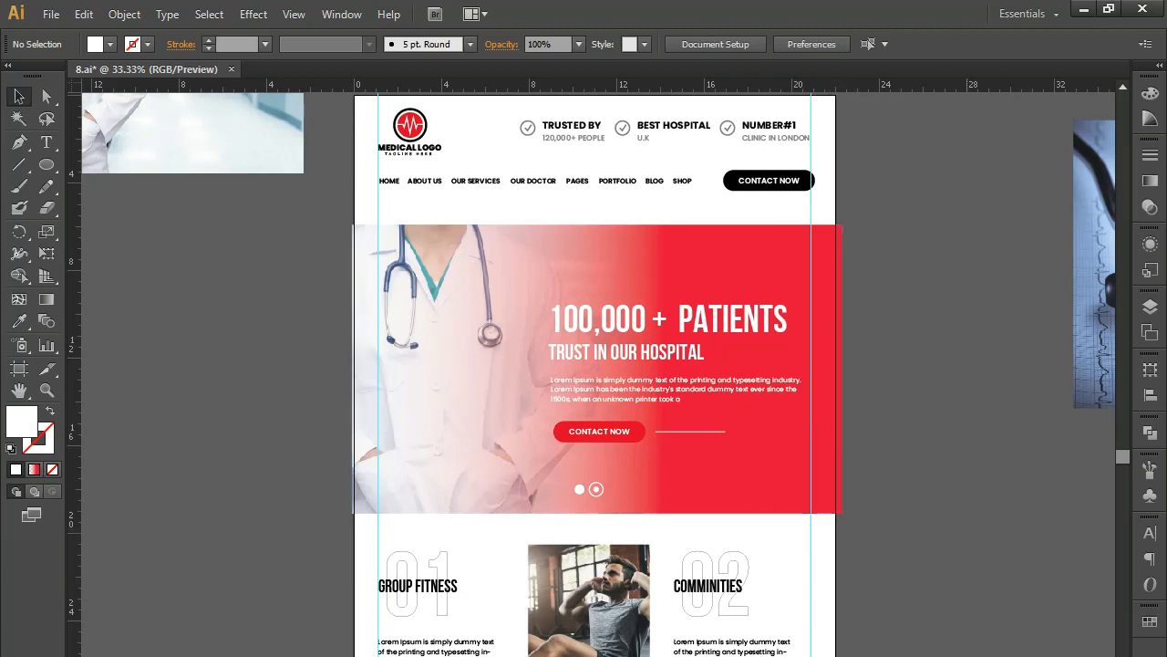
Delete the fitness services section below the banner, with its numbered headings, paragraphs and three photos.
key("alt+Tab")
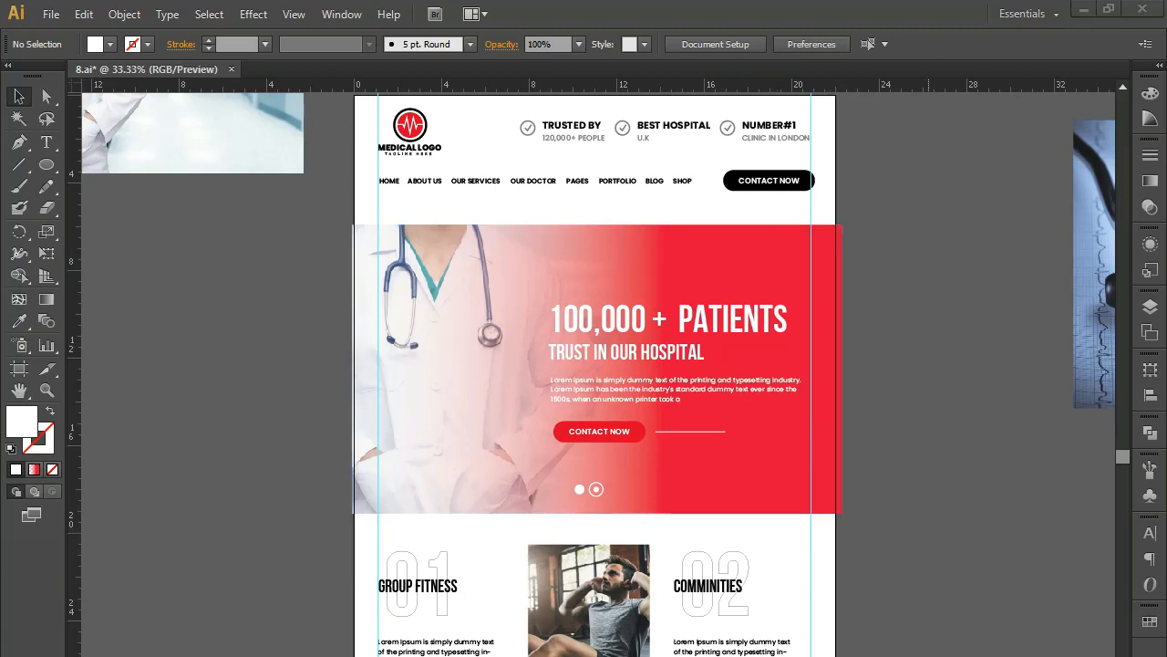
scroll(920, 365, "down", 5)
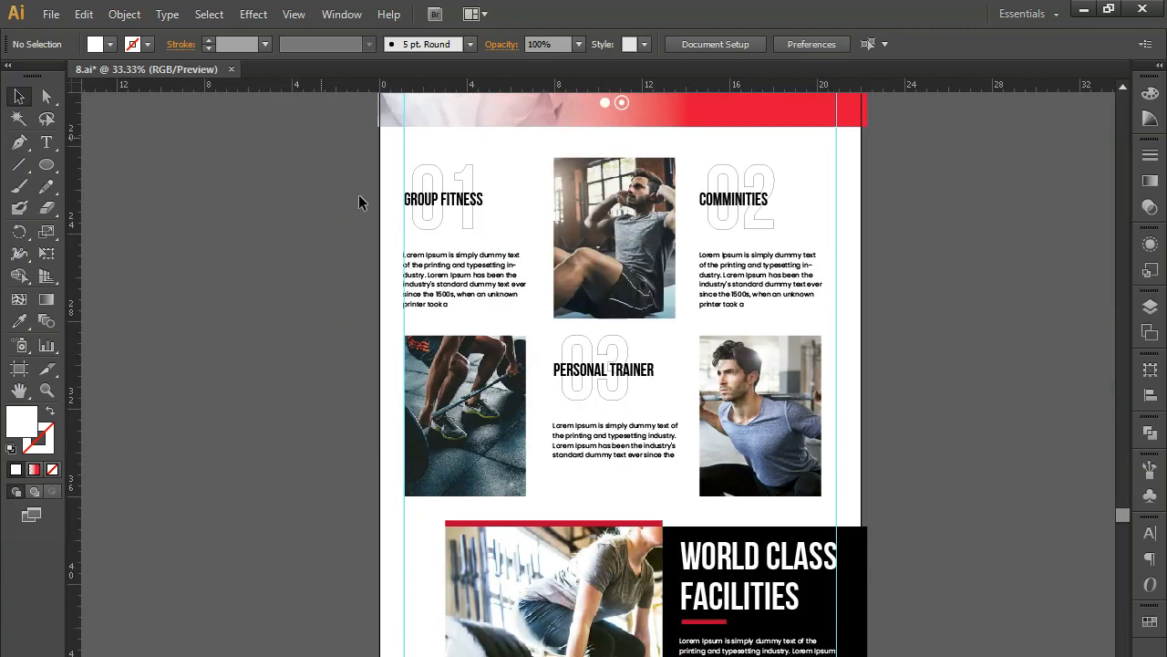
left_click_drag(424, 207, 846, 471)
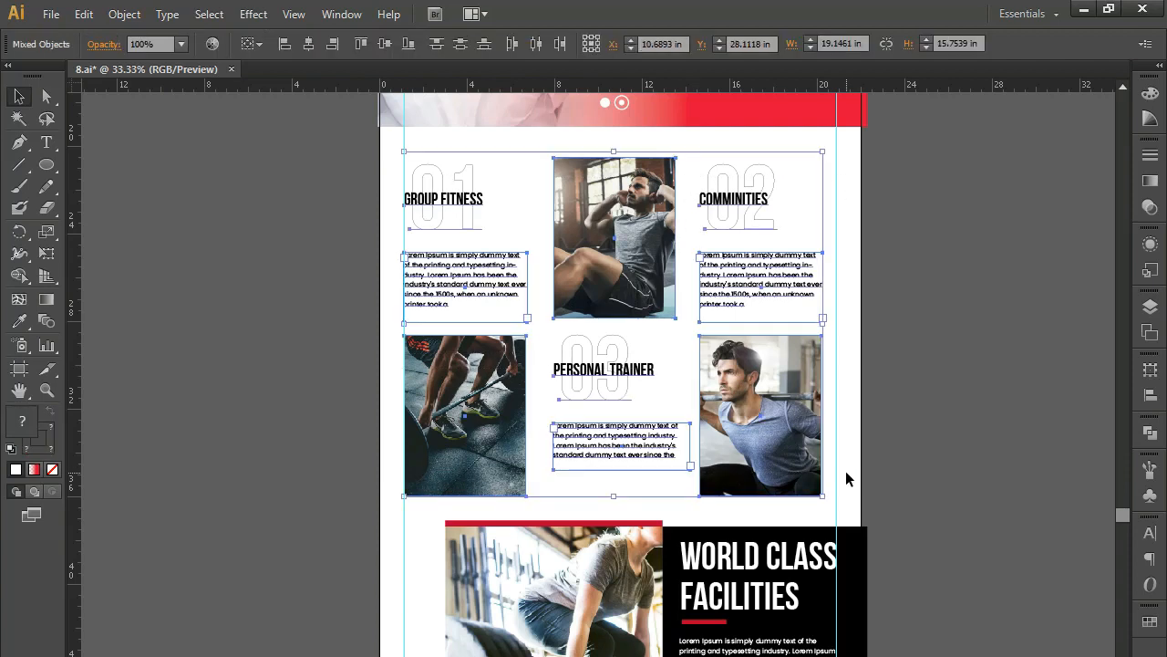
key("Delete")
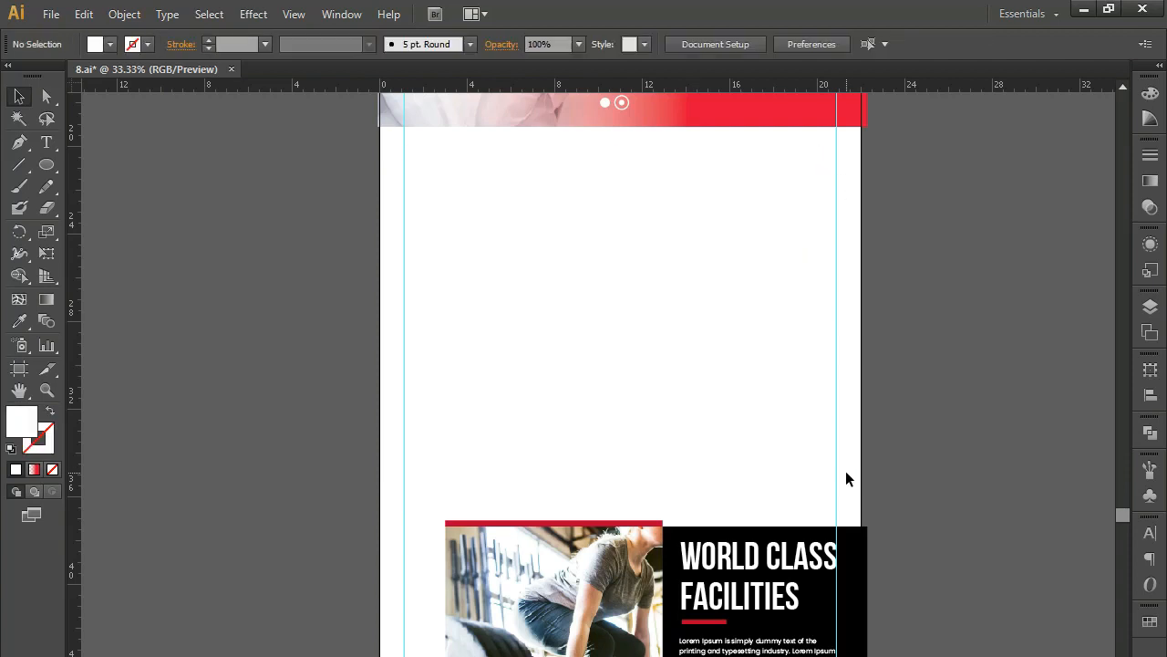
Draw a full-width rectangle directly beneath the hero banner and fill it with the red swatch.
left_click(47, 166)
left_click(127, 161)
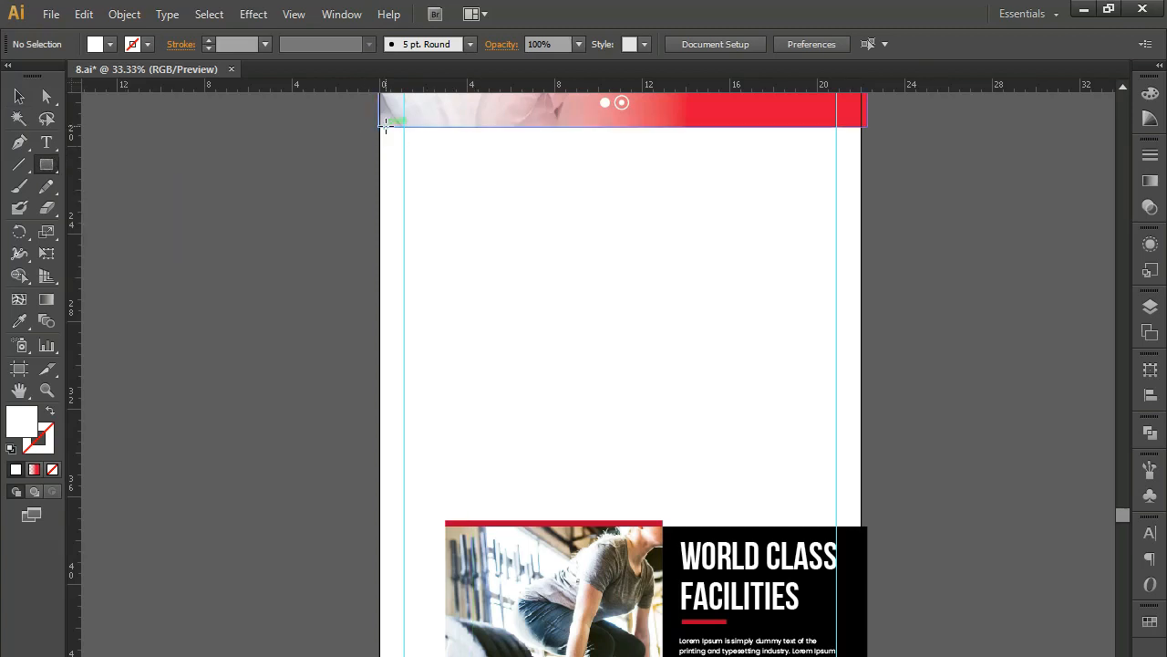
mouse_move(380, 128)
left_mouse_down()
mouse_move(647, 218)
mouse_move(799, 326)
mouse_move(847, 336)
mouse_move(865, 374)
left_mouse_up()
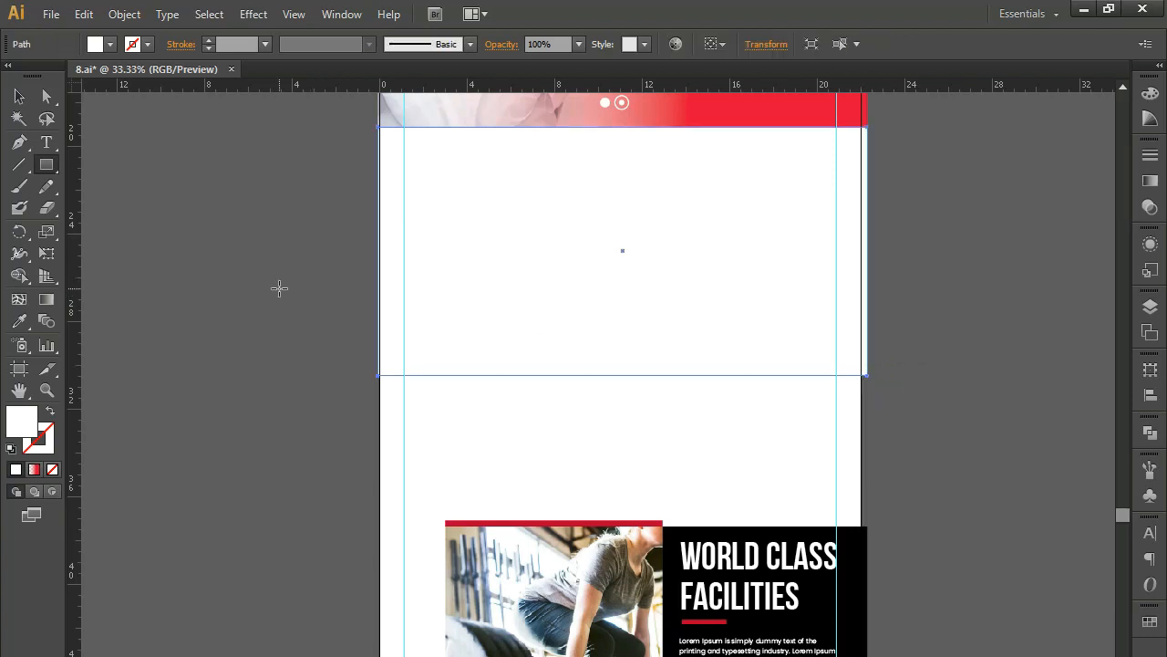
left_click(1150, 621)
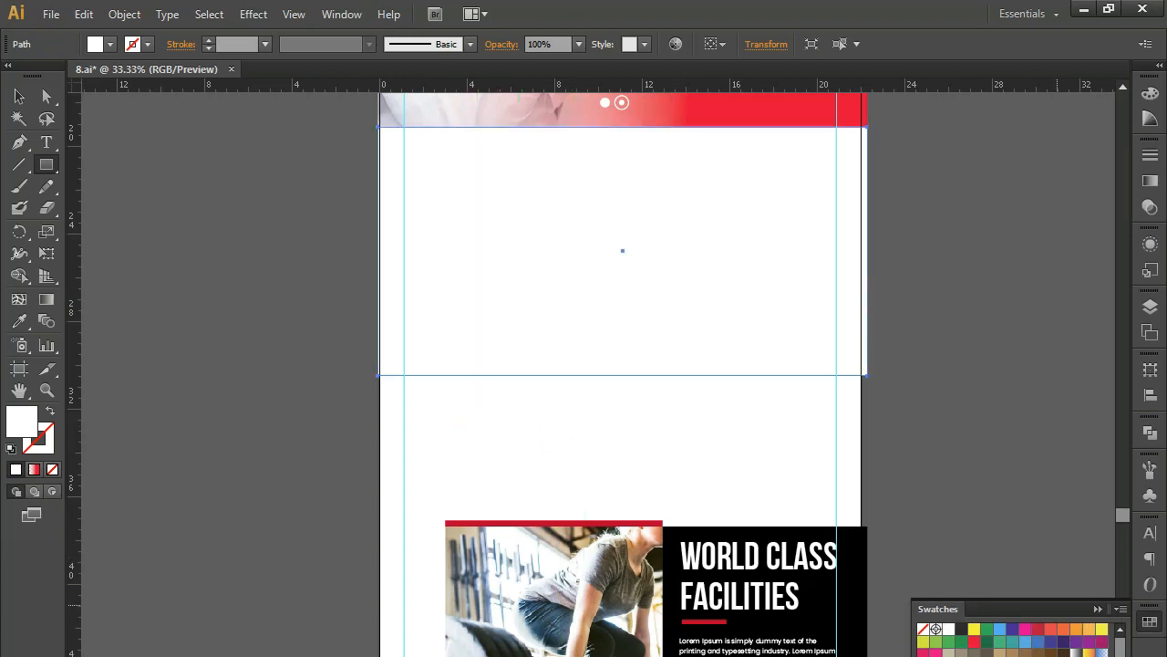
left_click(974, 642)
left_click(11, 90)
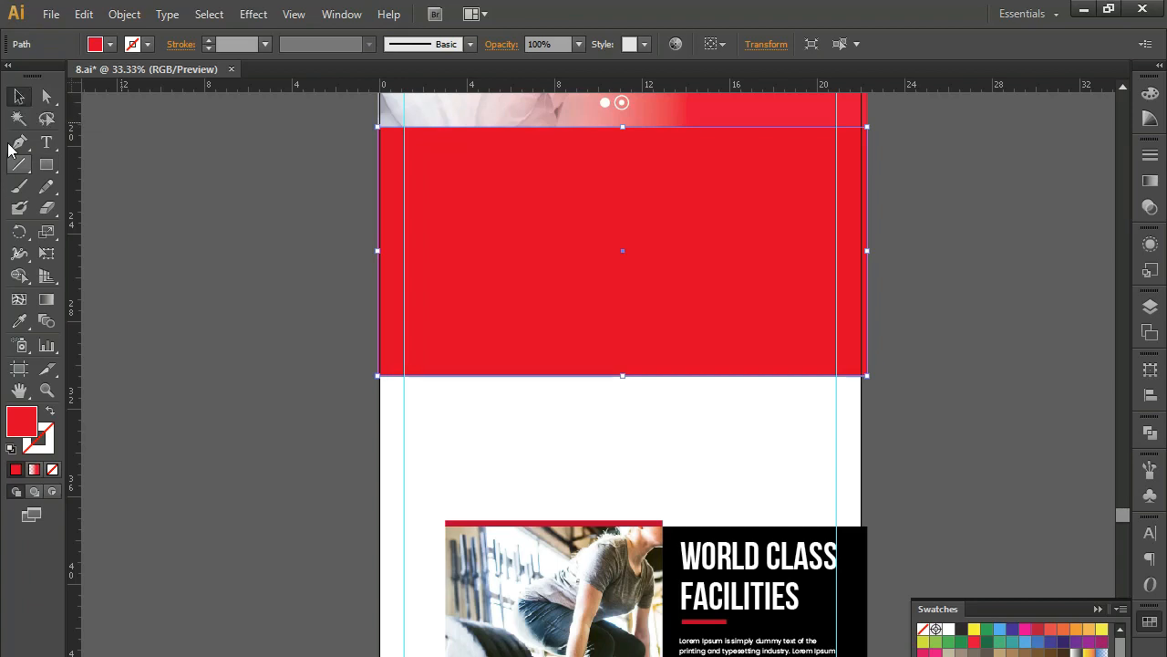
left_click(143, 193)
Place the WORLD CLASS FACILITIES heading in the upper left of the red band and bring it to the front.
left_click_drag(173, 201, 270, 497)
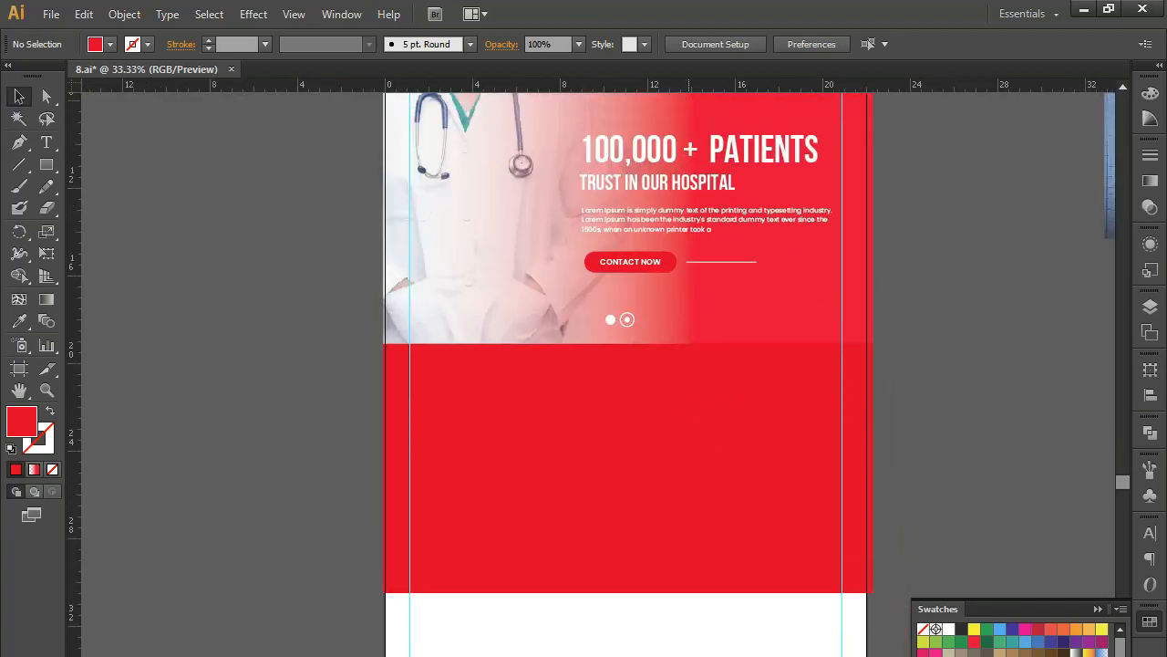
left_click(736, 151)
left_click_drag(748, 655, 504, 396)
right_click(503, 394)
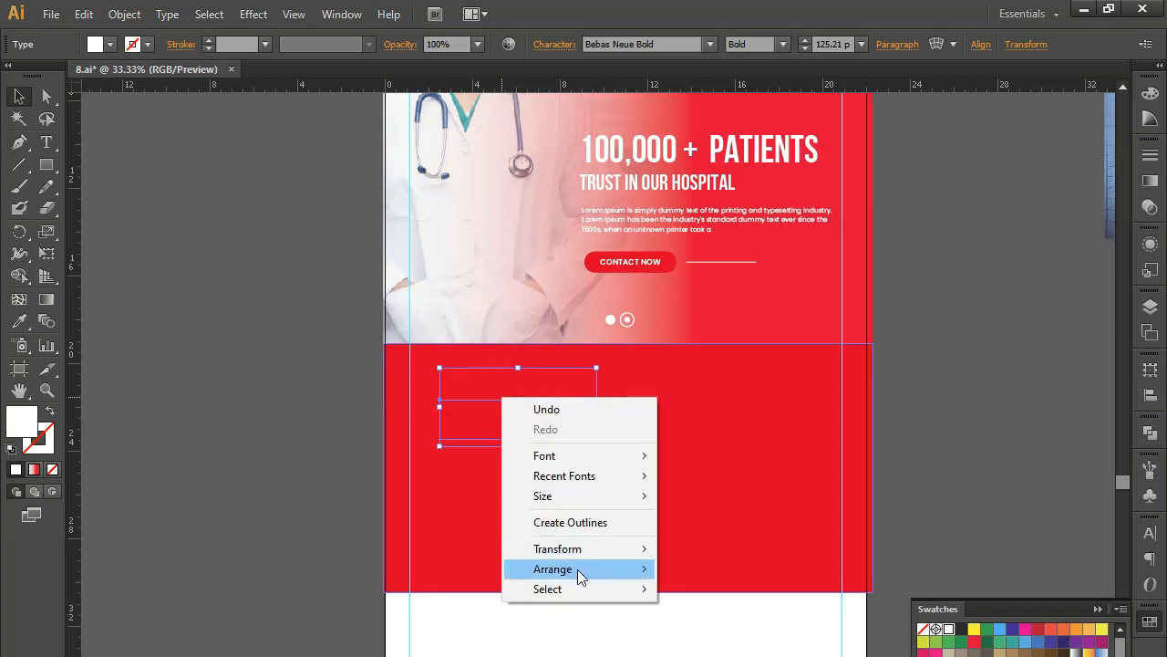
mouse_move(638, 573)
left_click(721, 569)
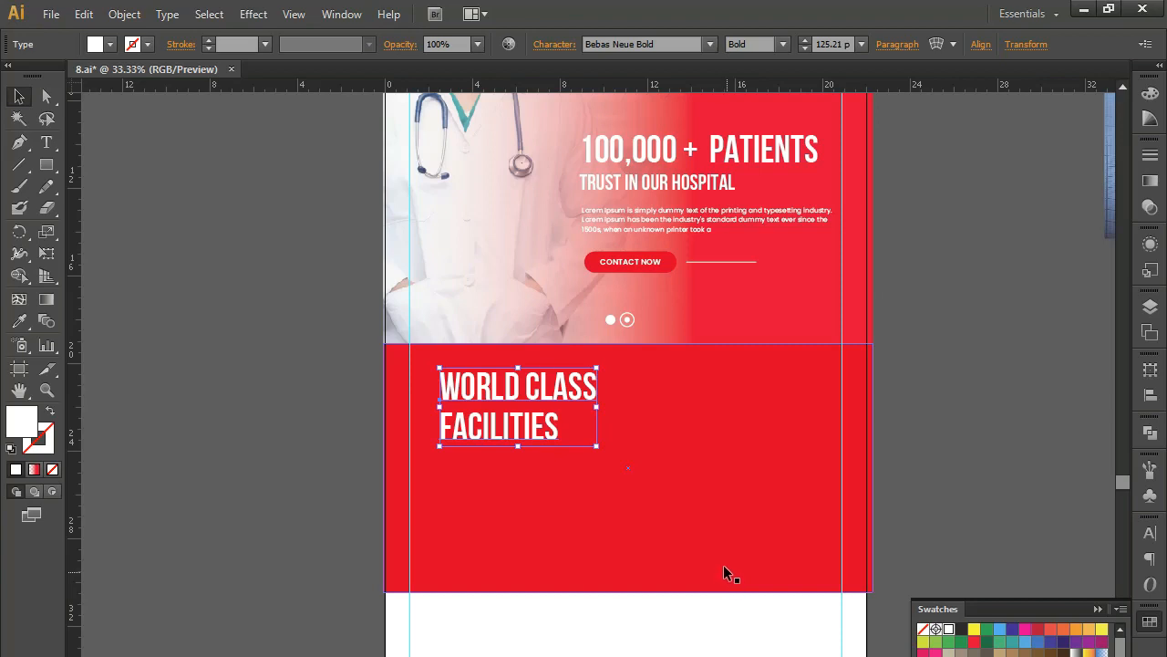
Replace the WORLD CLASS FACILITIES heading's text with EMERGENCY SERVICE and scale it down to about 64 pt.
double_click(544, 394)
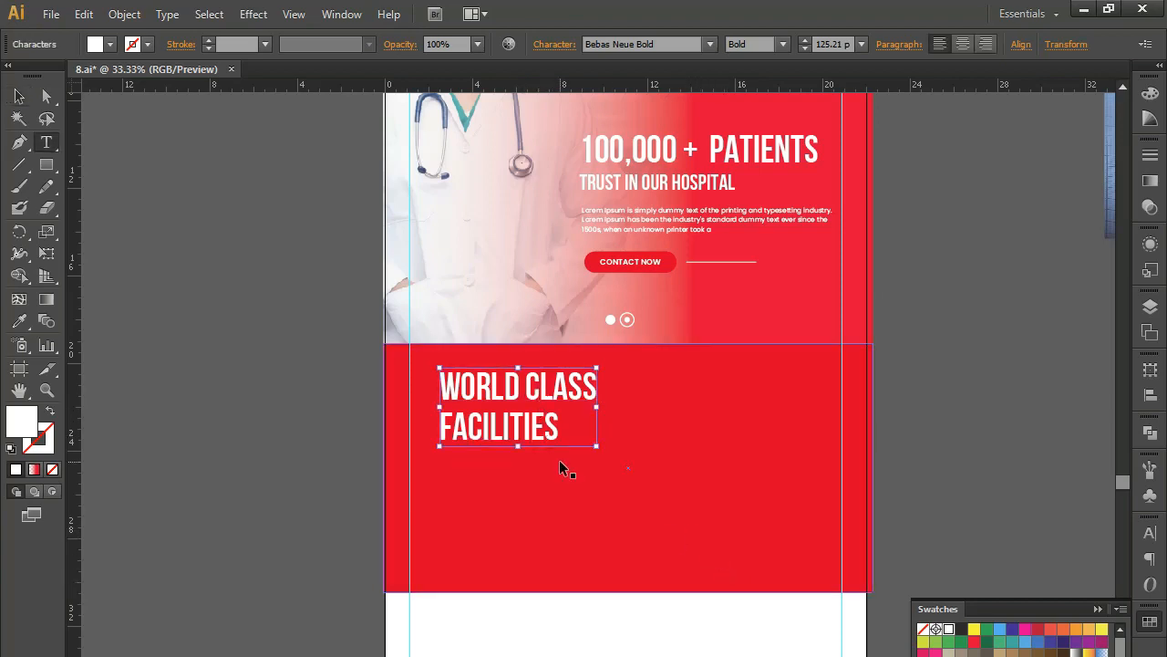
key("ctrl+a")
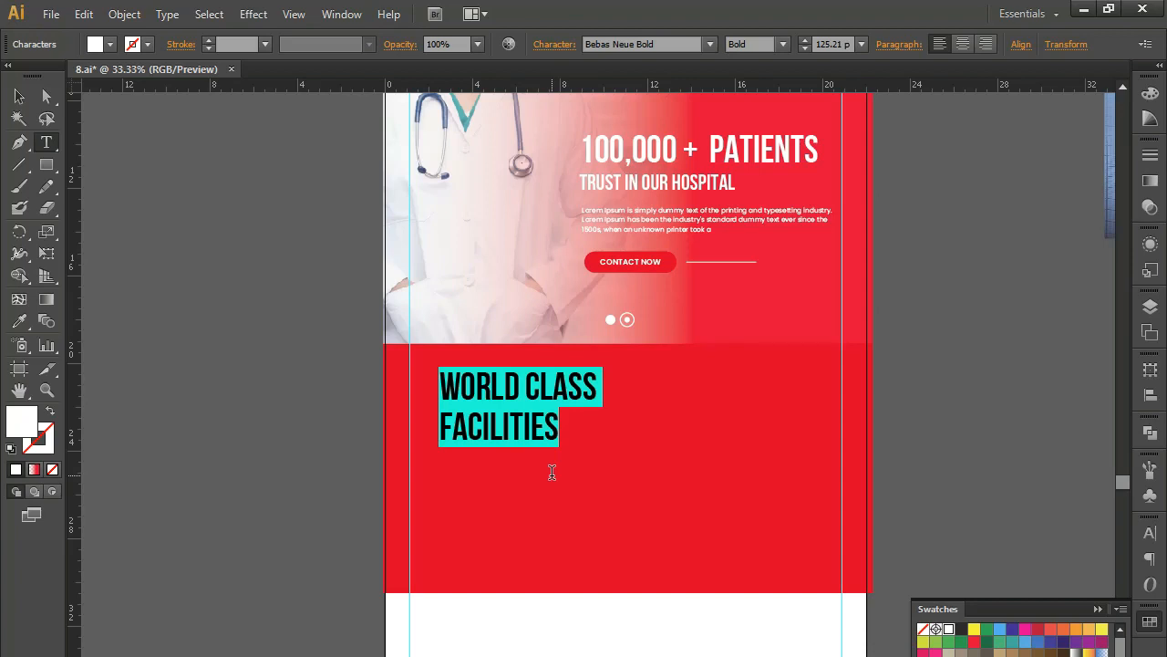
type("EMER")
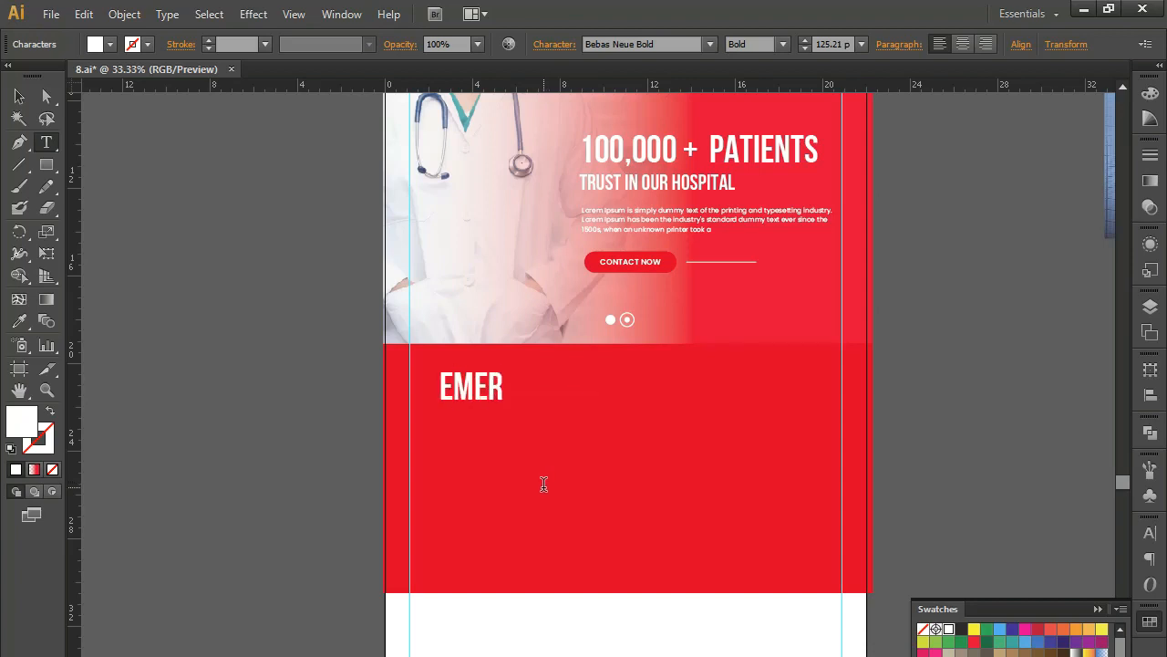
type("GEN")
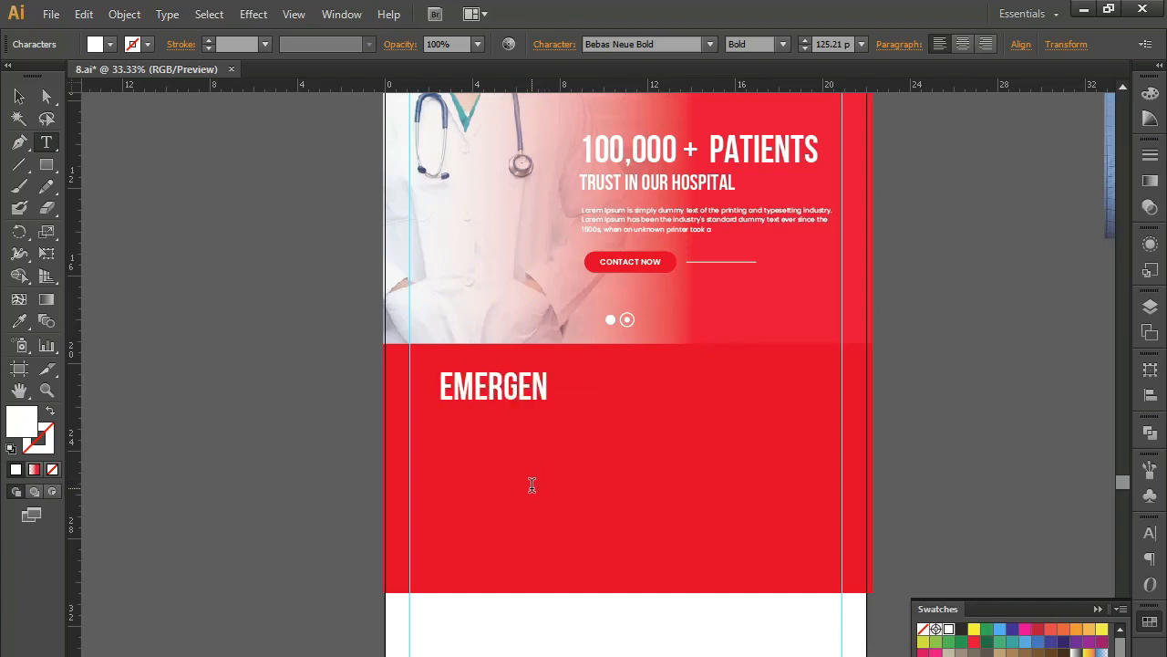
type("CY SERVI")
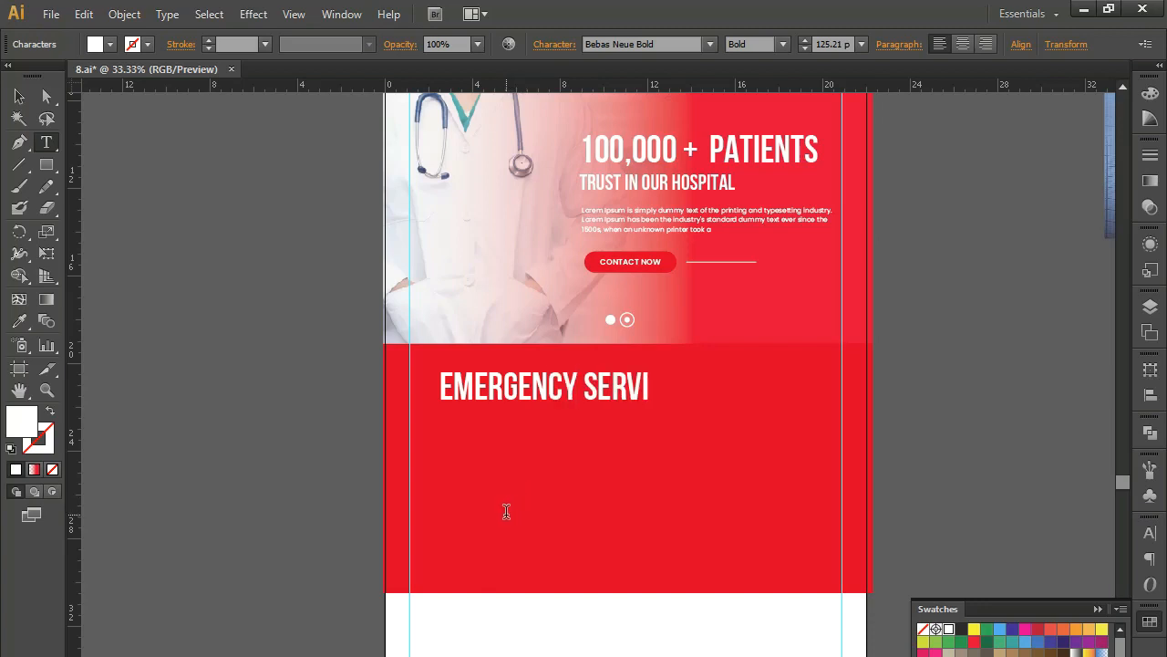
type("CE")
left_click(19, 95)
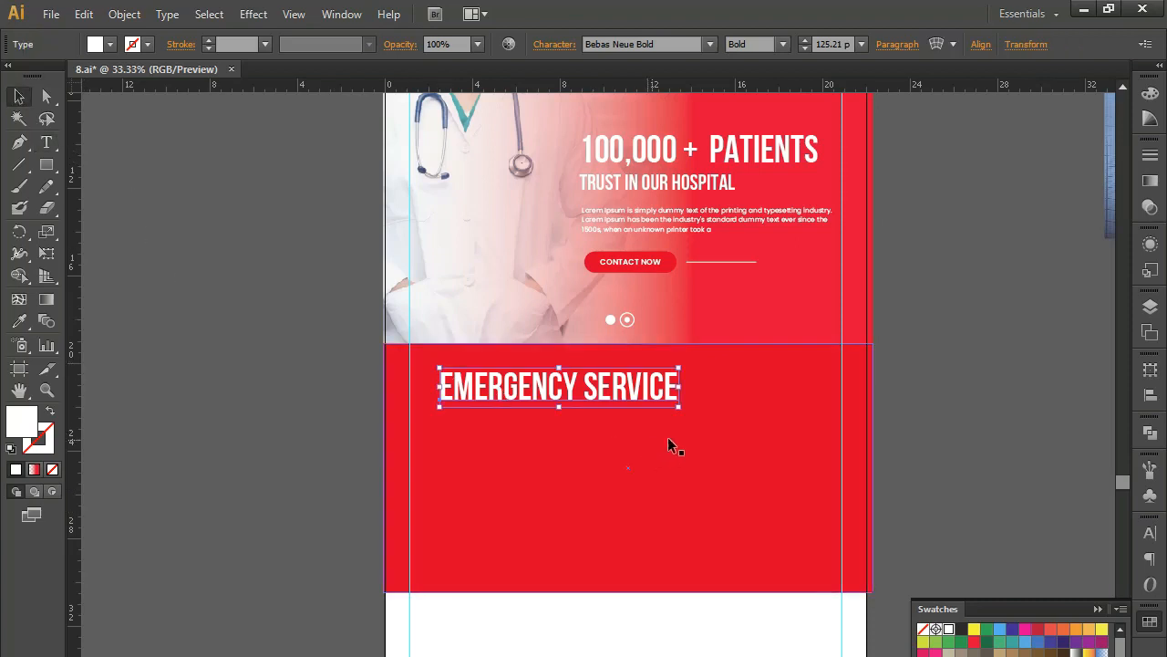
left_click_drag(676, 410, 610, 387)
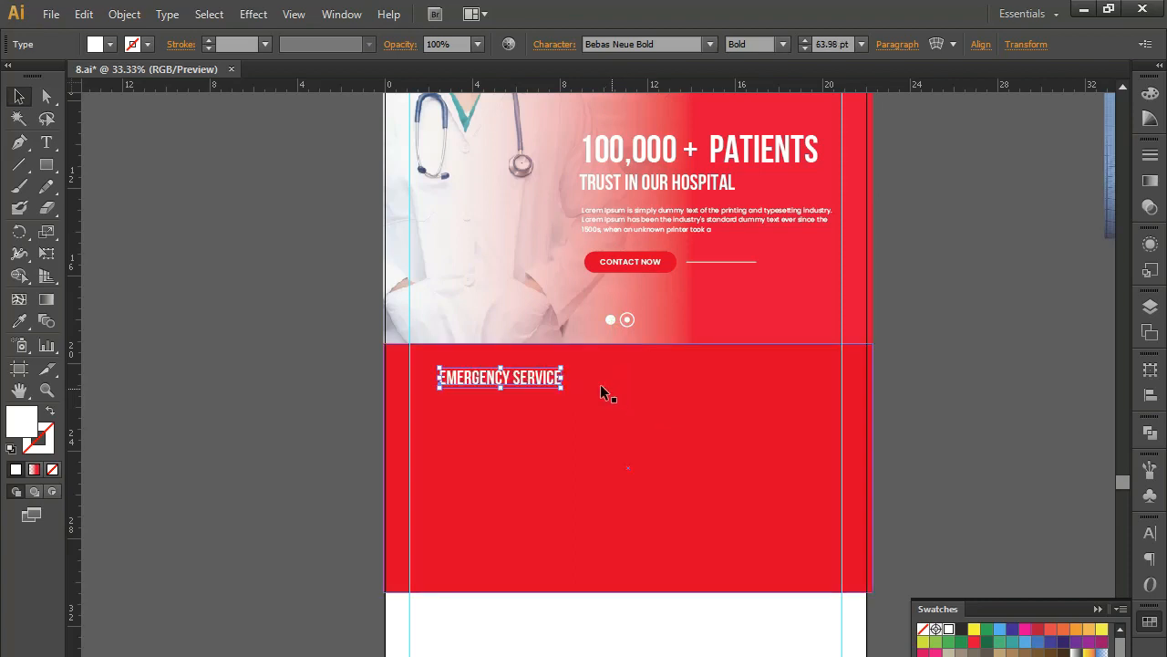
left_click(365, 376)
key("ctrl+plus")
left_click_drag(305, 270, 357, 326)
left_click(720, 155)
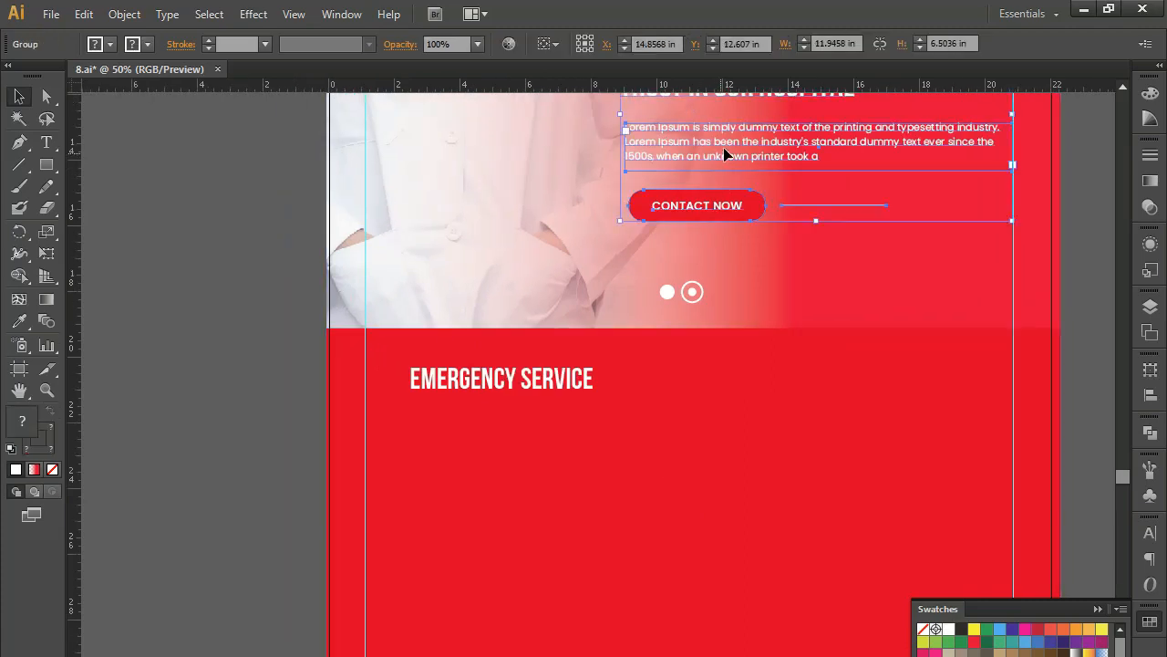
left_click_drag(730, 151, 732, 151)
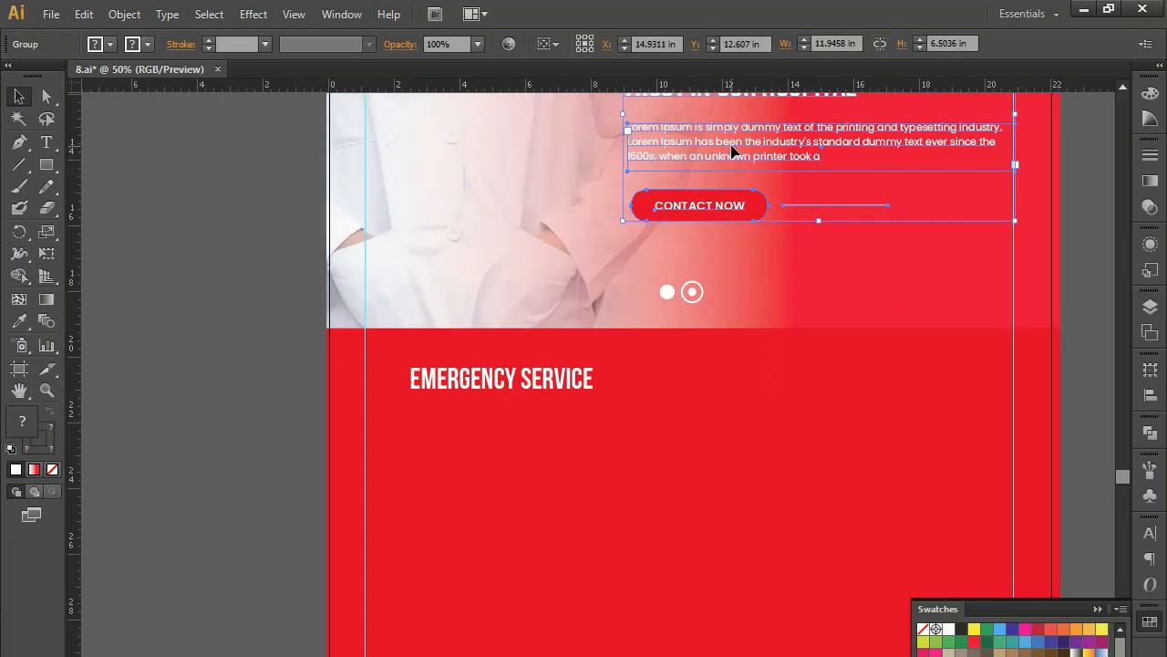
key("ctrl+z")
Copy the banner's Lorem Ipsum paragraph below EMERGENCY SERVICE, starting at the left guide, and narrow its frame so it wraps onto four lines.
double_click(730, 146)
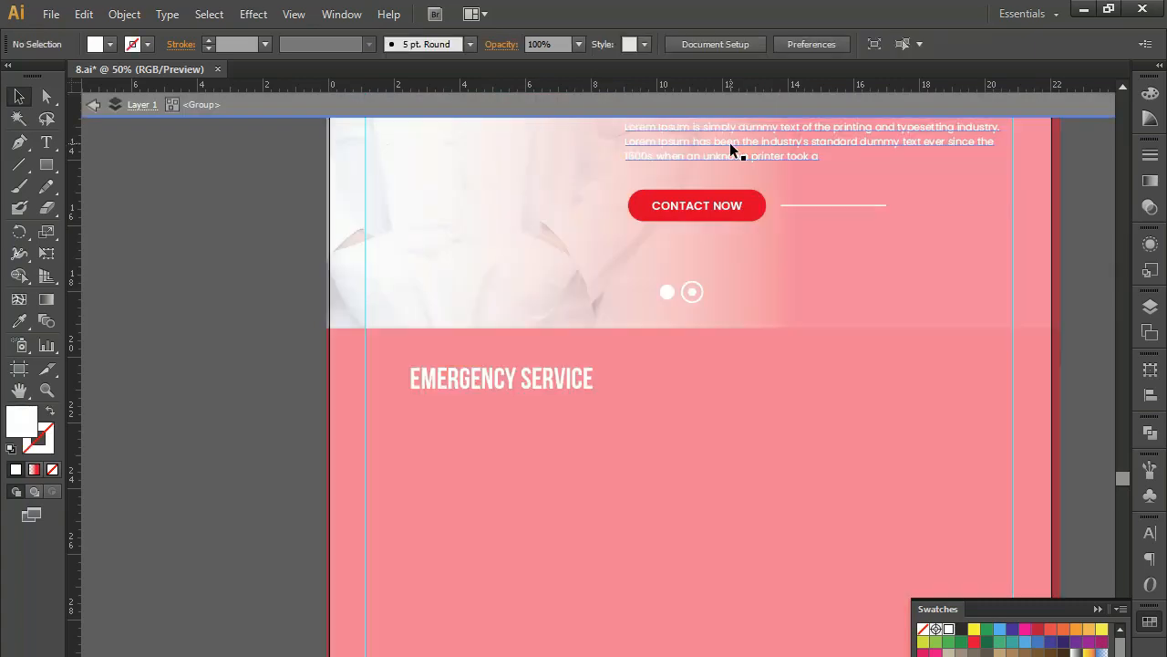
left_click_drag(733, 153, 467, 446)
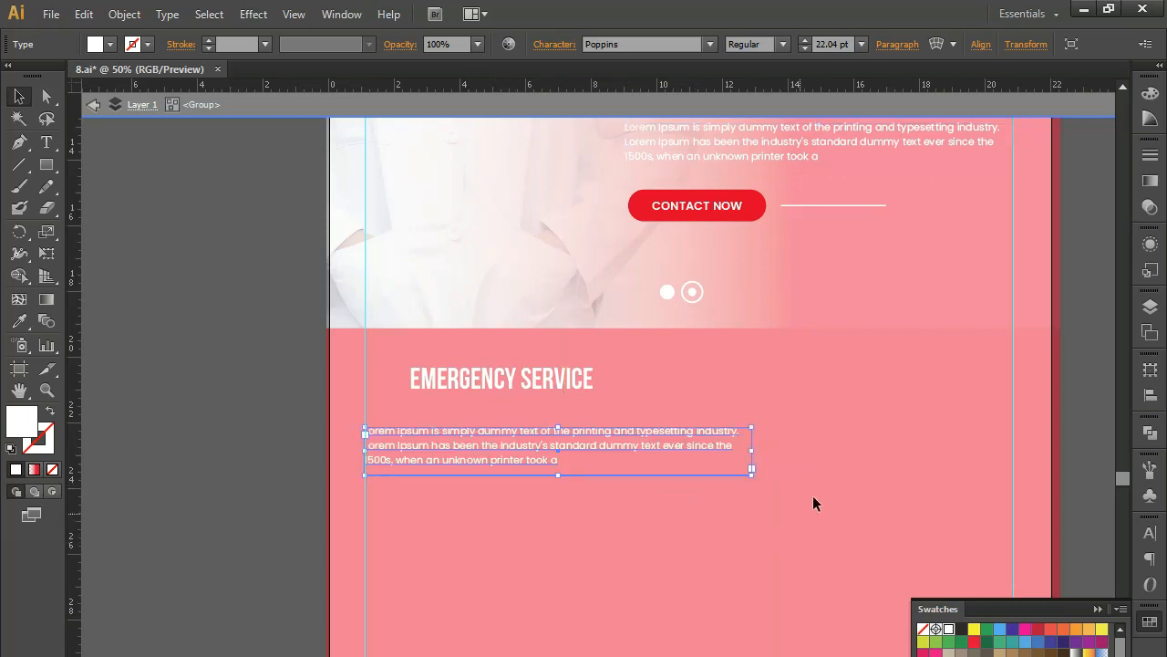
left_click_drag(752, 470, 669, 491)
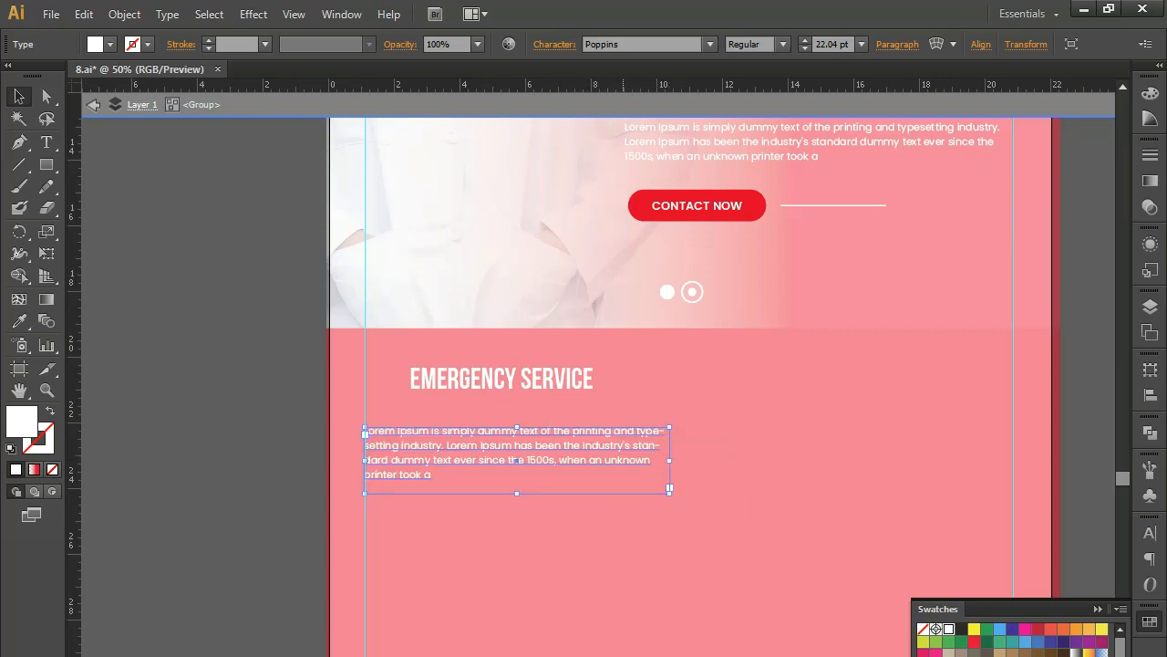
left_click_drag(668, 490, 661, 492)
left_click(276, 423)
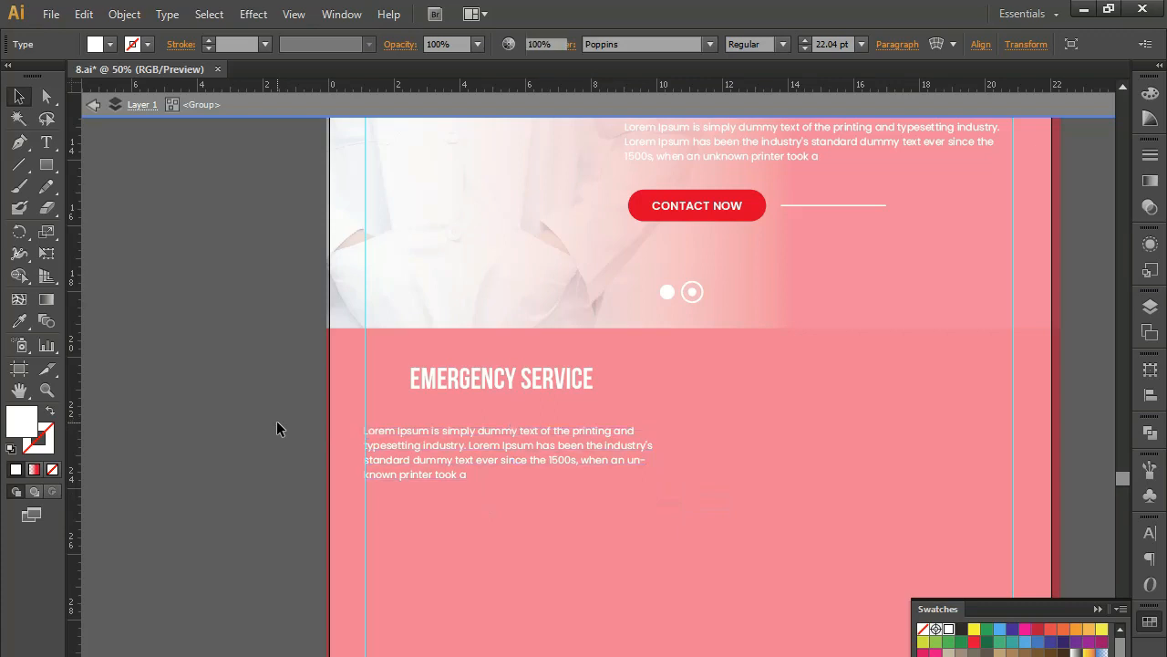
Nudge the copied paragraph slightly up towards the EMERGENCY SERVICE heading and leave the group's isolation mode.
left_click(486, 460)
key("shift+Up")
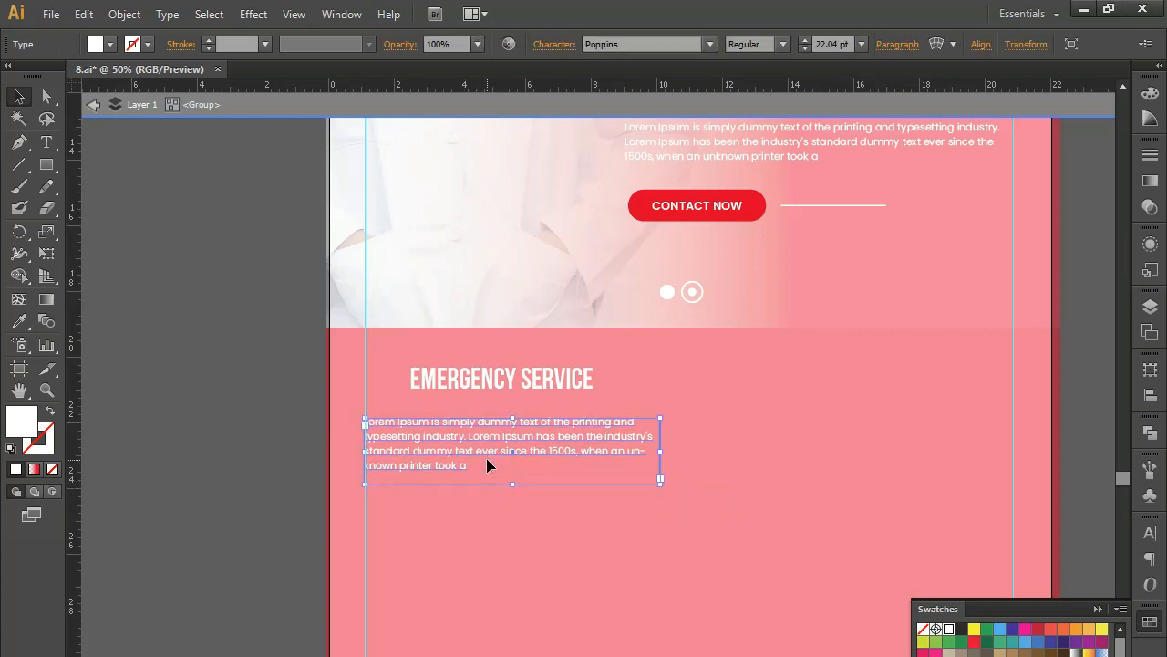
key("Up")
key("Up")
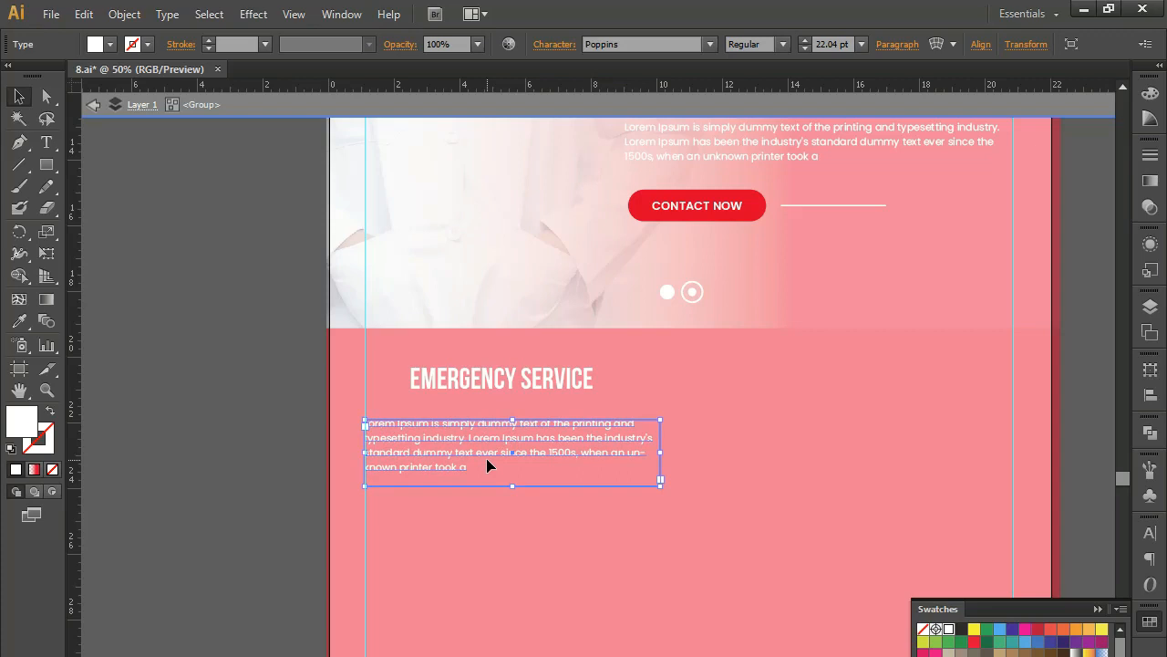
key("Delete")
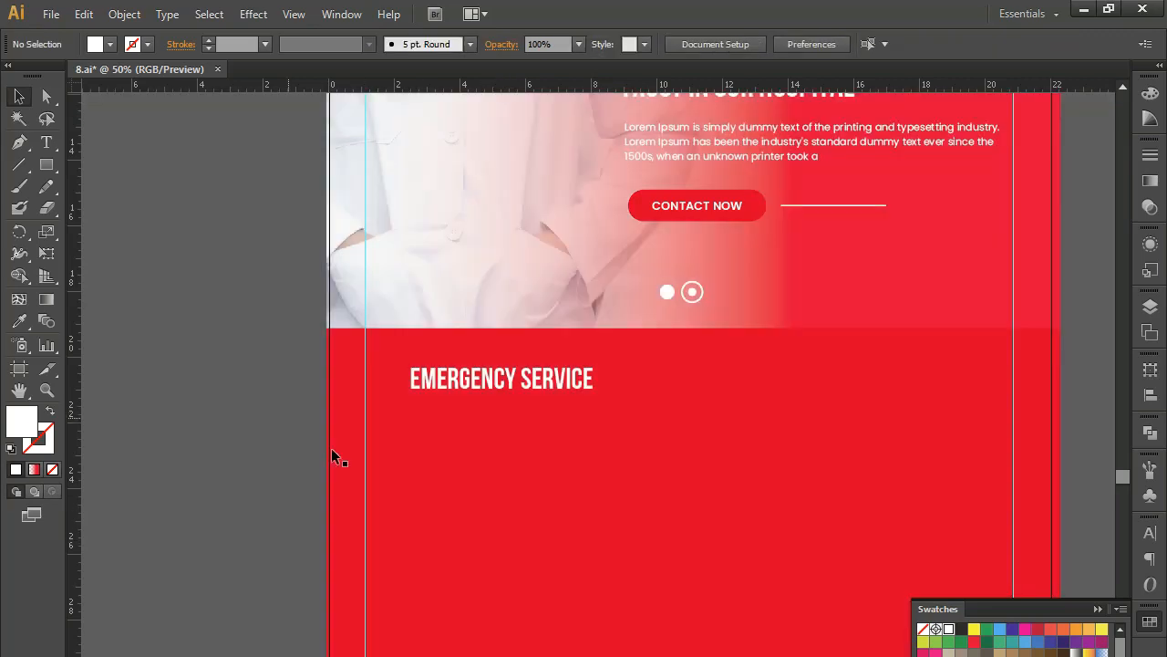
Ungroup the banner's text group that also contains the copied paragraph.
left_click(456, 462)
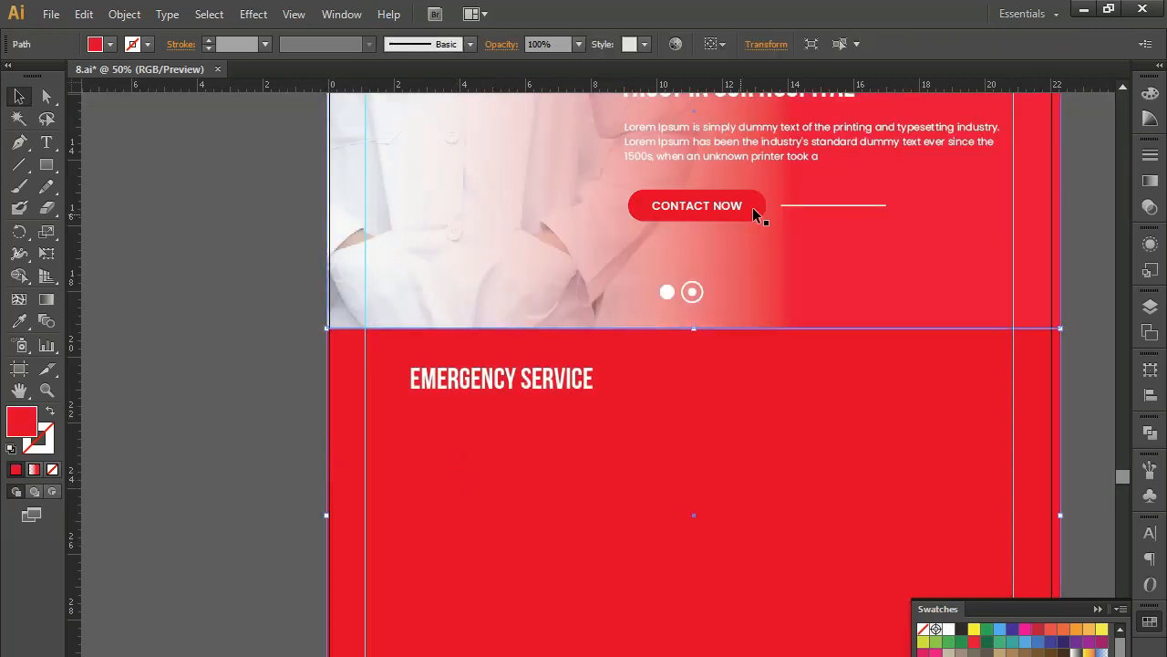
left_click(762, 159)
right_click(762, 157)
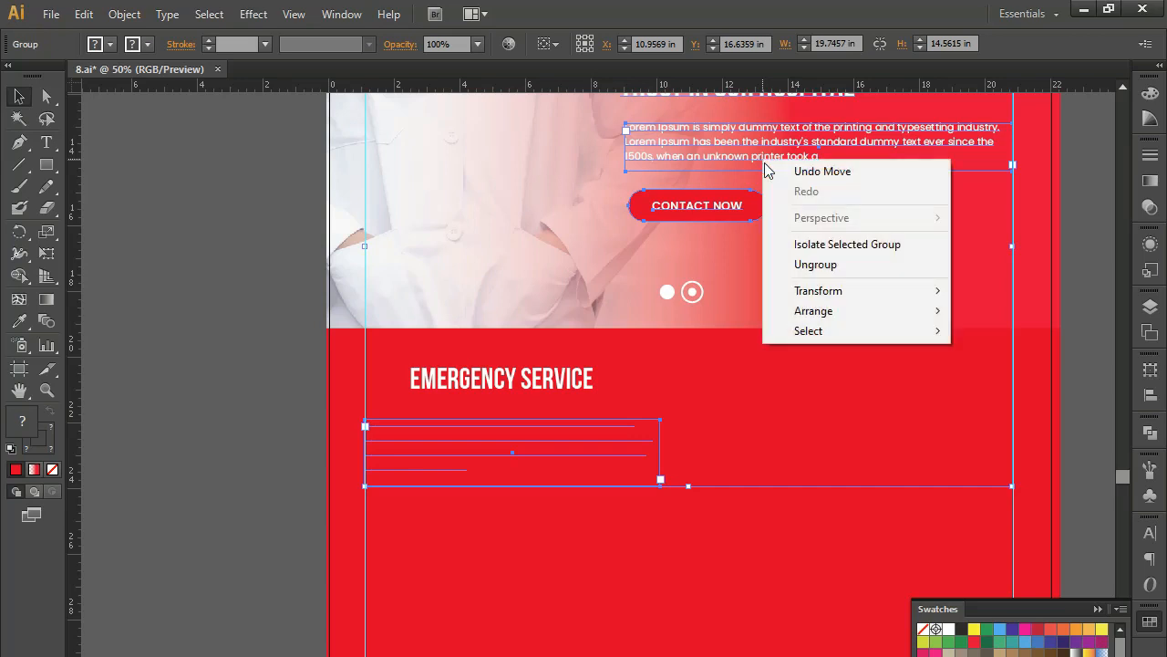
left_click(817, 263)
left_click(273, 389)
Select the copied paragraph hidden behind the red band in Outline view and bring it to the front.
key("ctrl+y")
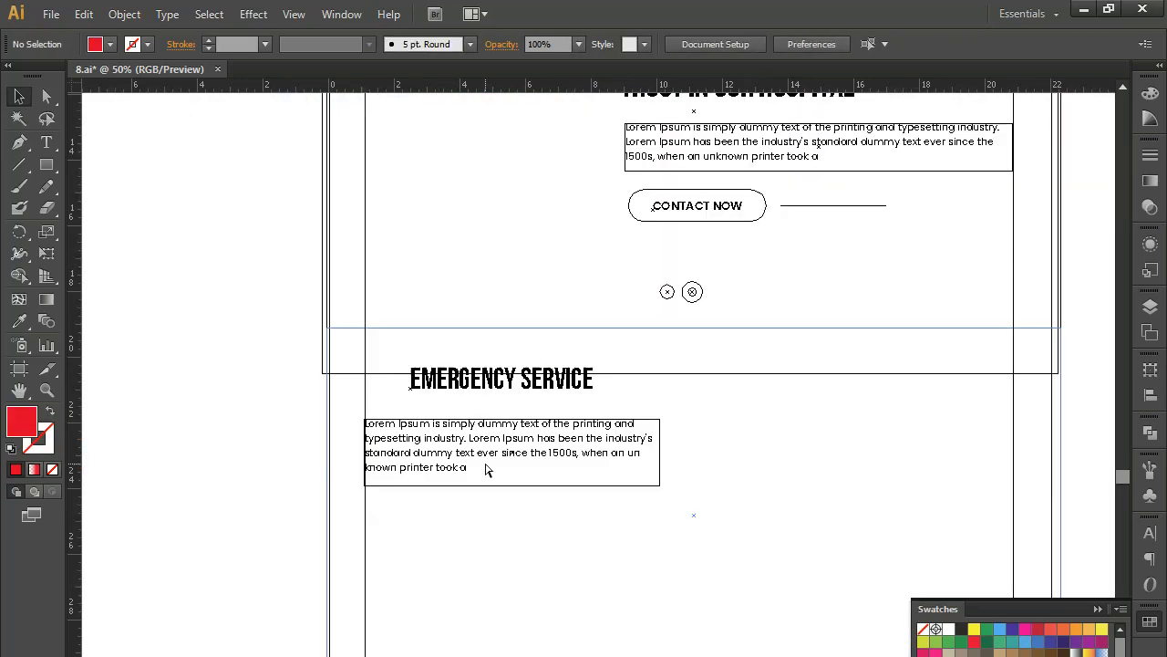
left_click(480, 461)
key("ctrl+y")
right_click(475, 455)
mouse_move(563, 628)
left_click(657, 631)
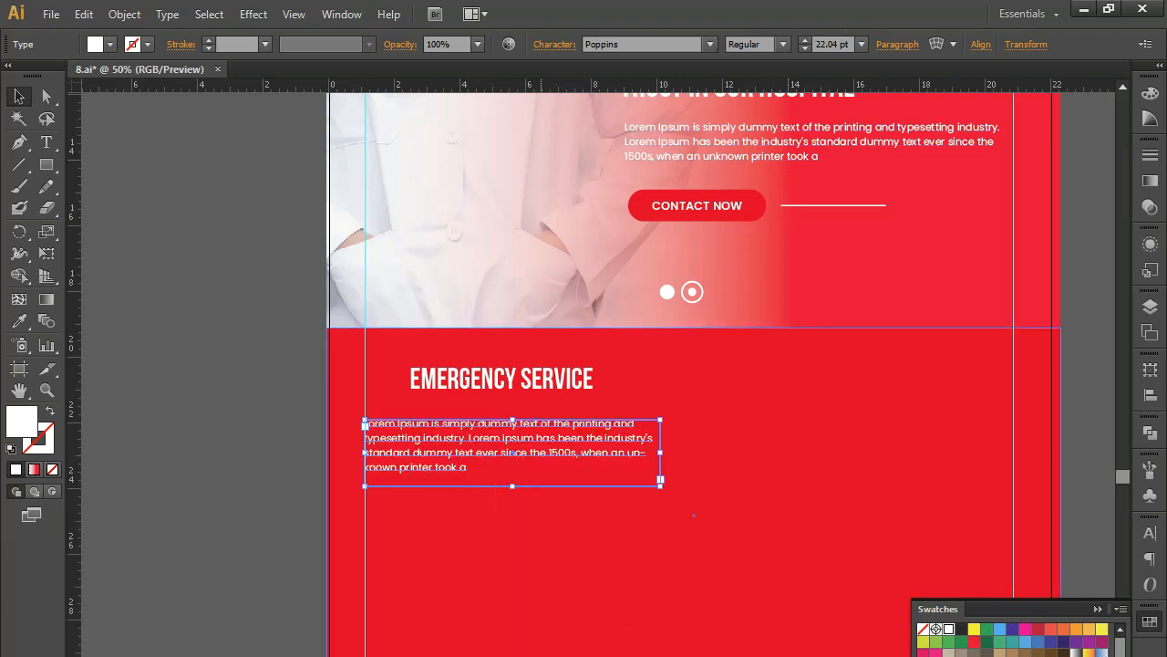
left_click(228, 483)
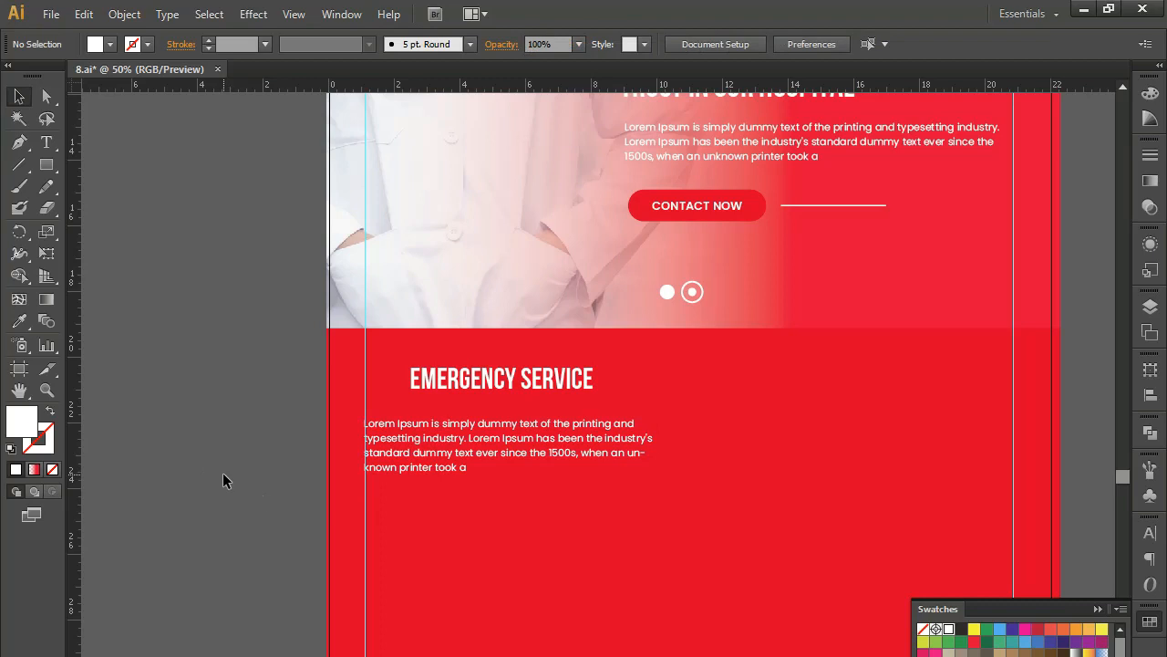
Duplicate the EMERGENCY SERVICE heading below the paragraph and replace its text with CALL : followed by the phone number.
left_click(483, 380)
left_click_drag(488, 383, 490, 520)
key("t")
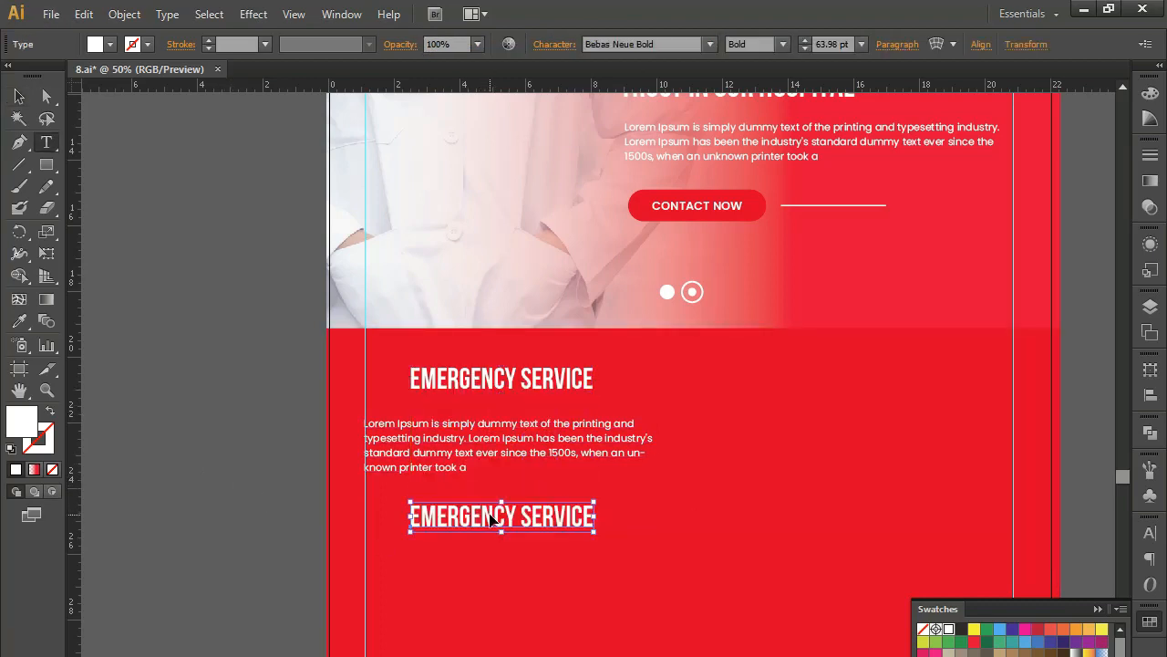
triple_click(491, 518)
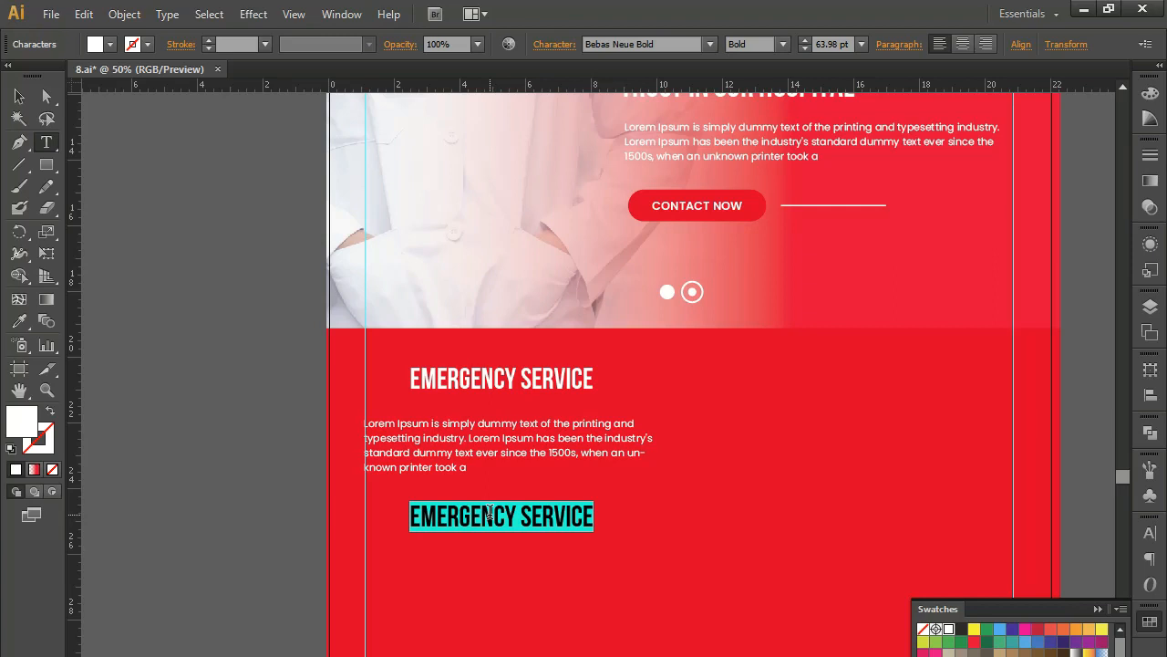
type("CALL : +1")
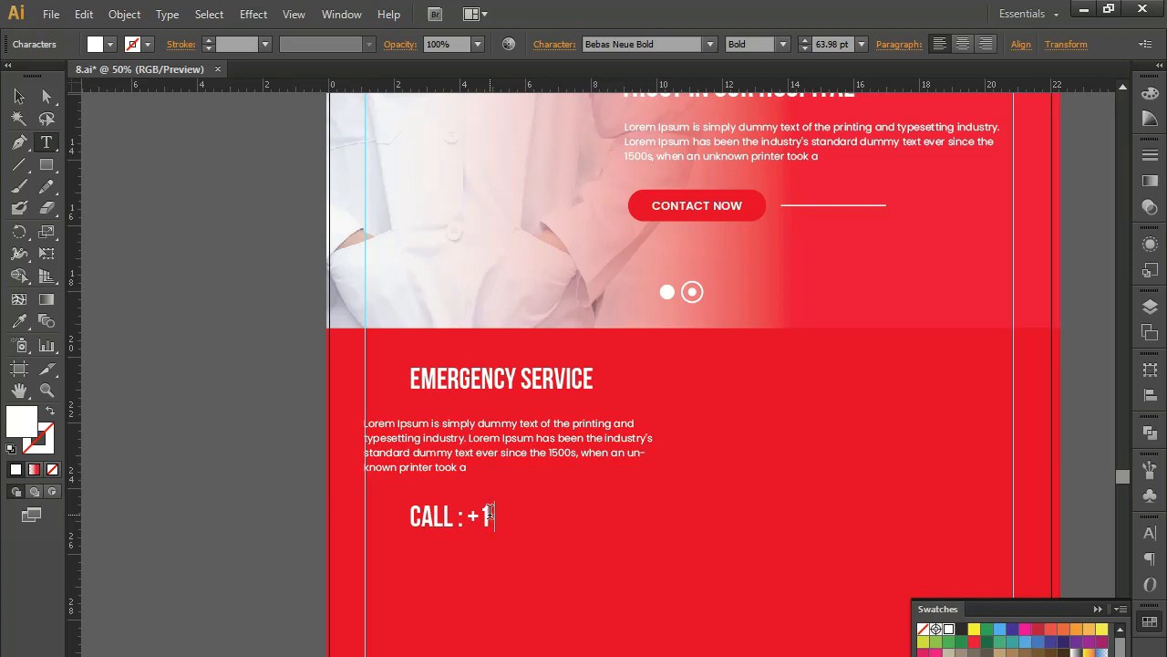
type("001 - 000222")
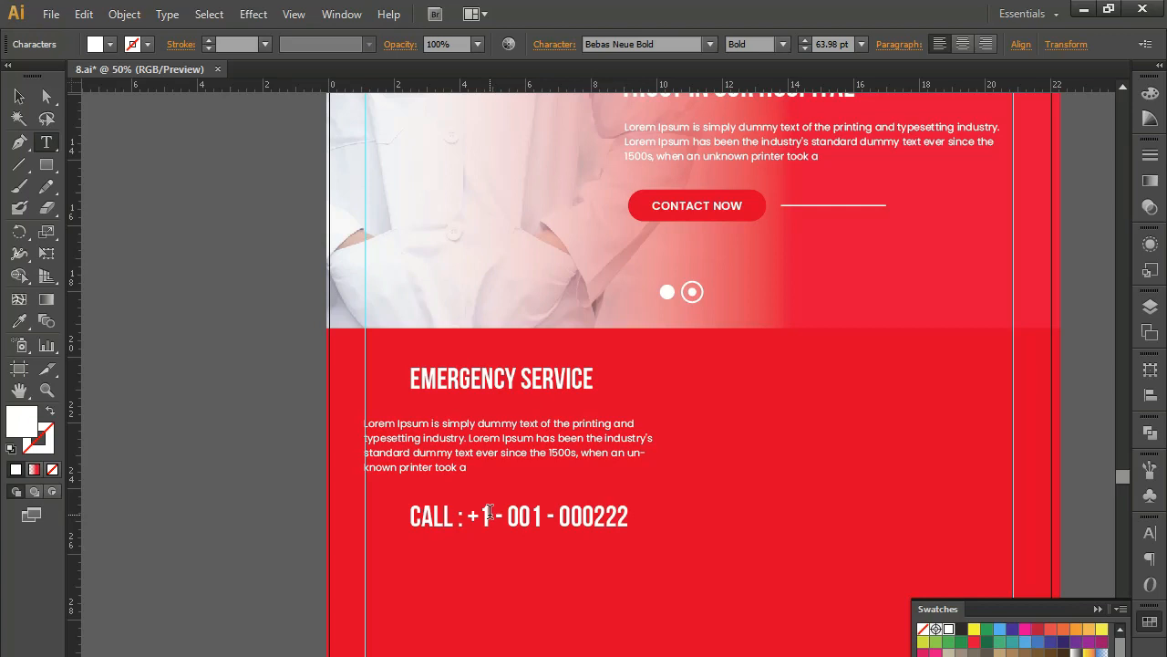
left_click(18, 96)
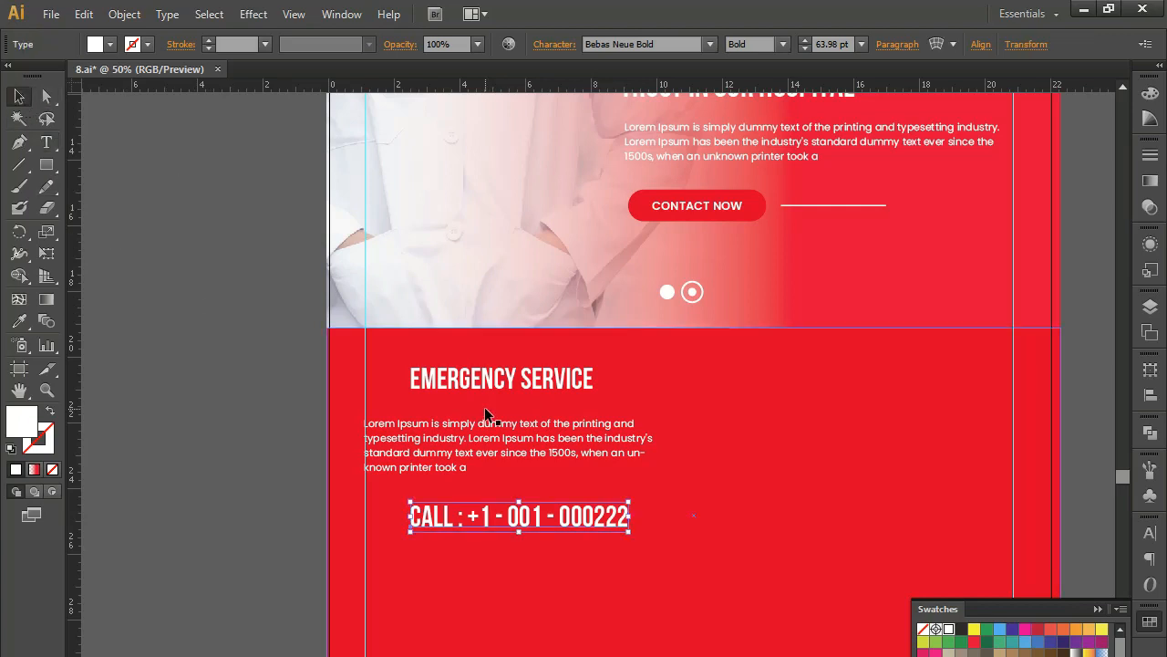
Align the CALL line with the left guide and nudge it up closer to the paragraph.
left_click_drag(586, 522, 536, 518)
key("Up")
key("Up")
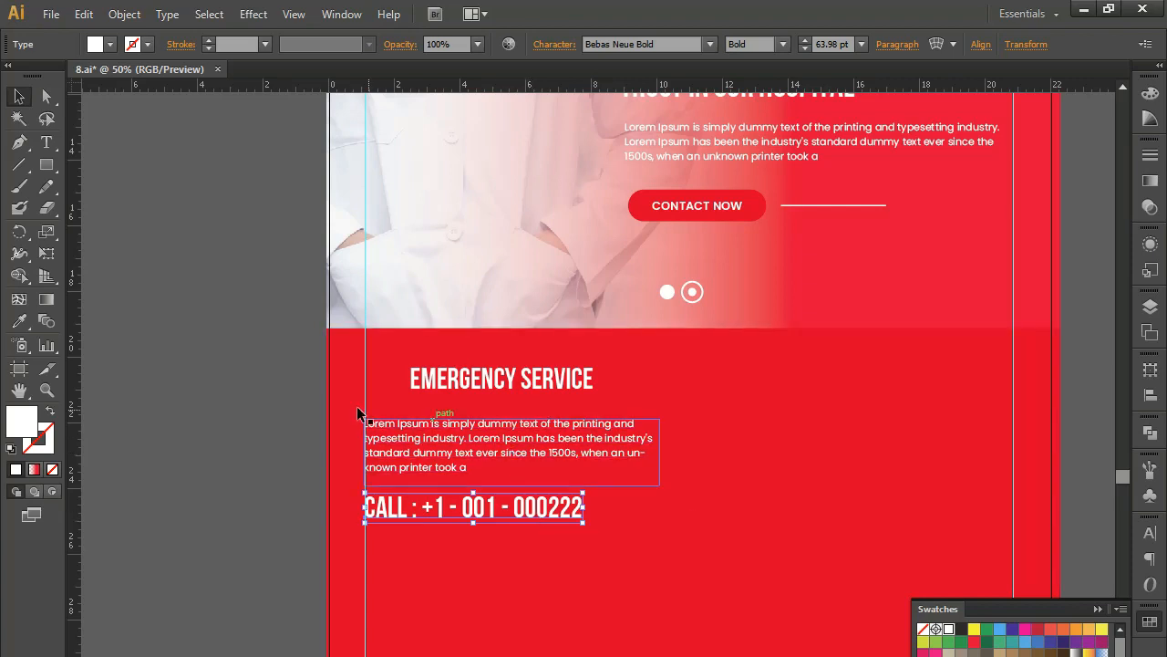
Draw a white circle between the left guide and the EMERGENCY SERVICE heading, and shift the heading slightly right to widen the gap.
left_click_drag(47, 165, 119, 207)
left_click_drag(363, 361, 399, 401)
key("a")
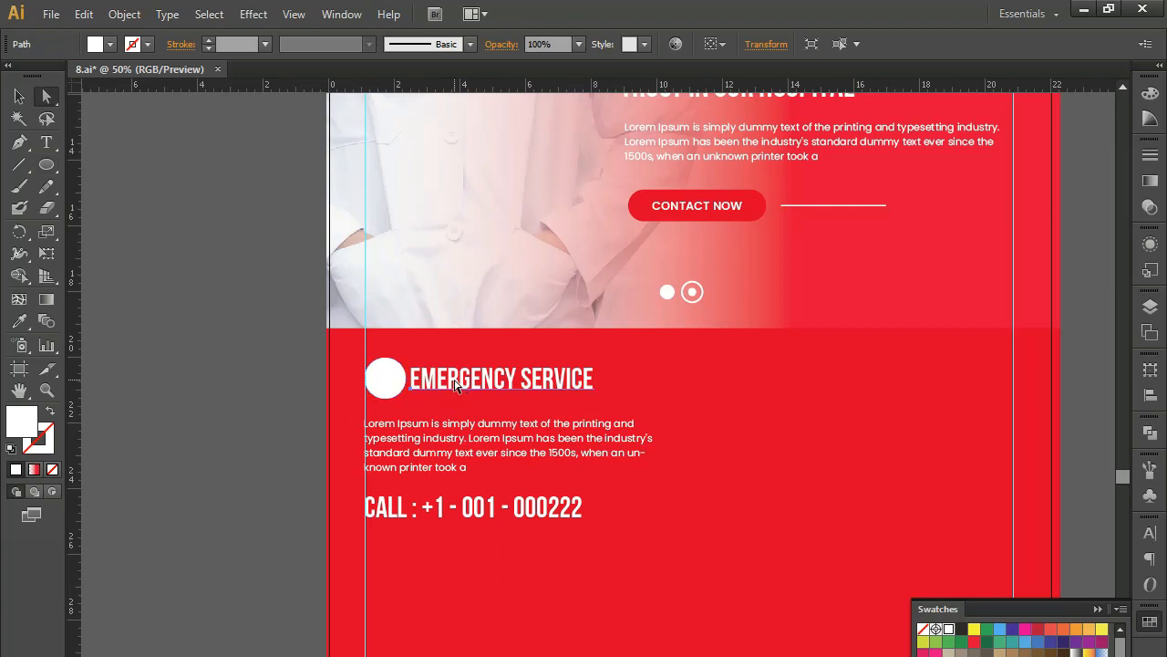
left_click(454, 381)
key("Right")
key("Right")
key("Right")
key("Right")
key("Right")
key("Right")
key("Right")
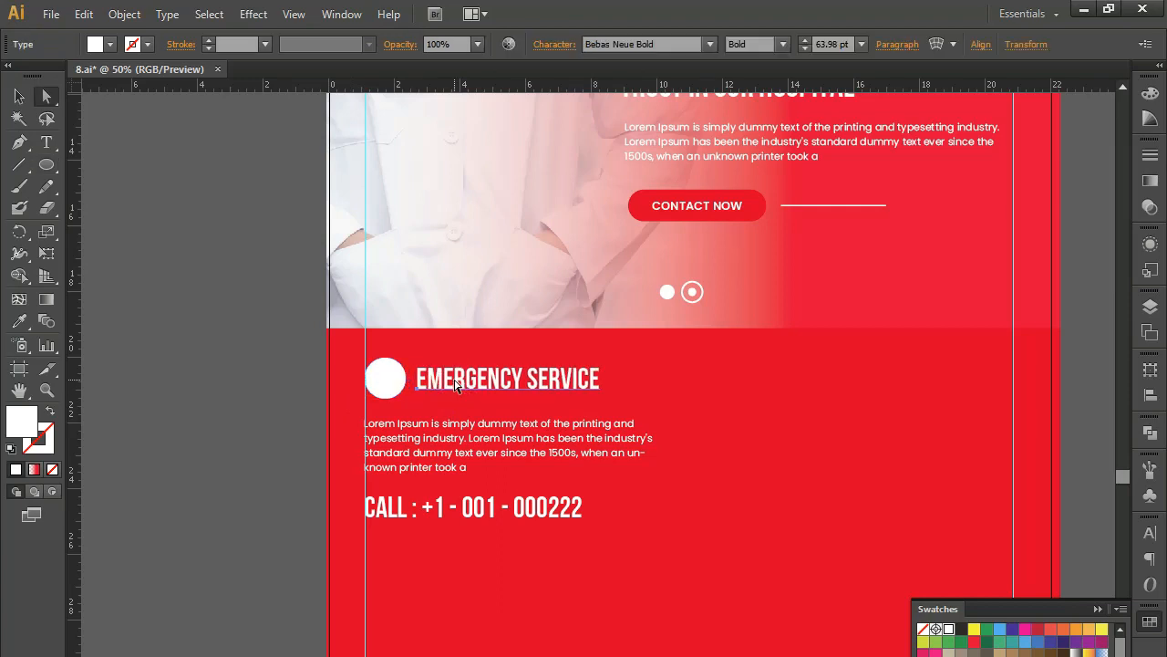
Nudge the CALL line a little further up beneath the paragraph.
left_click(485, 514)
key("Up")
key("Up")
key("Up")
key("Up")
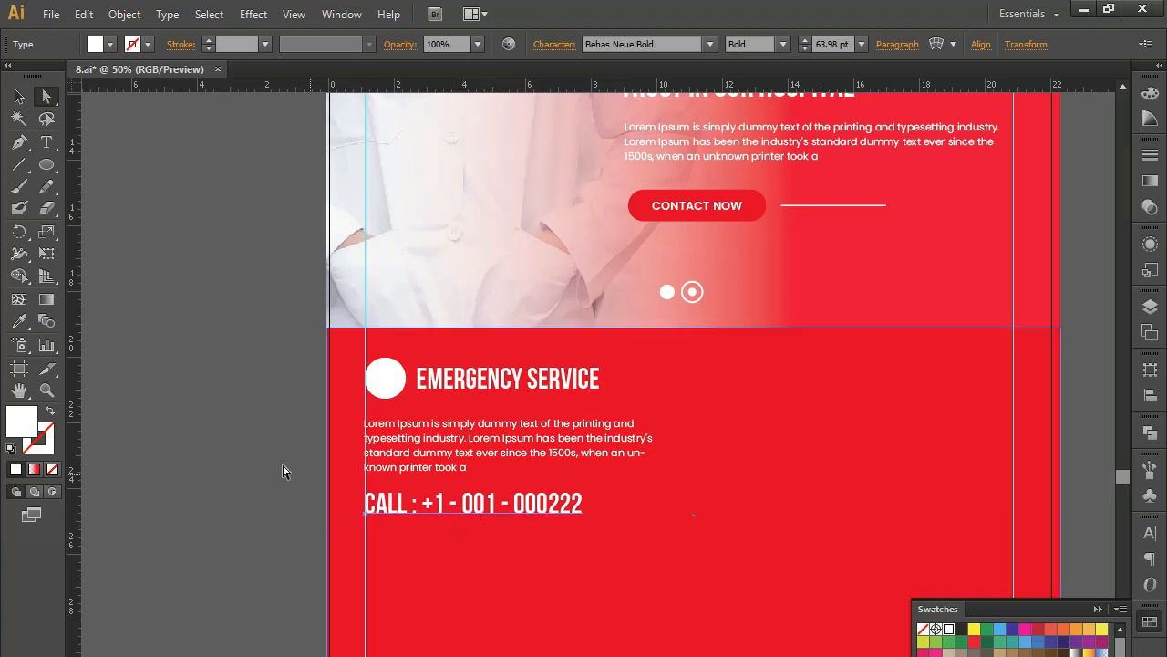
Draw a small star centred in the white circle and fill it with the red sampled from the band.
left_click_drag(46, 165, 142, 256)
left_click_drag(387, 375, 394, 383)
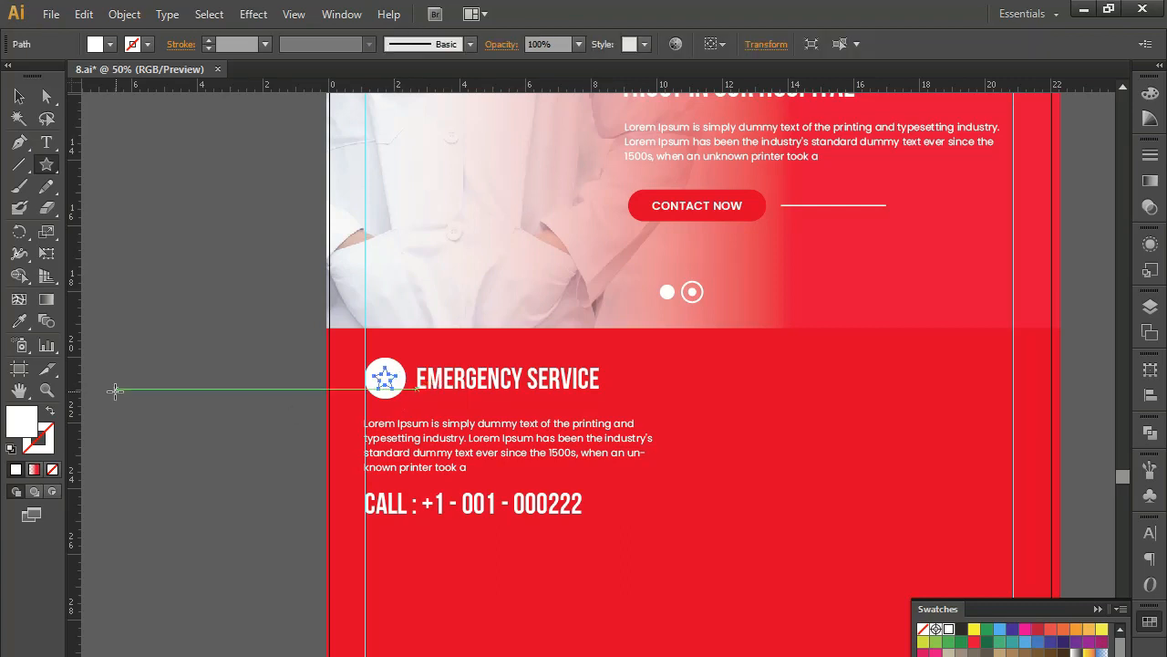
left_click(20, 320)
left_click(486, 641)
left_click(19, 96)
left_click(246, 429)
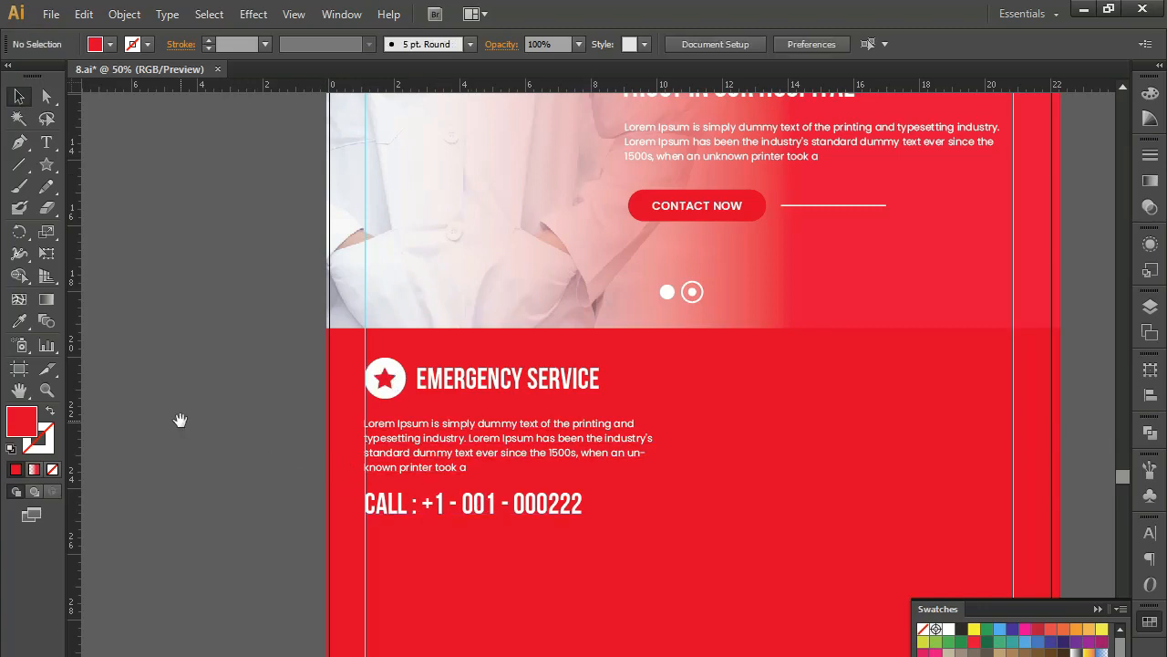
Group the red star with its white circle.
left_click_drag(179, 420, 332, 432)
key("ctrl+plus")
key("ctrl+plus")
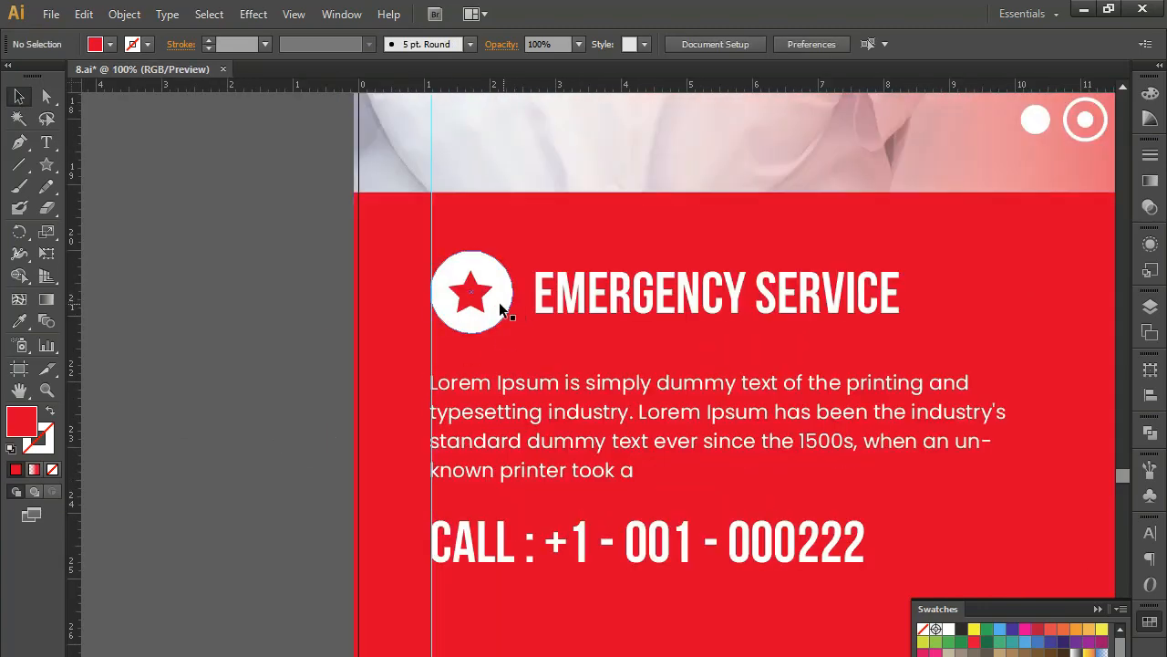
left_click(488, 308)
left_click(472, 304, "shift")
key("ctrl+g")
Group the star icon, EMERGENCY SERVICE heading, paragraph and CALL line, and move the group lower in the red band.
key("ctrl+minus")
key("ctrl+minus")
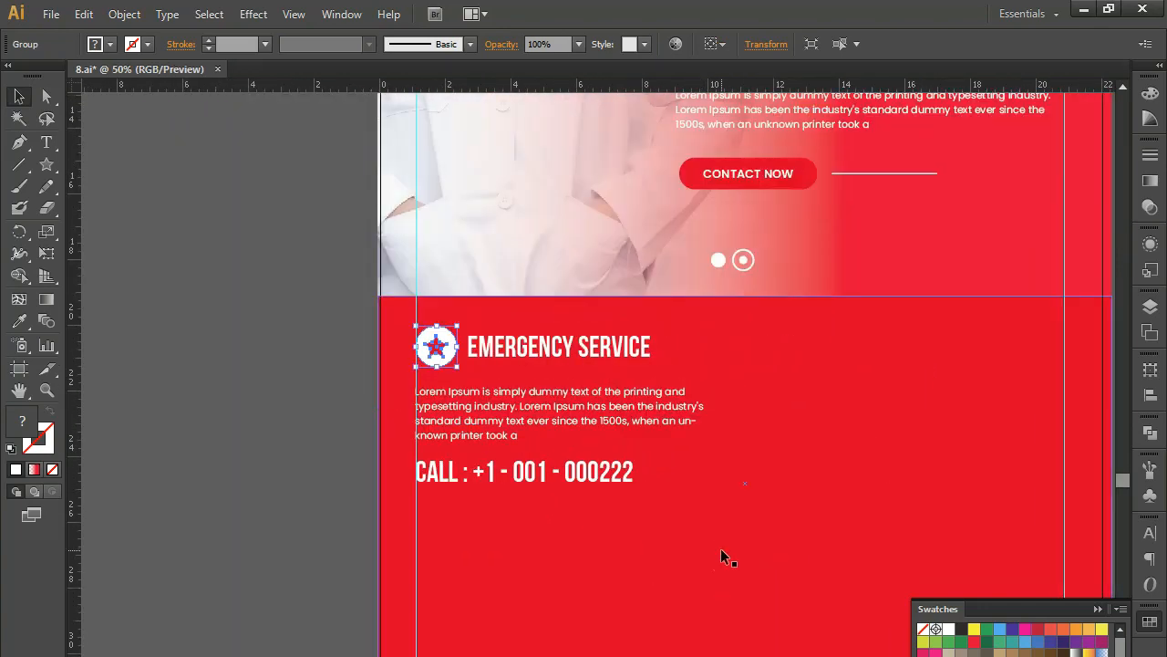
left_click_drag(278, 330, 720, 493)
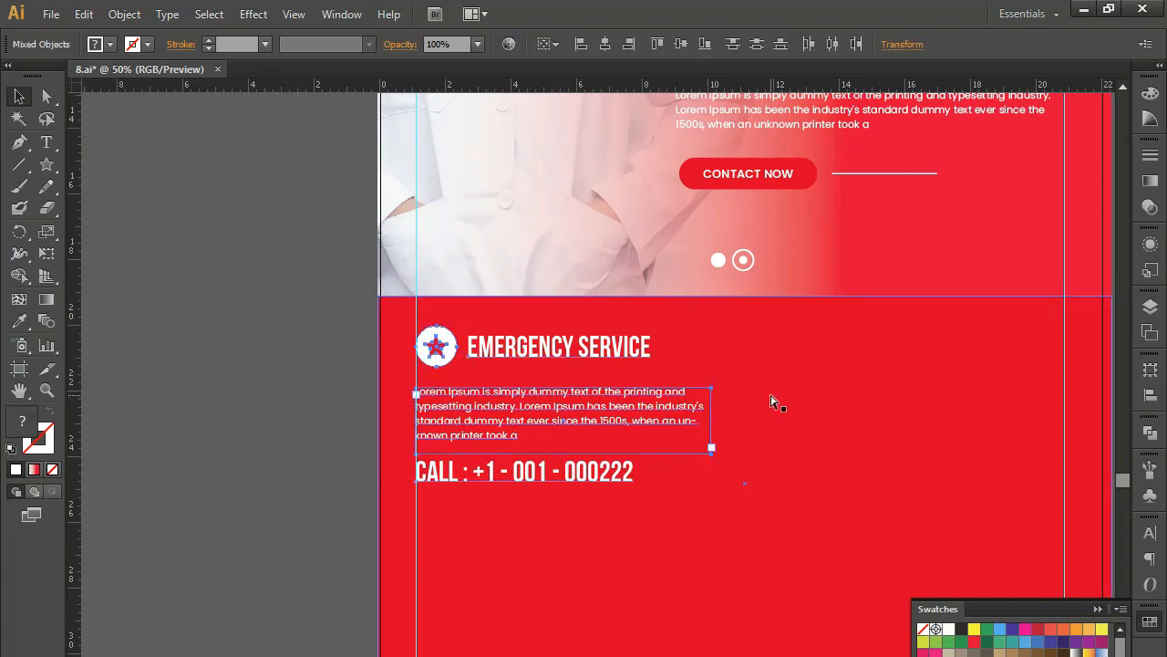
key("ctrl+g")
left_click_drag(575, 360, 574, 402)
Shorten the red band by raising its bottom edge to just below the CALL line.
left_click_drag(721, 429, 603, 422)
left_click(638, 604)
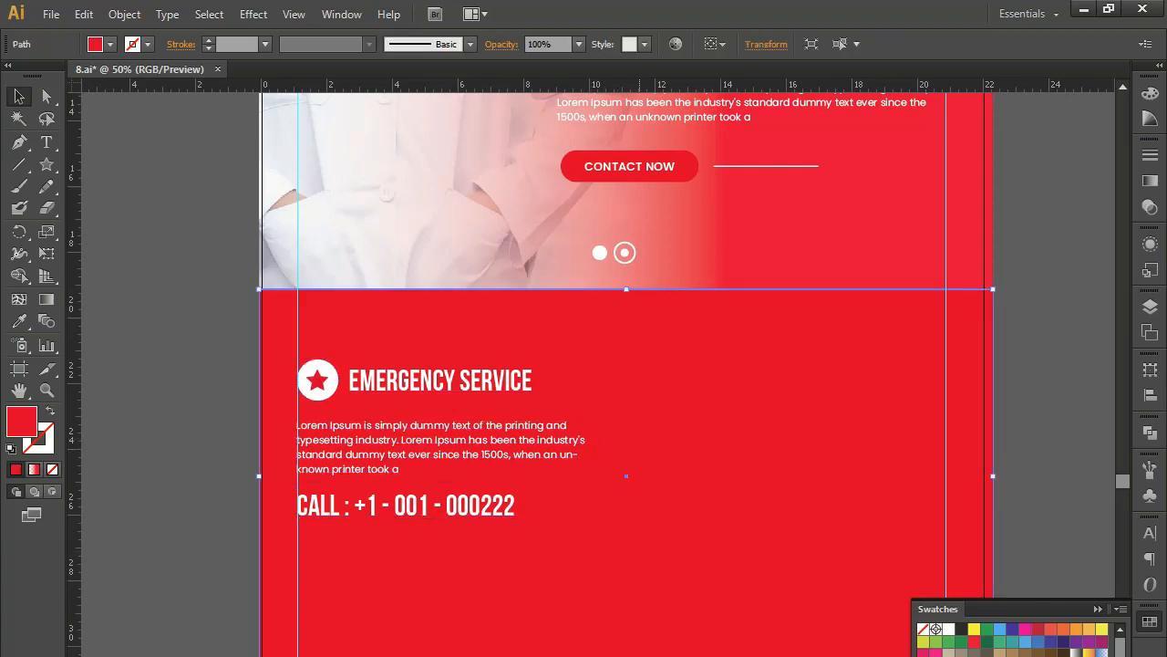
left_click_drag(630, 654, 630, 579)
Nudge the emergency service group slightly up to centre it vertically in the red band.
left_click(485, 512)
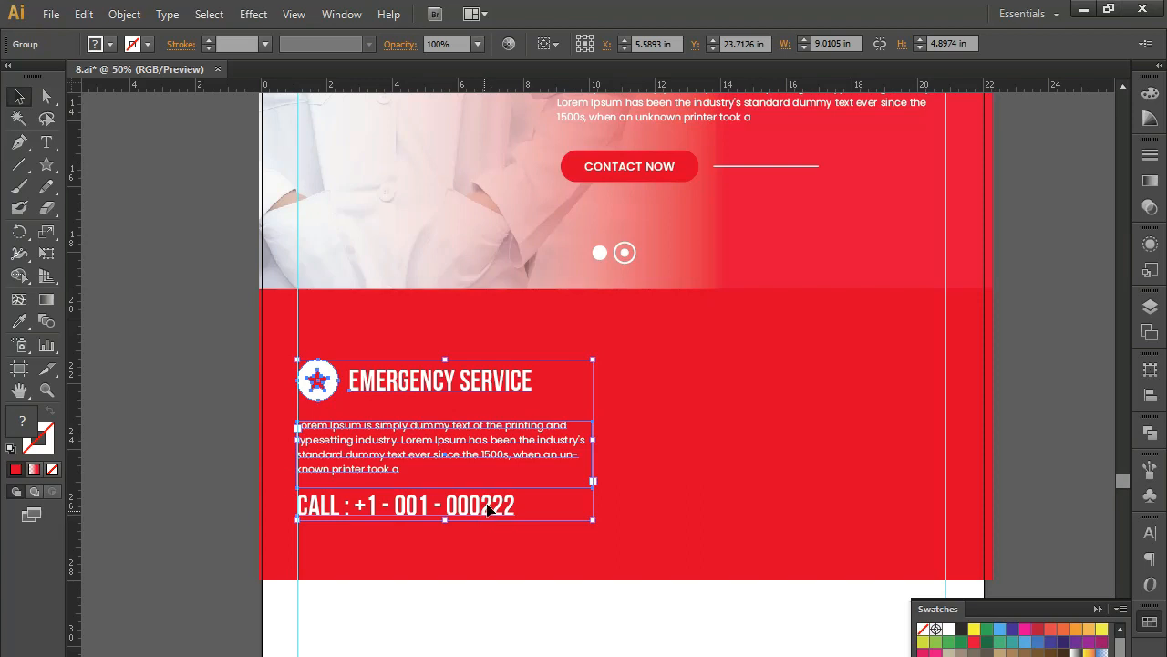
key("Up")
key("Up")
key("Up")
key("Up")
key("Up")
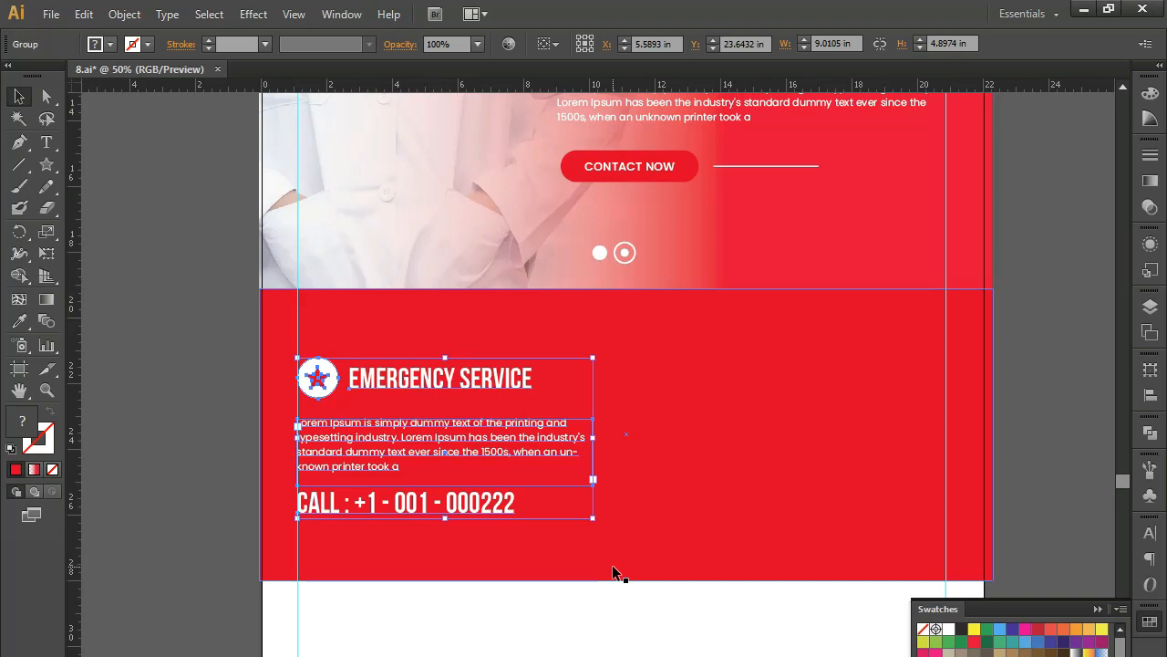
left_click_drag(526, 478, 373, 451)
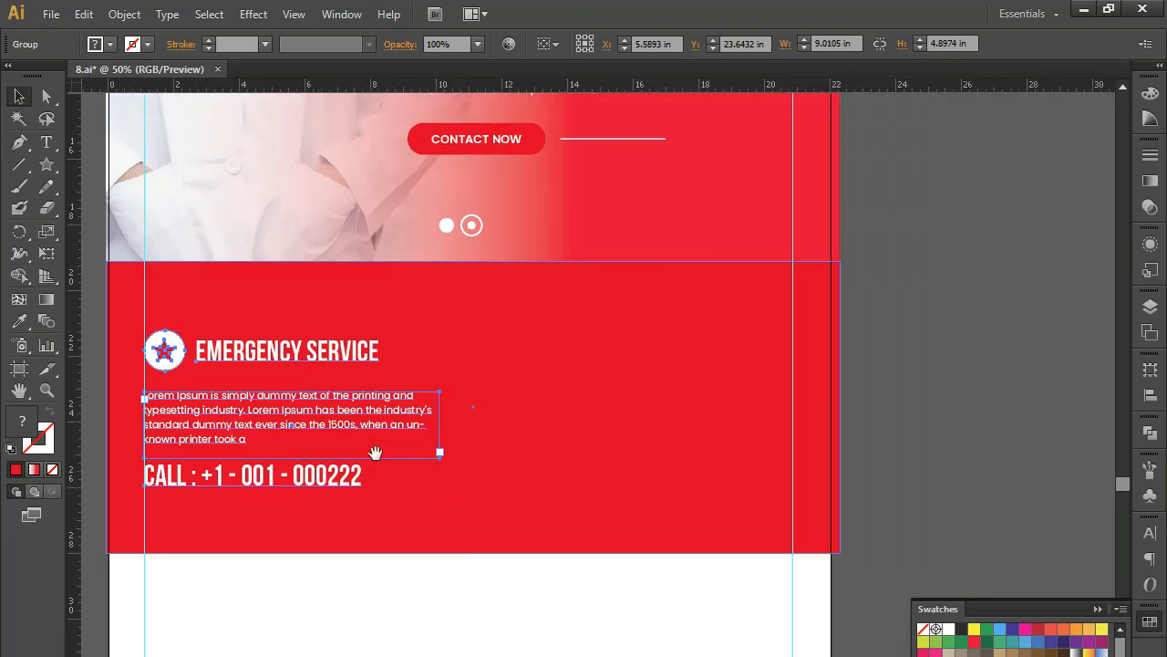
key("Up")
key("Up")
key("Up")
key("Up")
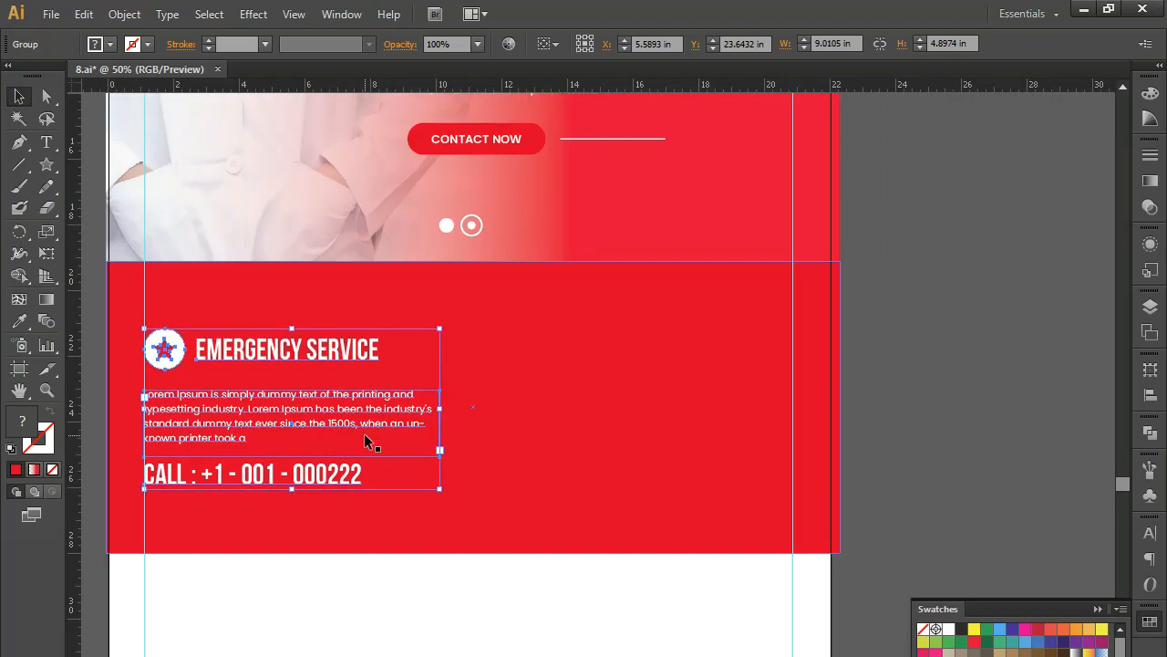
Duplicate the emergency service group against the band's right guide and change the copy's heading to OPENING HOURS.
left_click_drag(291, 422, 644, 425)
left_click_drag(642, 418, 642, 418)
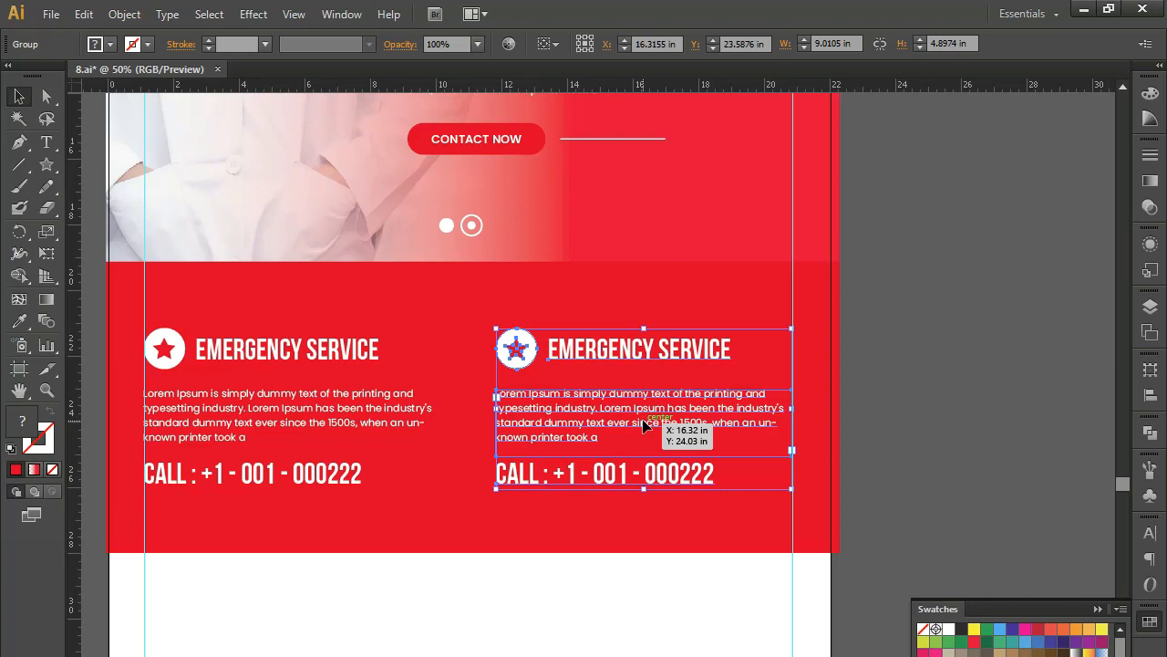
left_click(576, 625)
key("t")
left_click(601, 356)
key("ctrl+a")
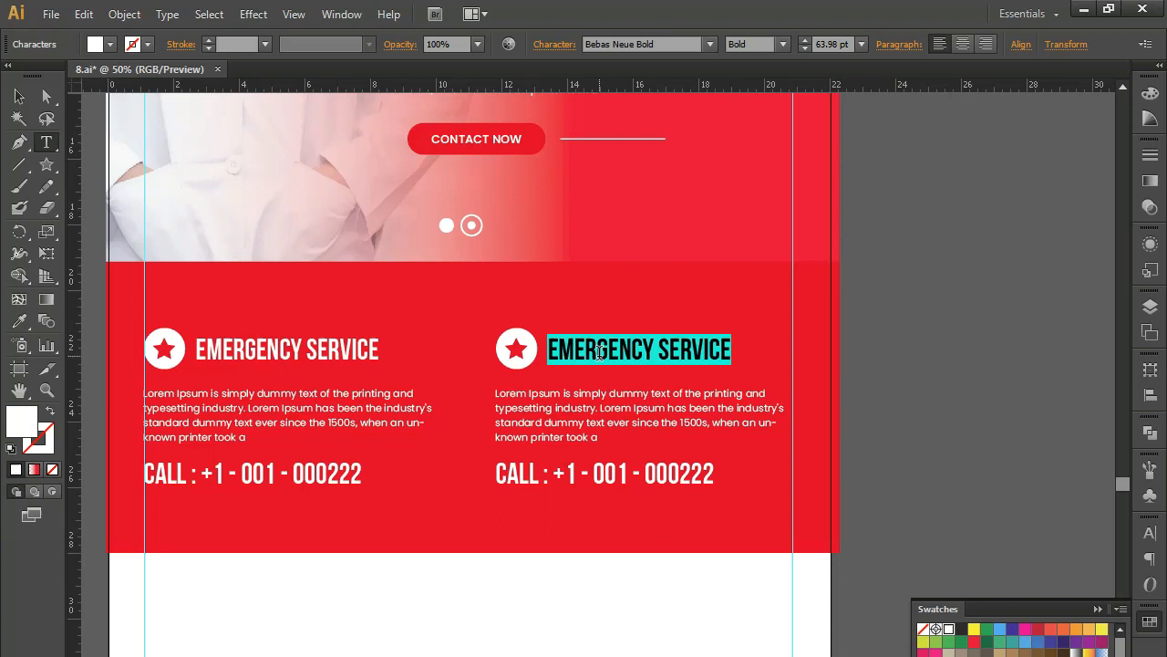
type("0")
type("PENING")
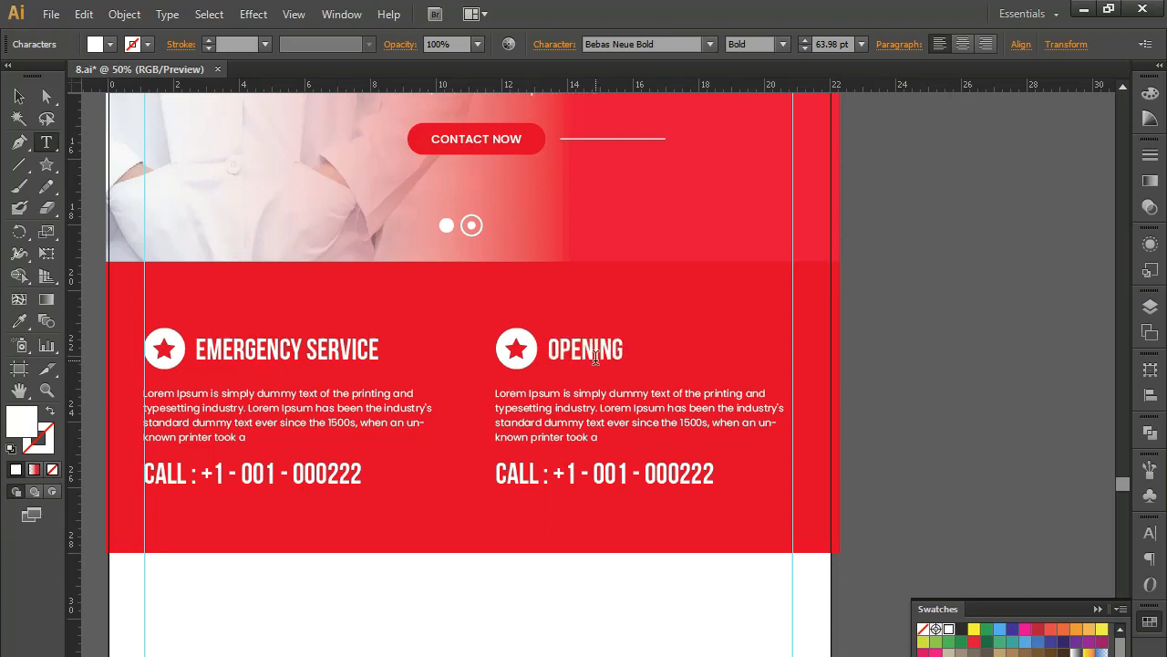
type(" HOURS")
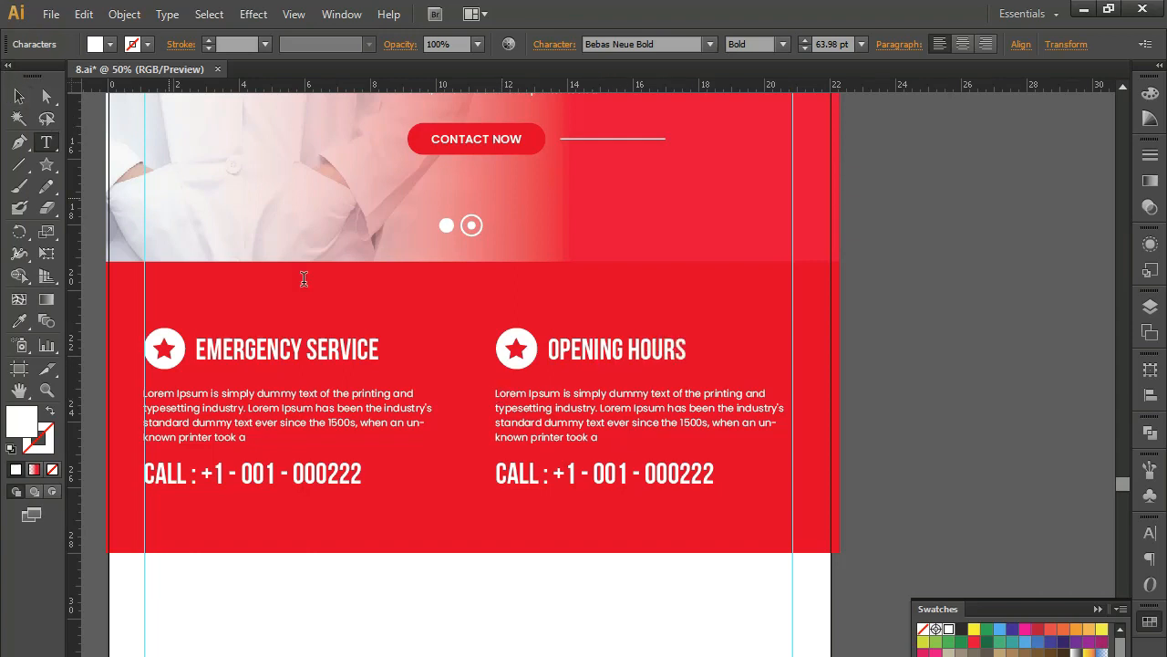
Replace the CALL line under OPENING HOURS with two lines reading MON - FRI and SAT - SUN.
left_click_drag(608, 475, 642, 476)
key("ctrl+a")
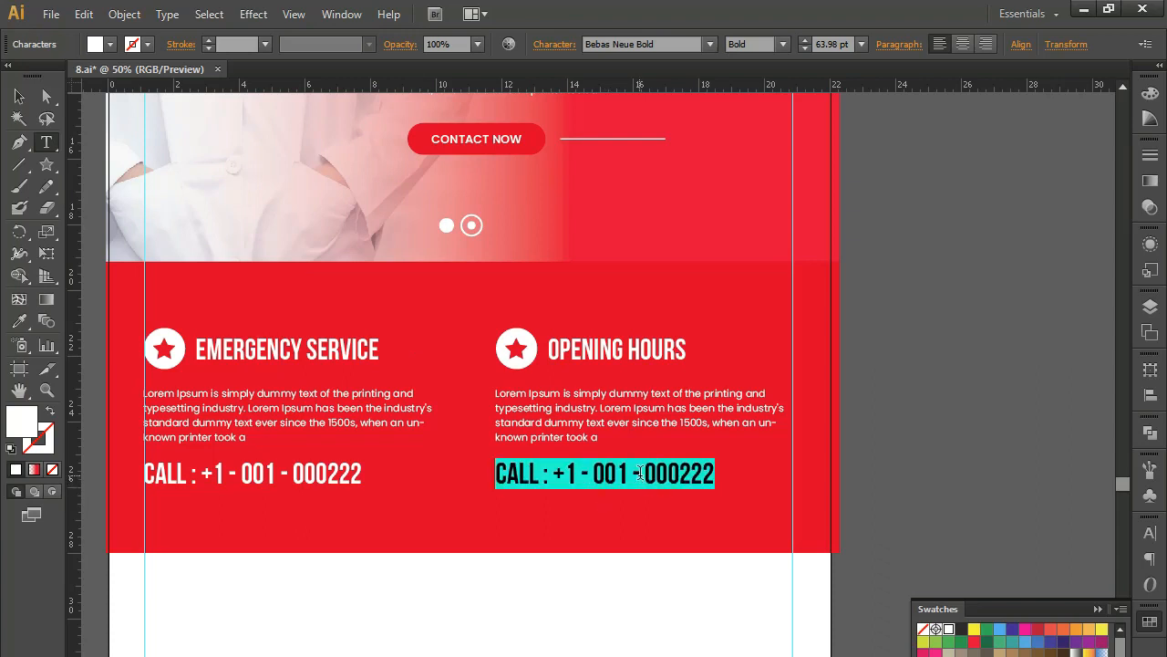
type("MIN")
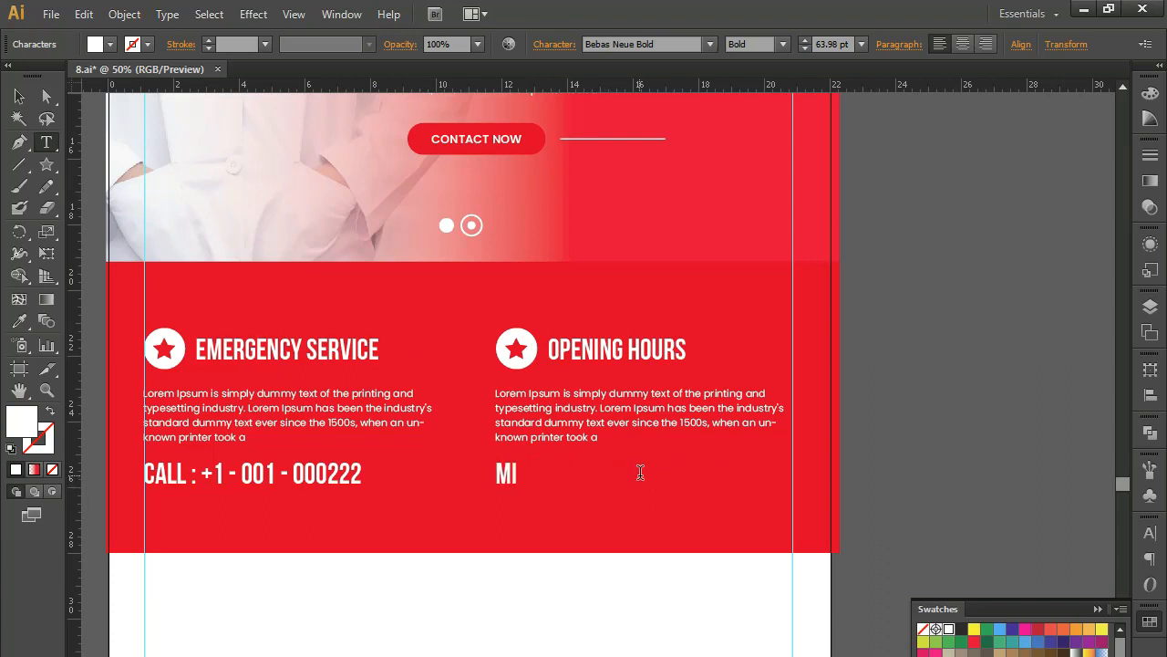
key("BackSpace")
key("BackSpace")
type("ON - FRI")
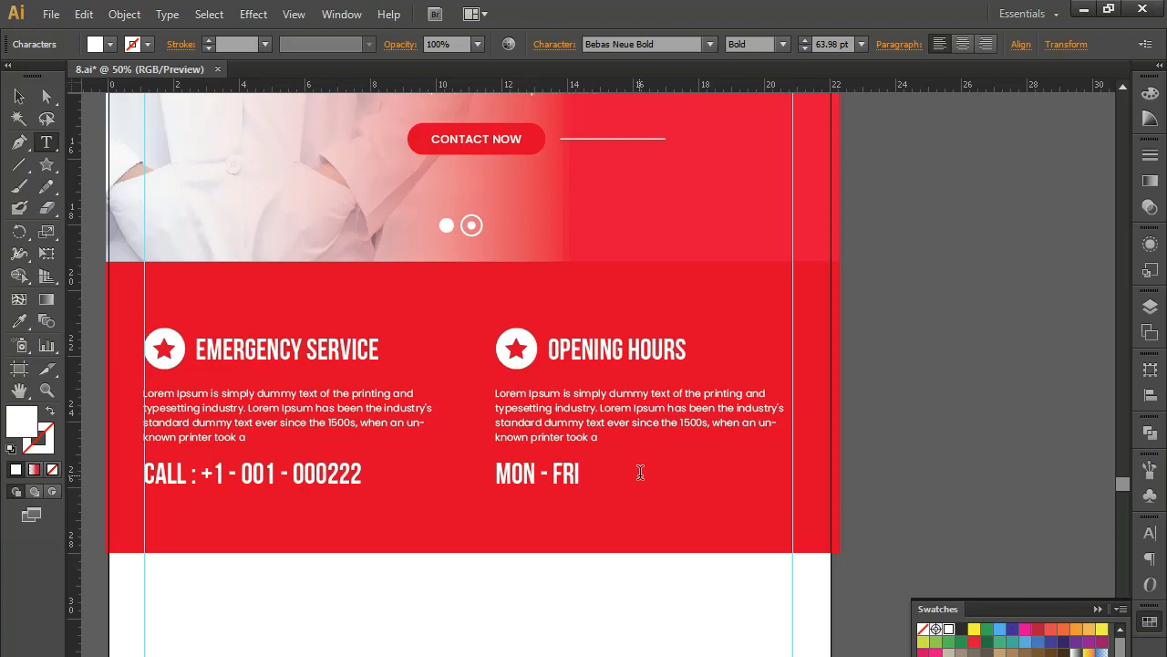
type("AT - SUN")
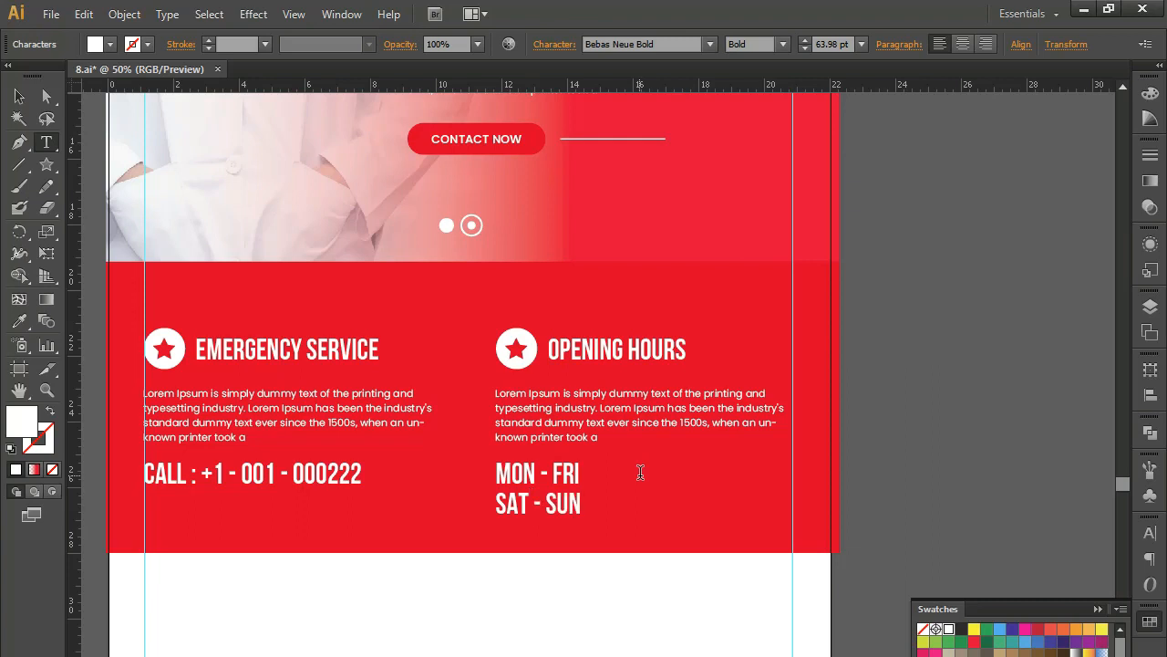
Reduce the font size of the MON - FRI and SAT - SUN text to 47 pt.
left_click(21, 96)
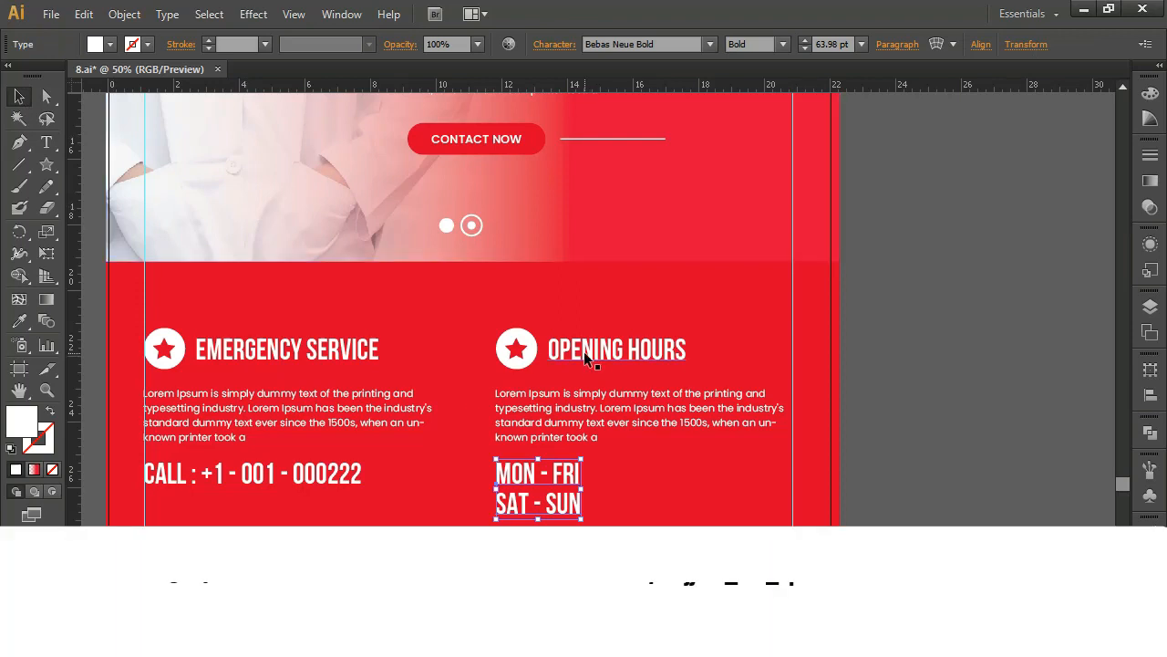
left_click(823, 44)
type("60")
key("Return")
key("Down")
key("Down")
key("Down")
key("Down")
key("Down")
key("Down")
key("Down")
key("Down")
key("Down")
key("Down")
key("Down")
key("Down")
key("Down")
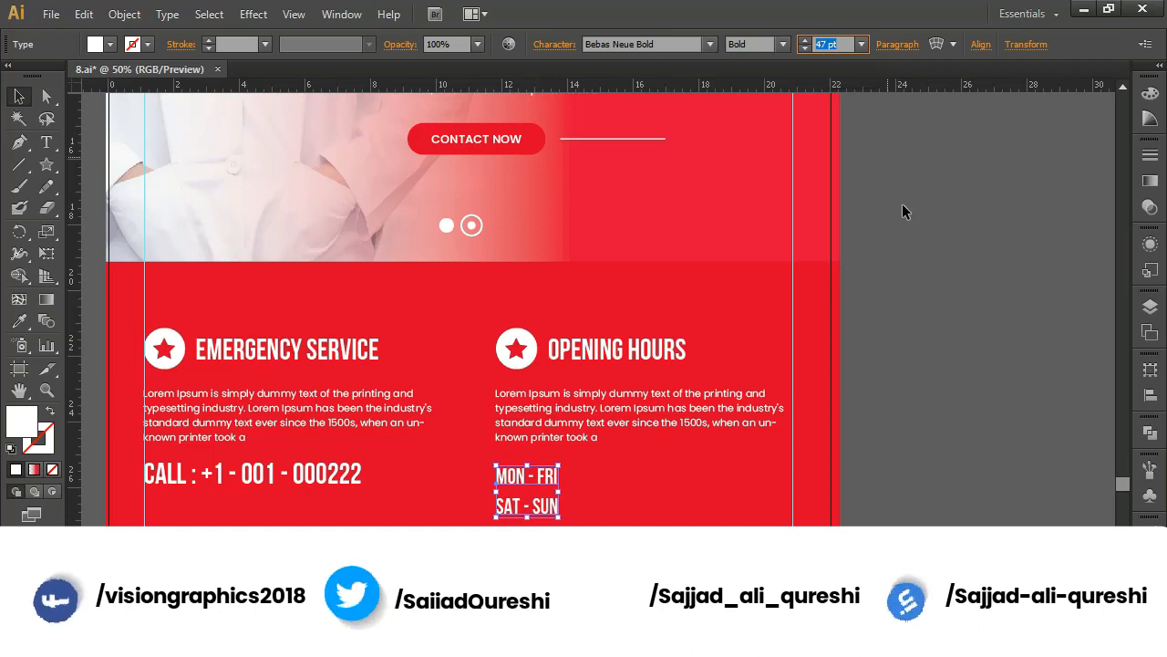
Select only the weekday text inside its group and nudge it up closer to the paragraph.
left_click(921, 266)
left_click(555, 477)
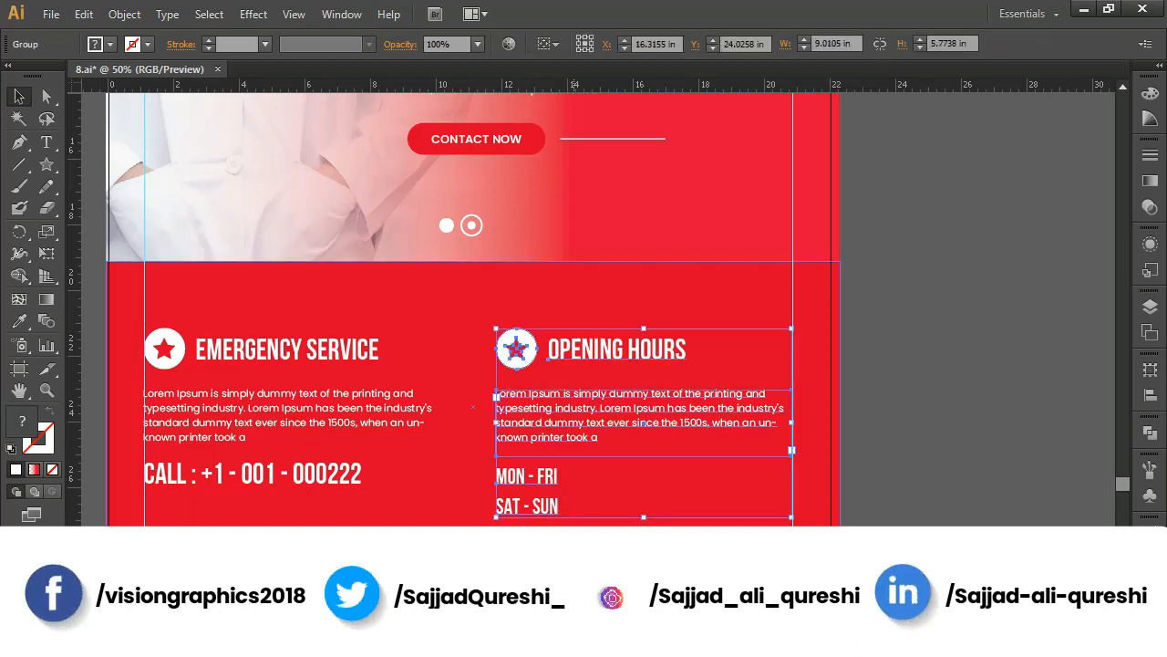
key("a")
left_click(538, 487)
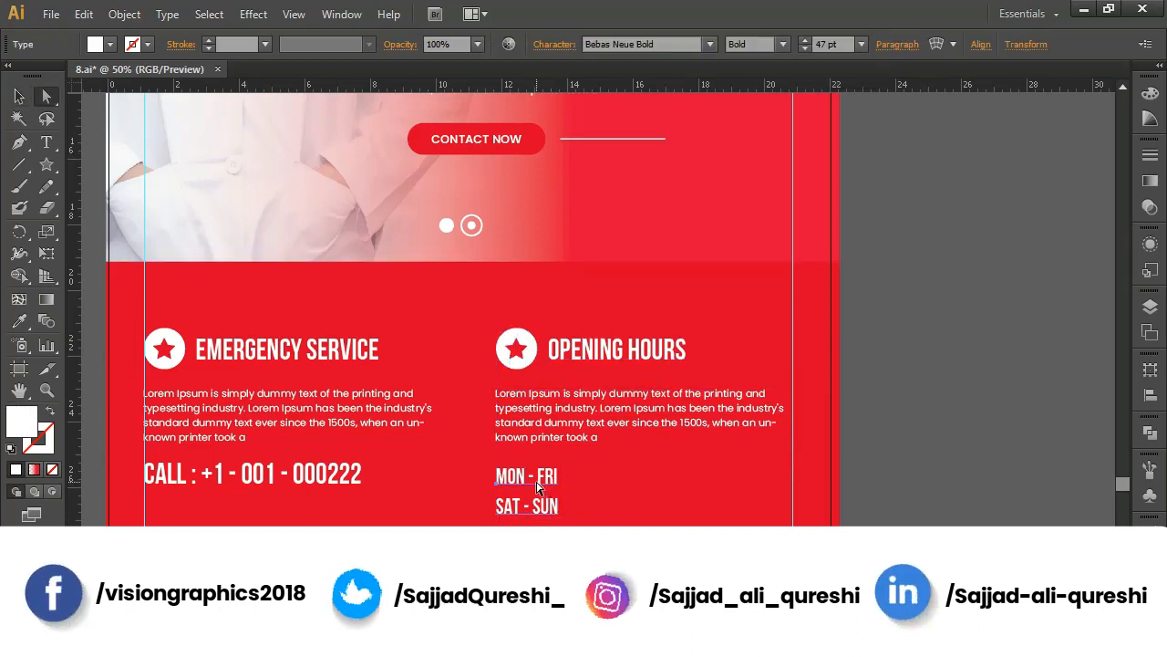
key("shift+Up")
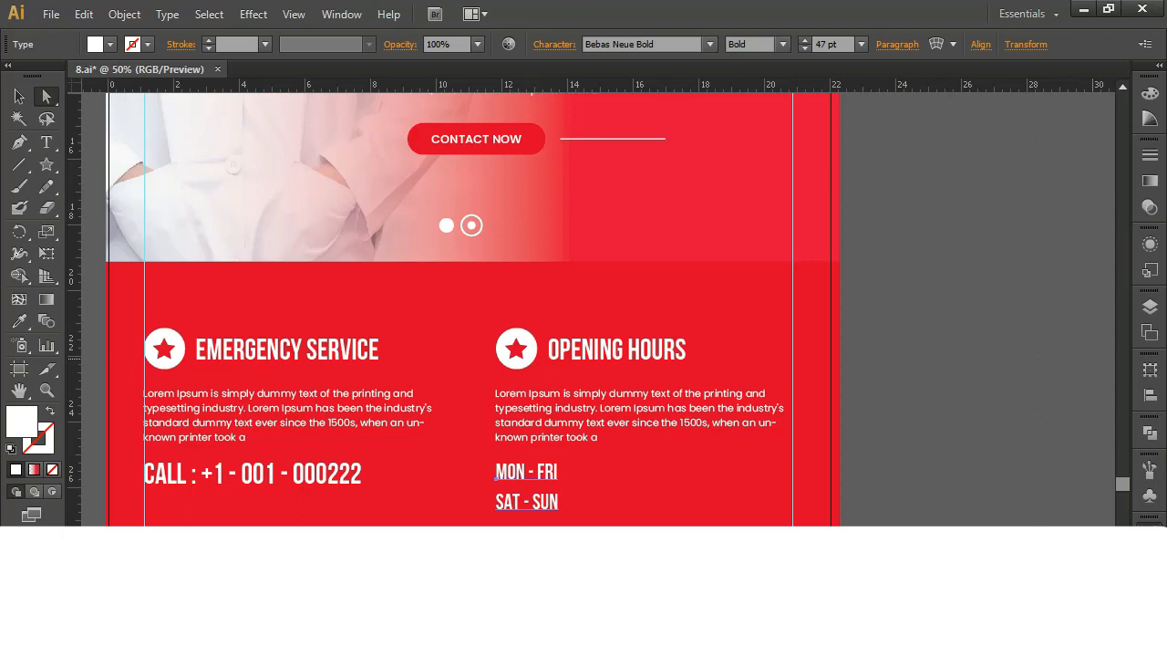
Increase the leading of the MON - FRI and SAT - SUN lines to 82 pt.
left_click(1150, 532)
left_click(1086, 599)
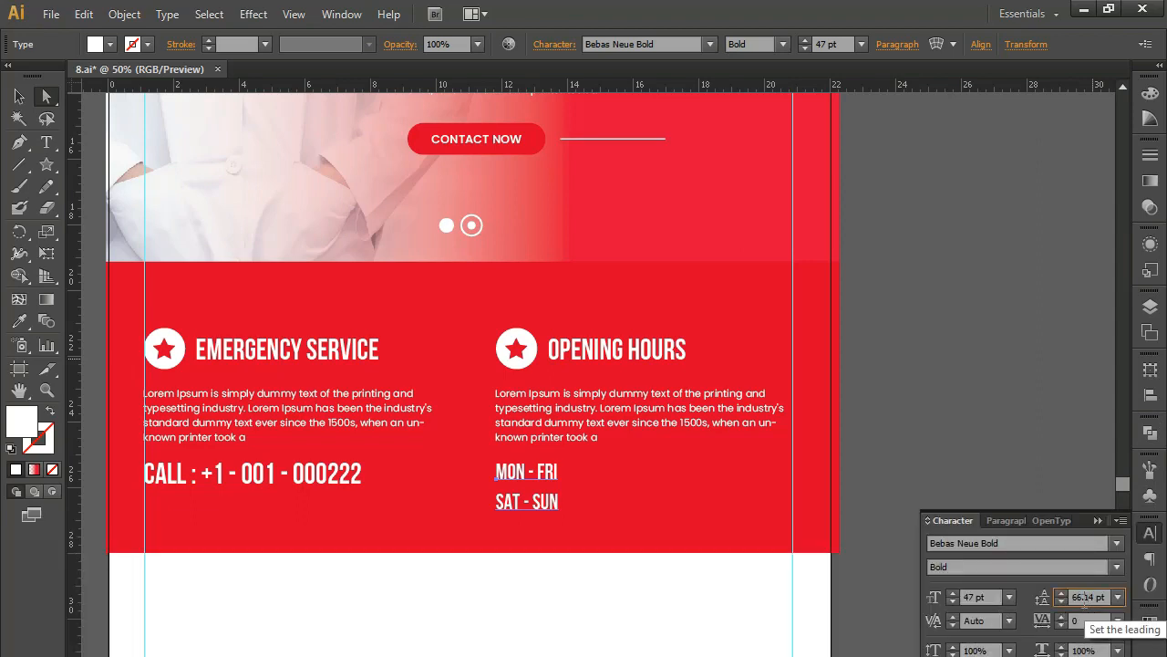
key("Up")
key("Up")
key("Up")
key("Up")
key("Up")
key("Up")
key("Up")
key("Up")
key("Up")
key("Up")
key("Up")
key("Up")
key("Up")
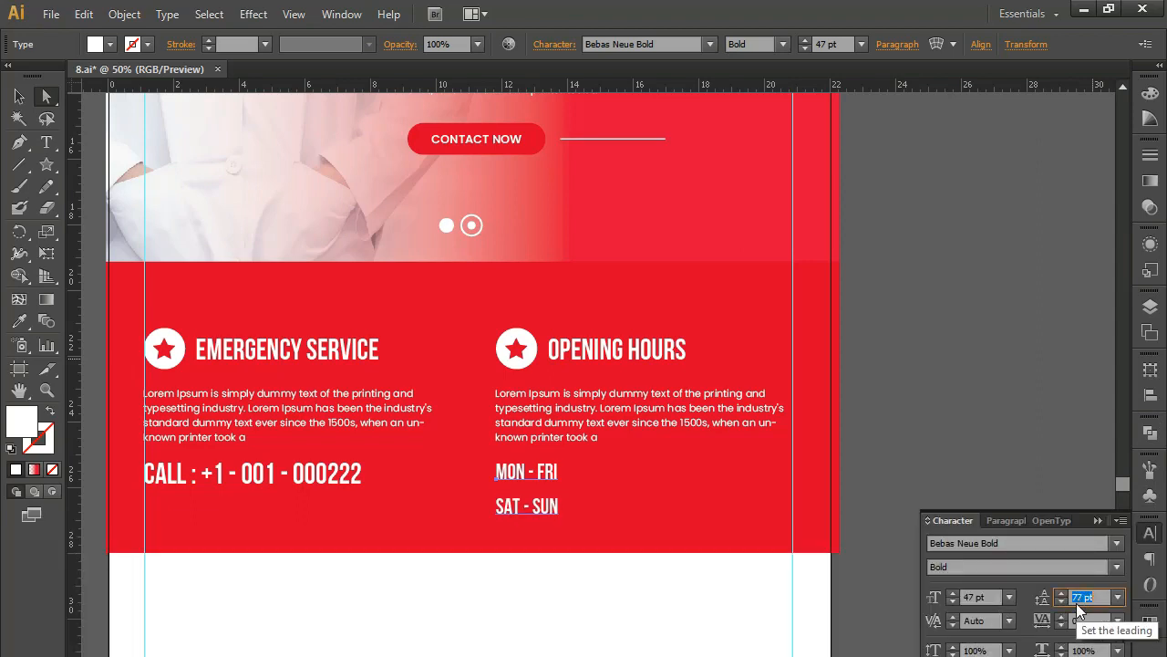
key("Up")
key("Up")
key("Up")
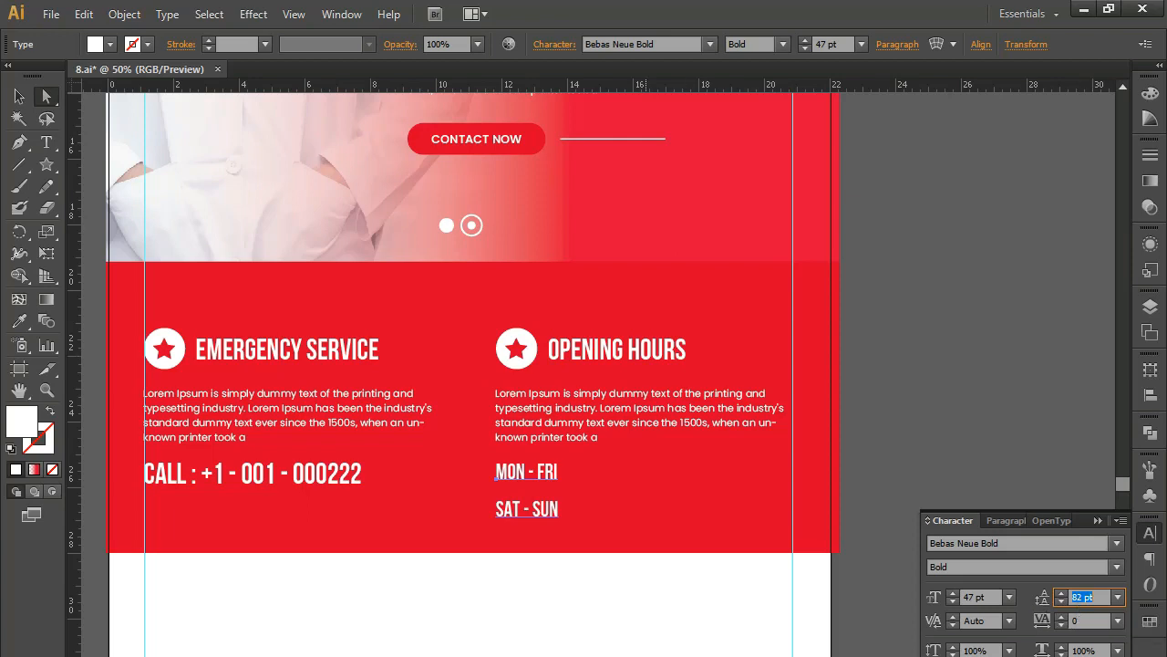
left_click(612, 598)
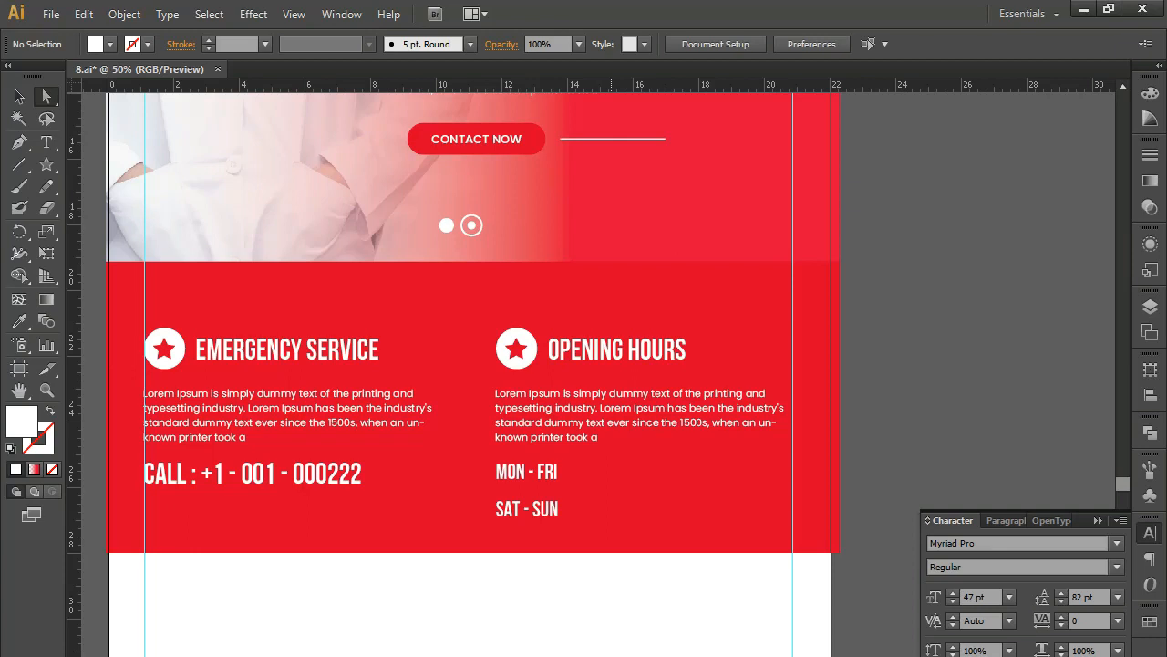
Copy the weekday text toward the right guide and replace both lines of the copy with 08:00 - 21:00.
left_click(547, 510)
left_click_drag(548, 511, 757, 507)
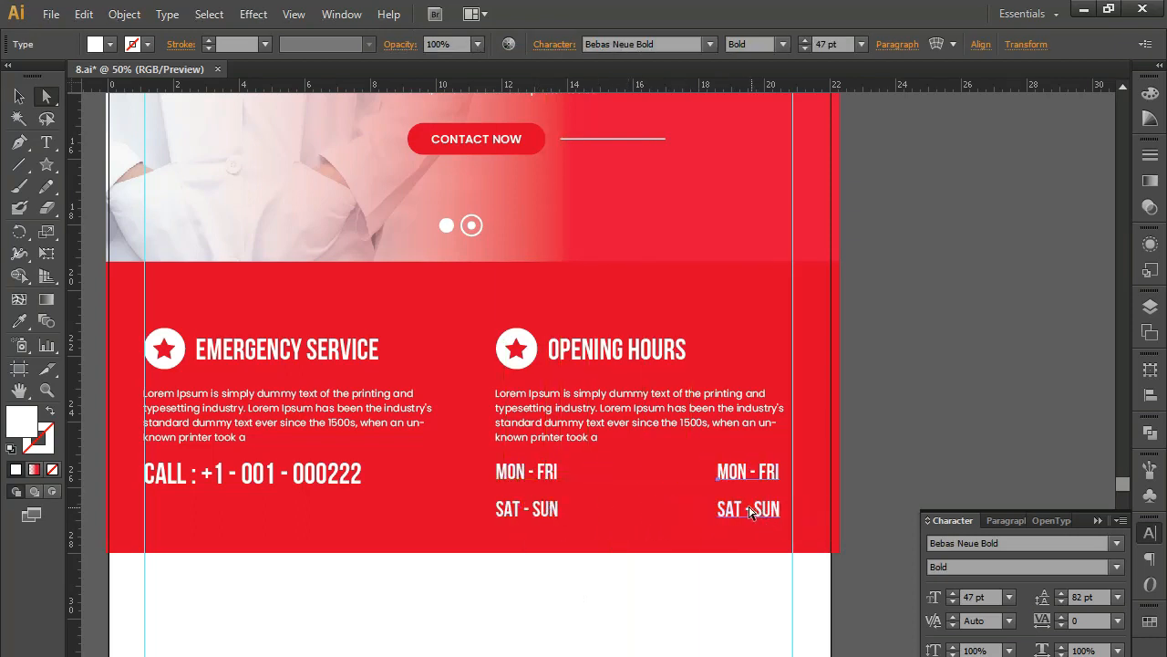
key("t")
double_click(741, 463)
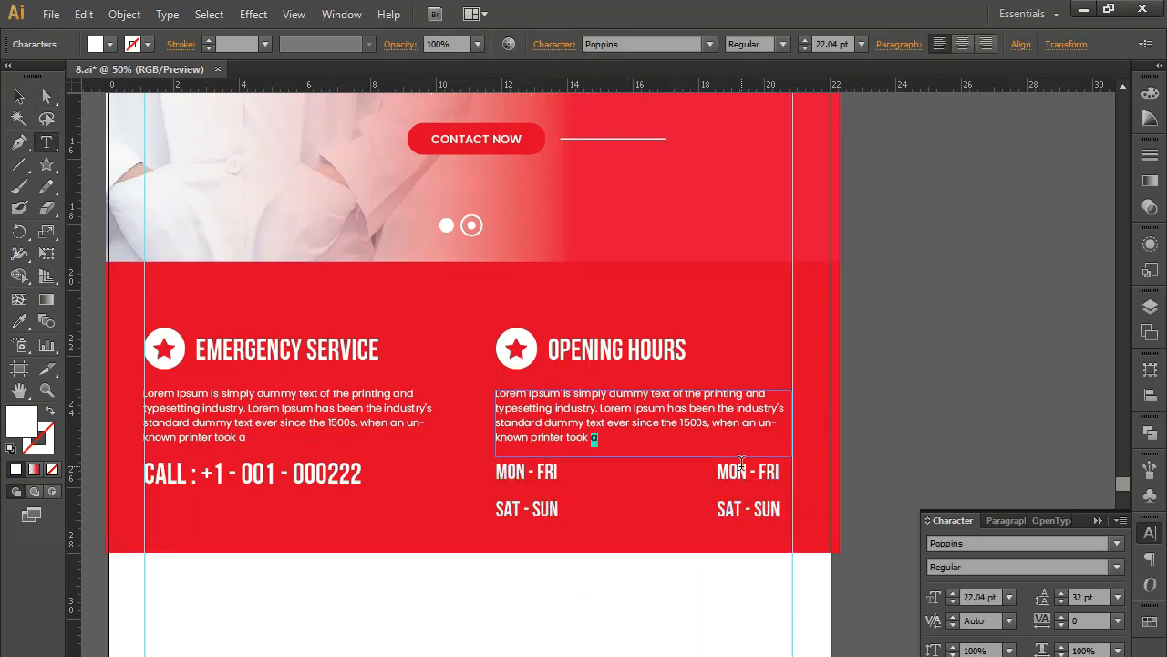
left_click_drag(717, 465, 779, 463)
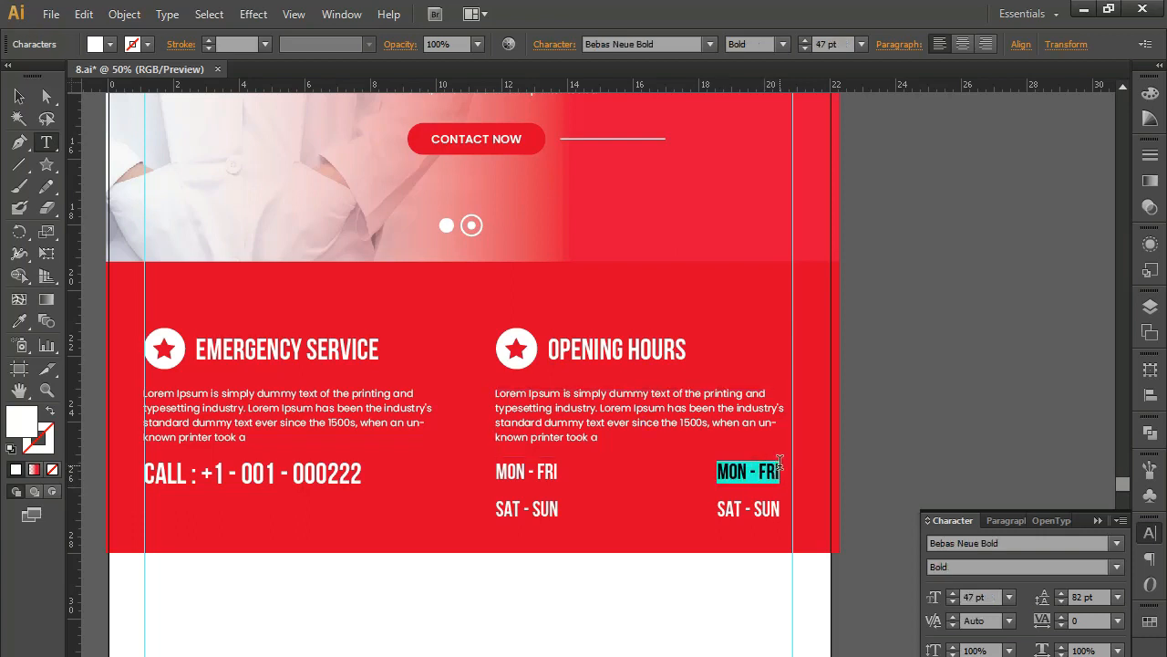
type("08:00 - 21:00")
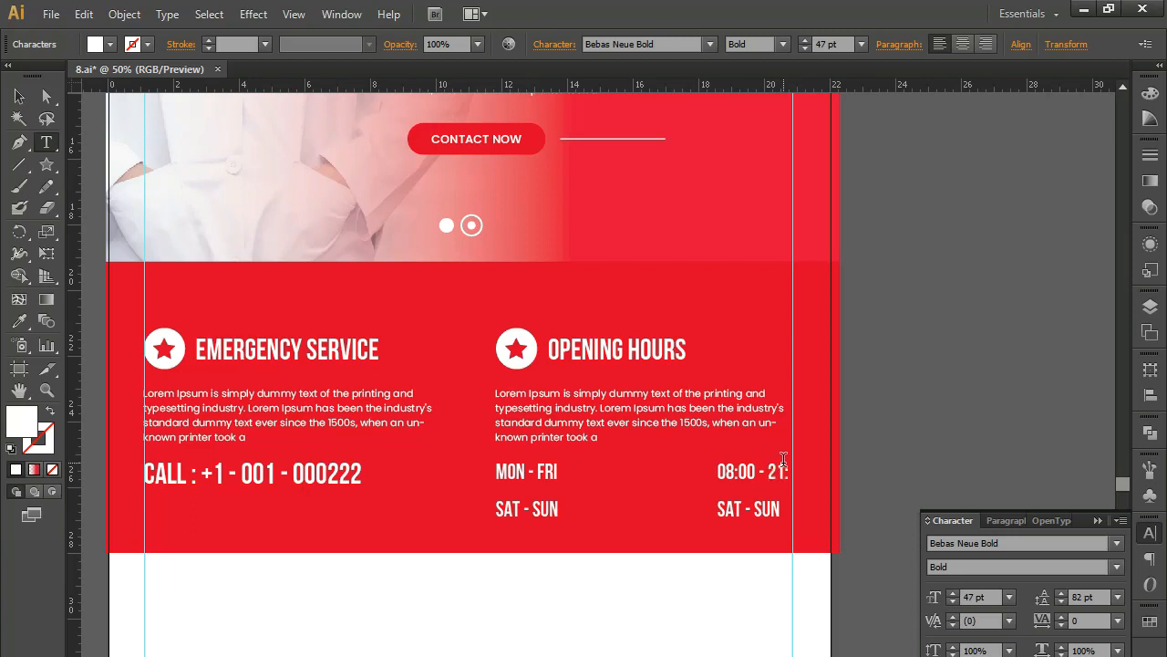
left_click_drag(808, 472, 785, 512)
left_click(721, 511)
type("08:00 - 21:00")
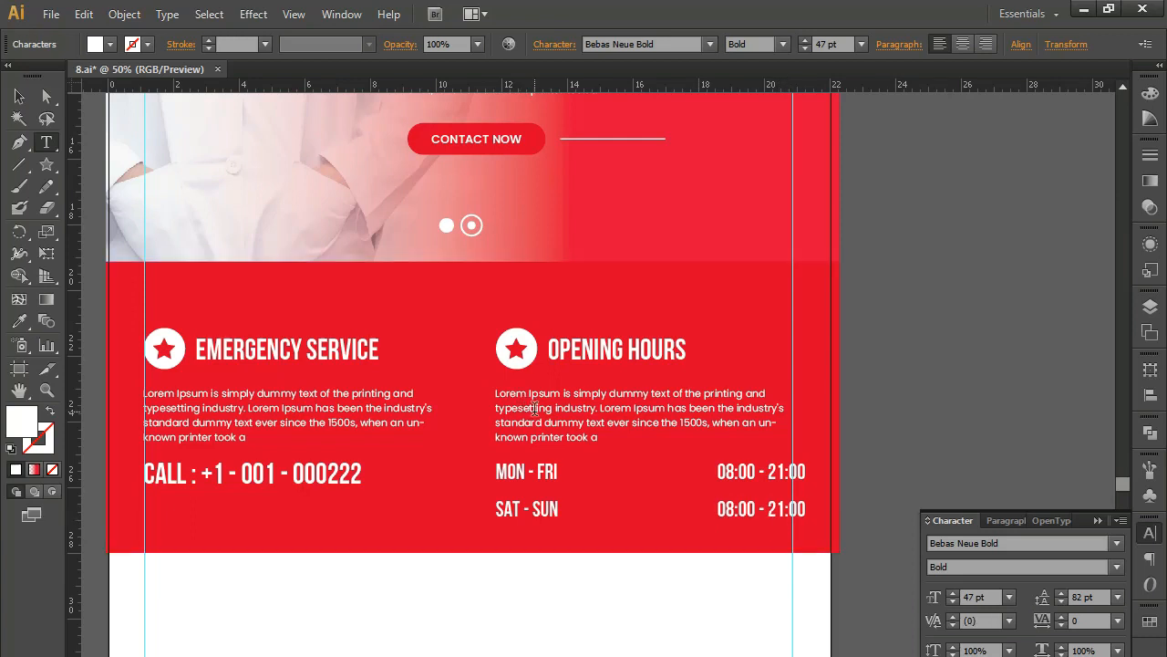
Nudge the 08:00 - 21:00 text left until its right edge meets the right guide.
left_click(55, 98)
key("Left")
key("Left")
key("Left")
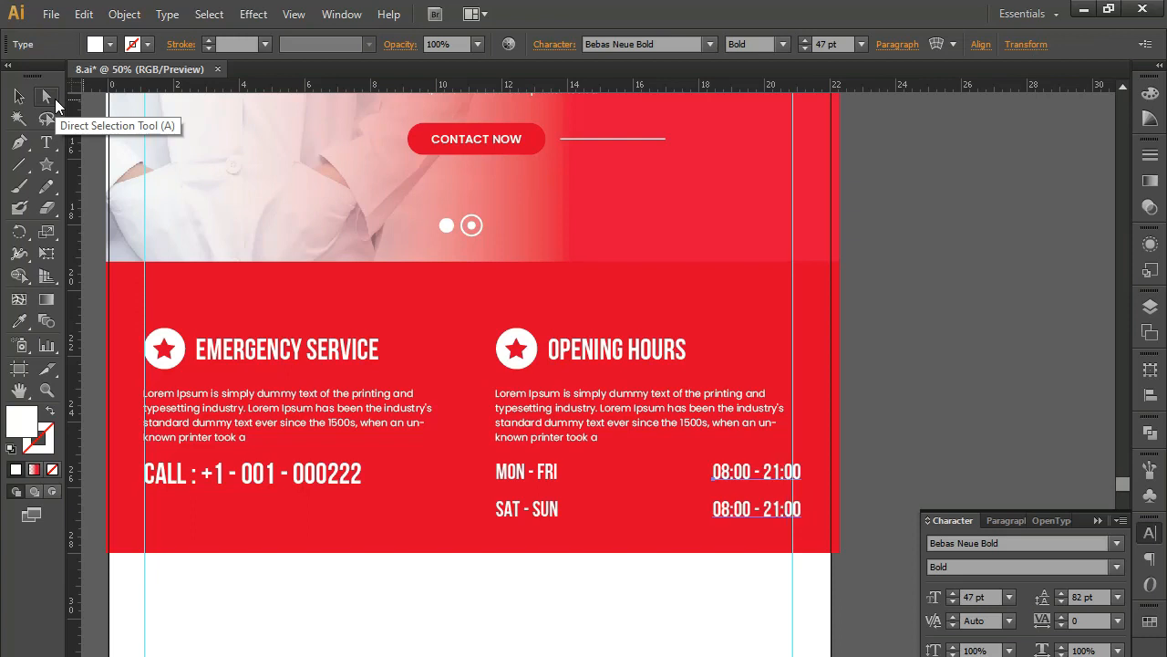
key("Left")
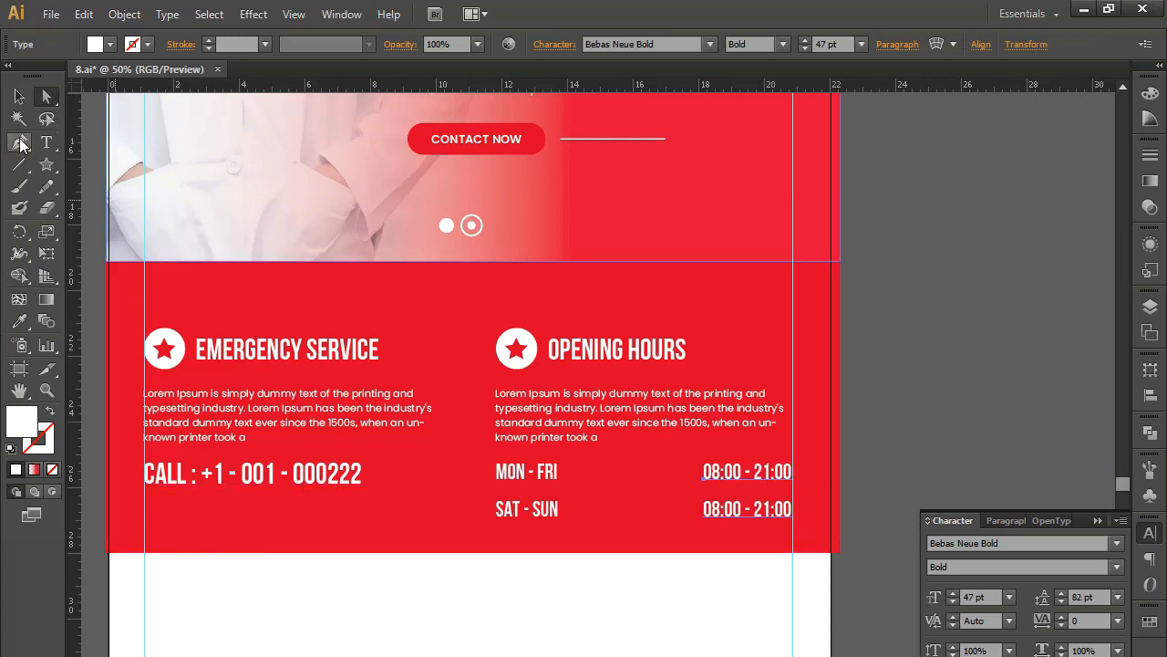
Draw a horizontal divider about 9.01 in long between the two opening-hours rows, and copy the style of the line beside CONTACT NOW onto it.
key("p")
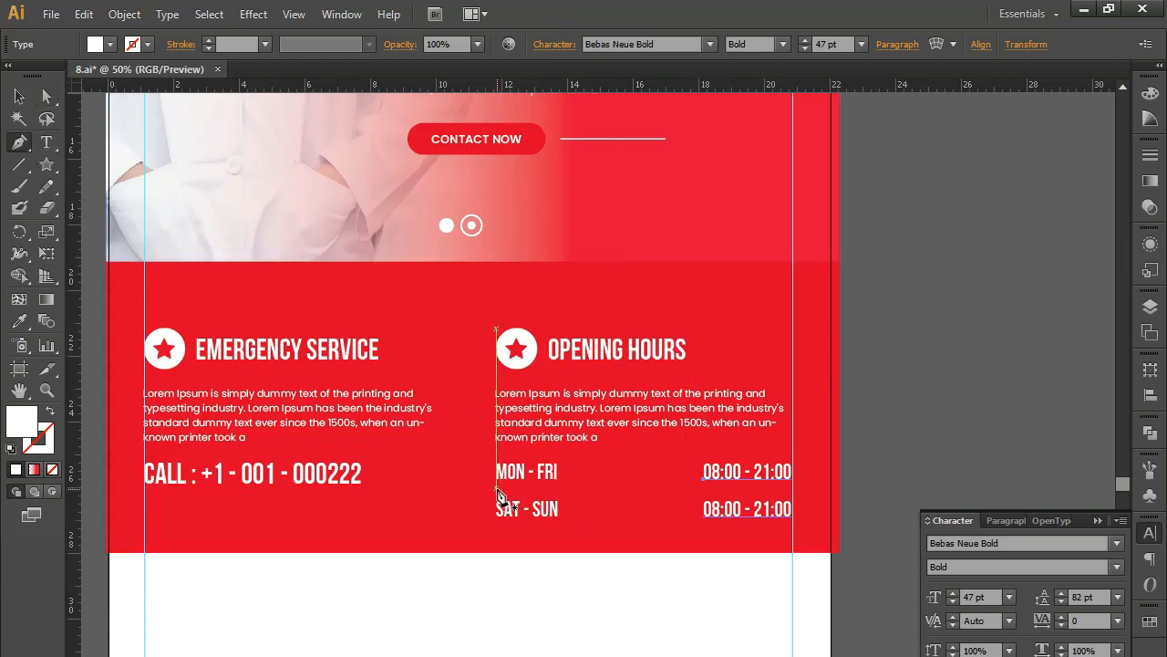
left_click(497, 491)
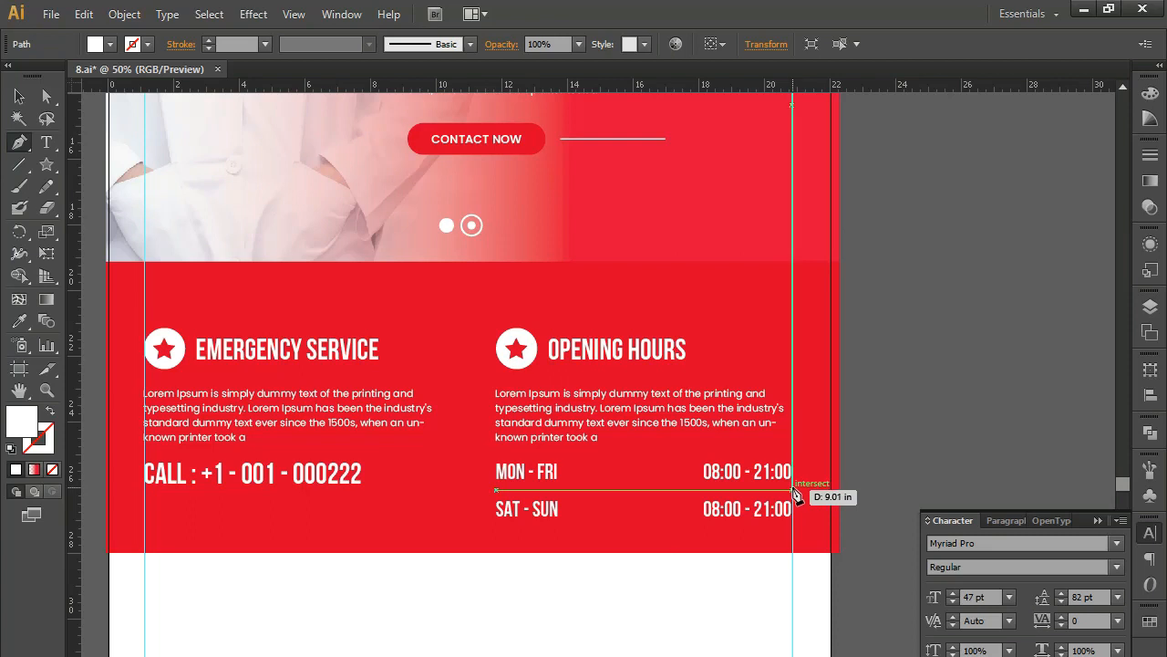
left_click(791, 491)
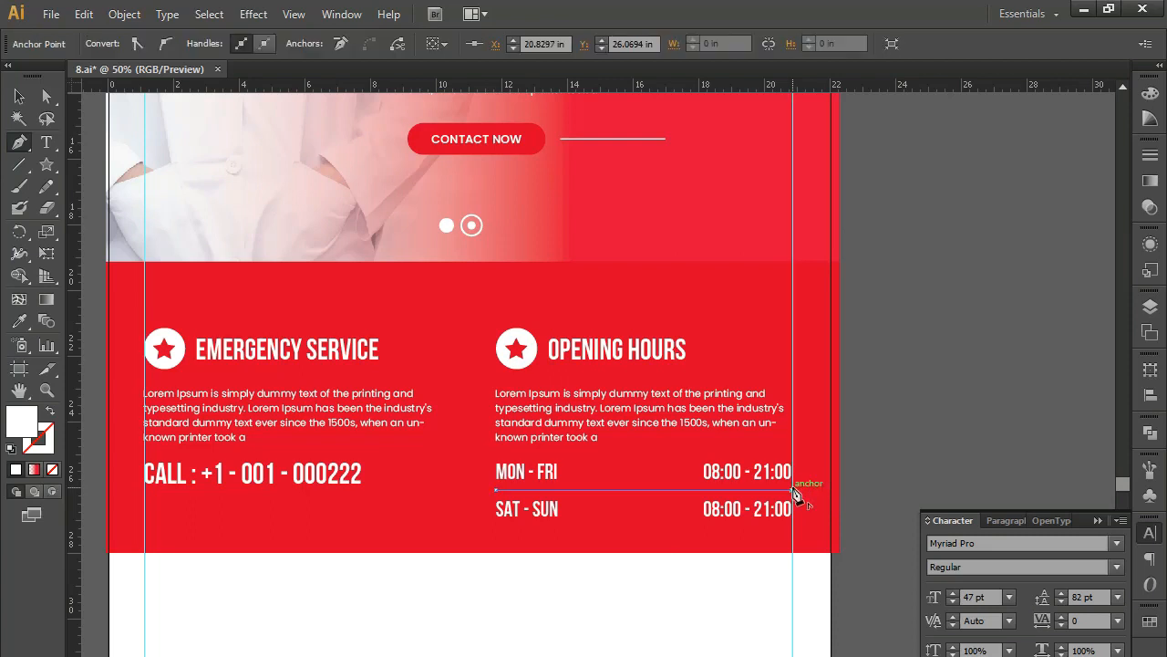
left_click(20, 322)
left_click(583, 139)
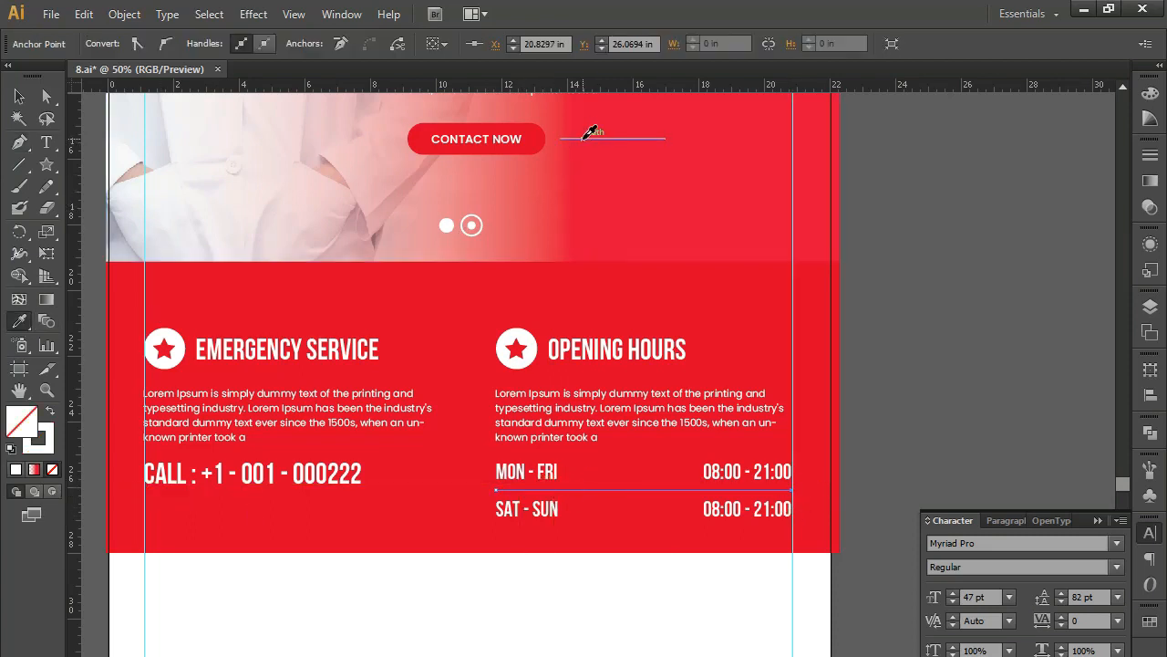
Duplicate the opening-hours divider straight down so the copy sits just beneath the SAT - SUN row.
key("v")
left_click(636, 651)
left_click(626, 495)
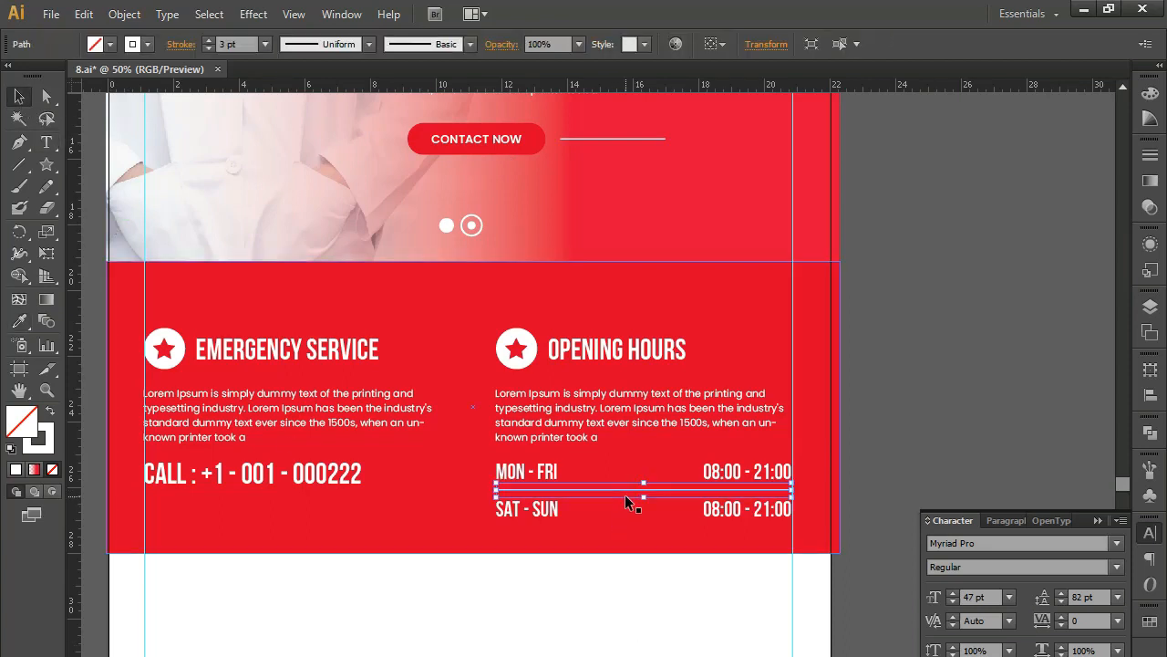
left_click_drag(624, 495, 622, 527)
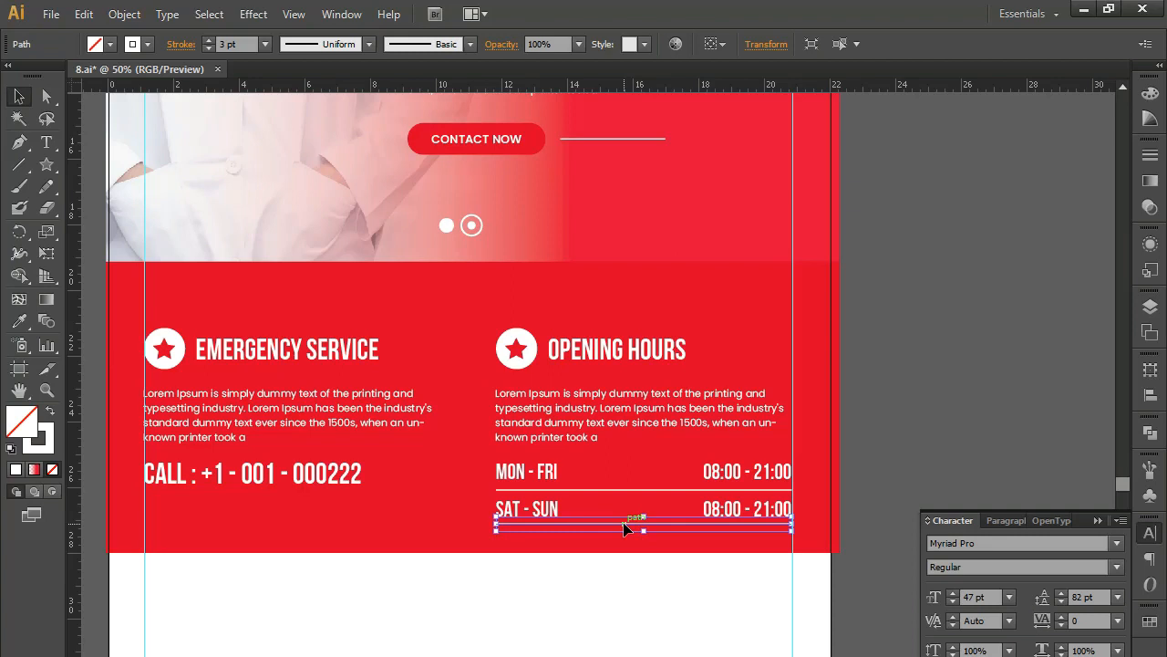
left_click(589, 611)
Extend the bottom edge of the red band slightly downward to add space below the opening-hours rows, and deselect it.
left_click(397, 550)
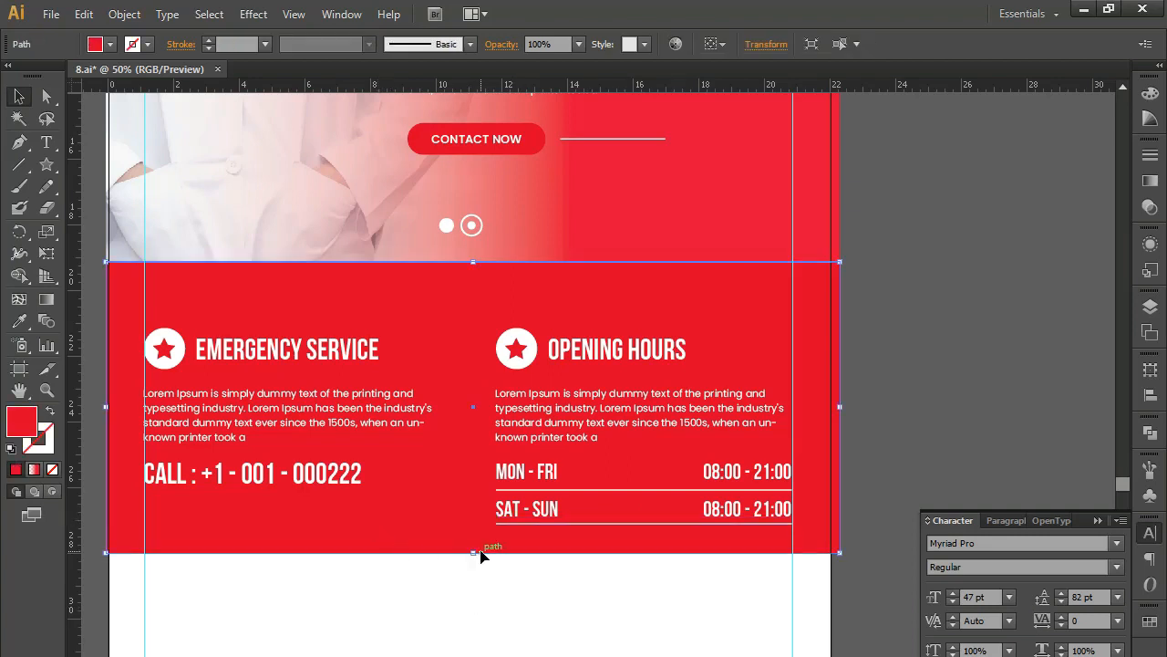
left_click_drag(473, 553, 476, 574)
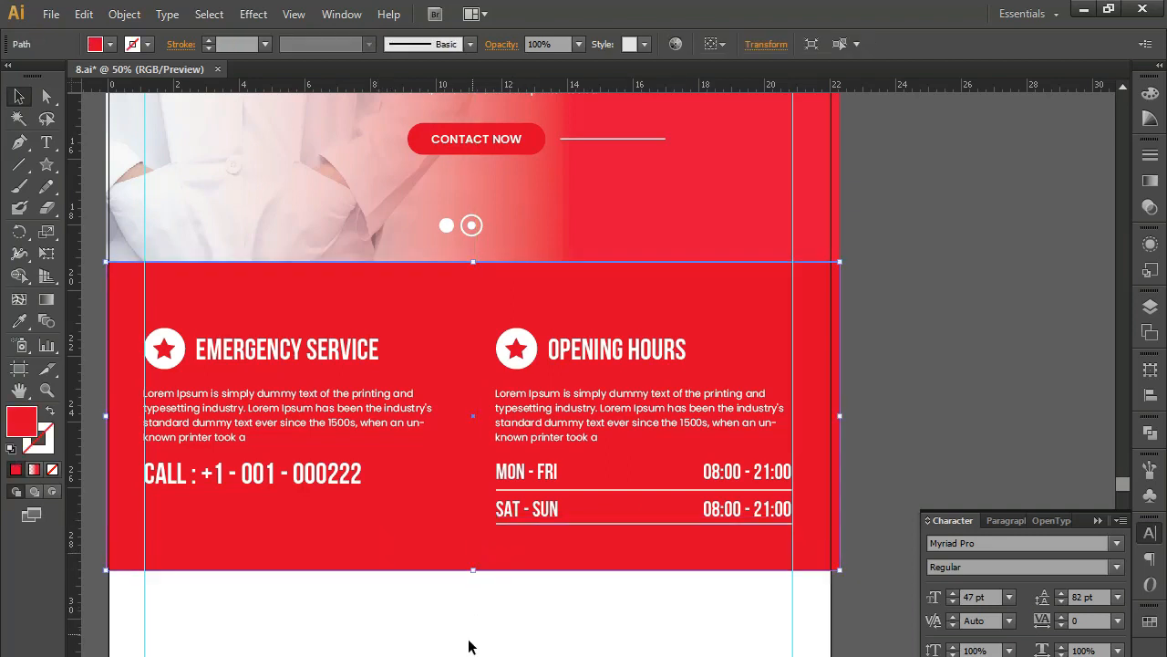
left_click_drag(455, 646, 496, 635)
key("ctrl+minus")
left_click_drag(503, 523, 493, 588)
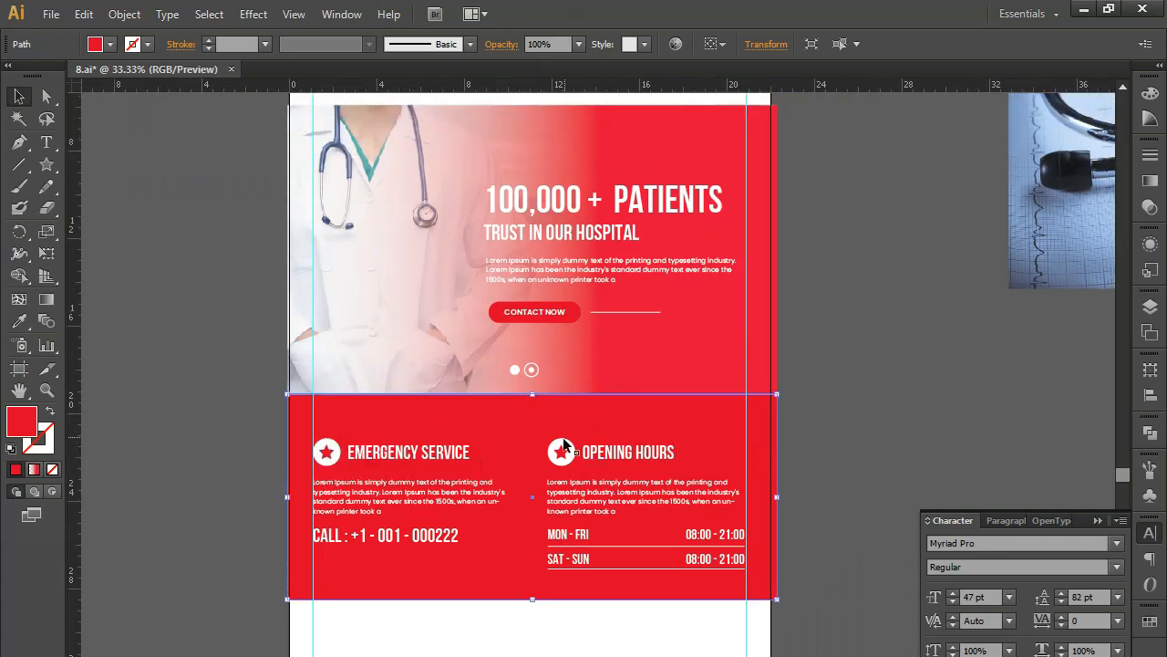
left_click(825, 492)
left_click_drag(818, 430, 817, 477)
left_click_drag(855, 387, 852, 453)
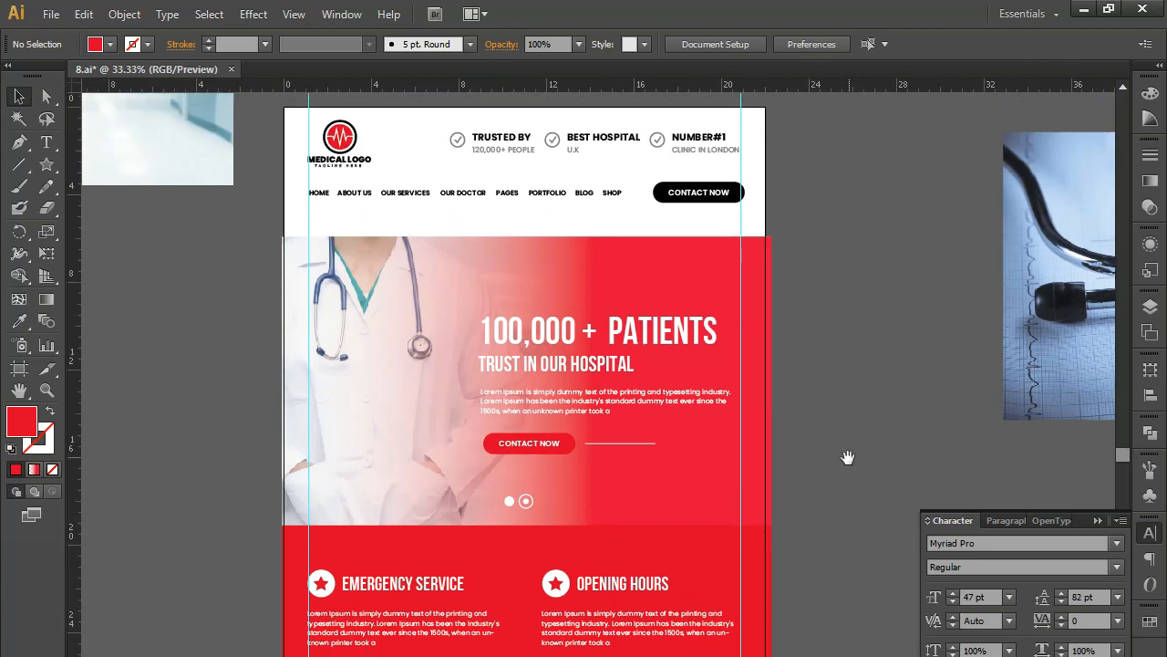